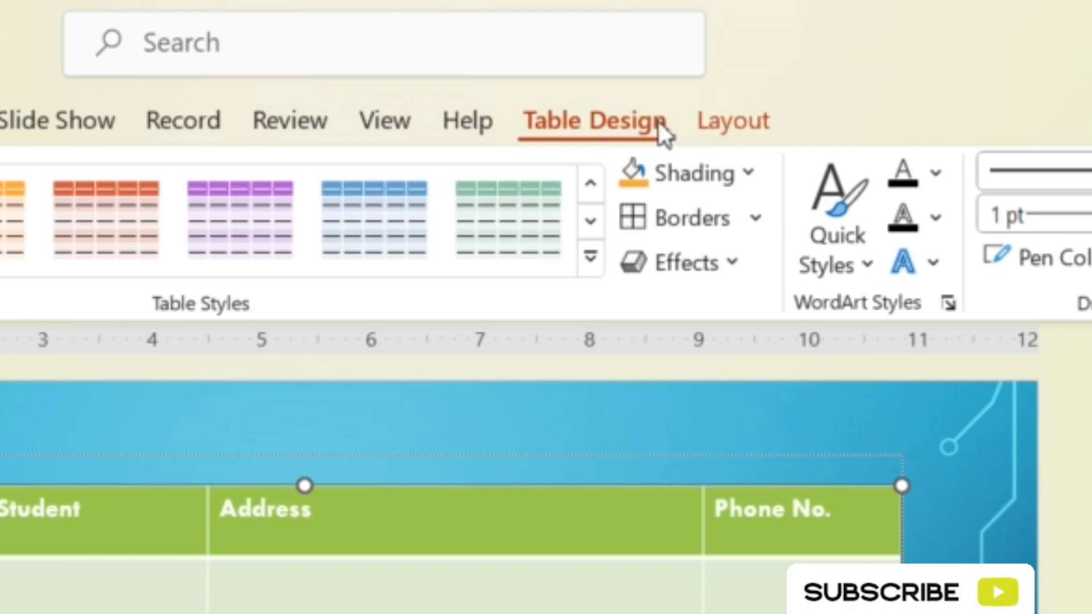
pyautogui.click(736, 126)
pyautogui.click(622, 140)
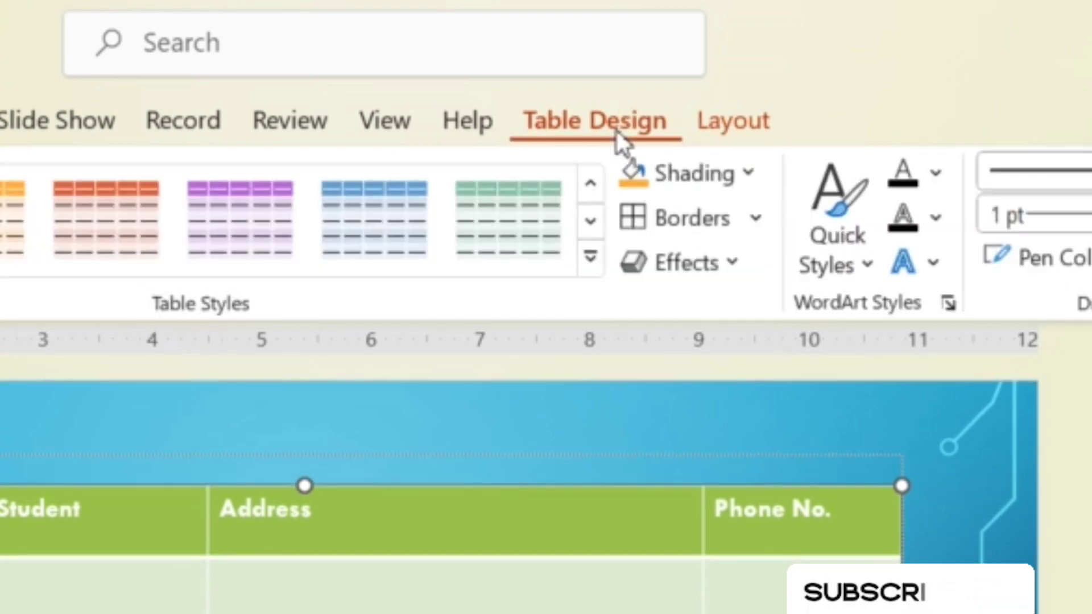
pyautogui.click(714, 128)
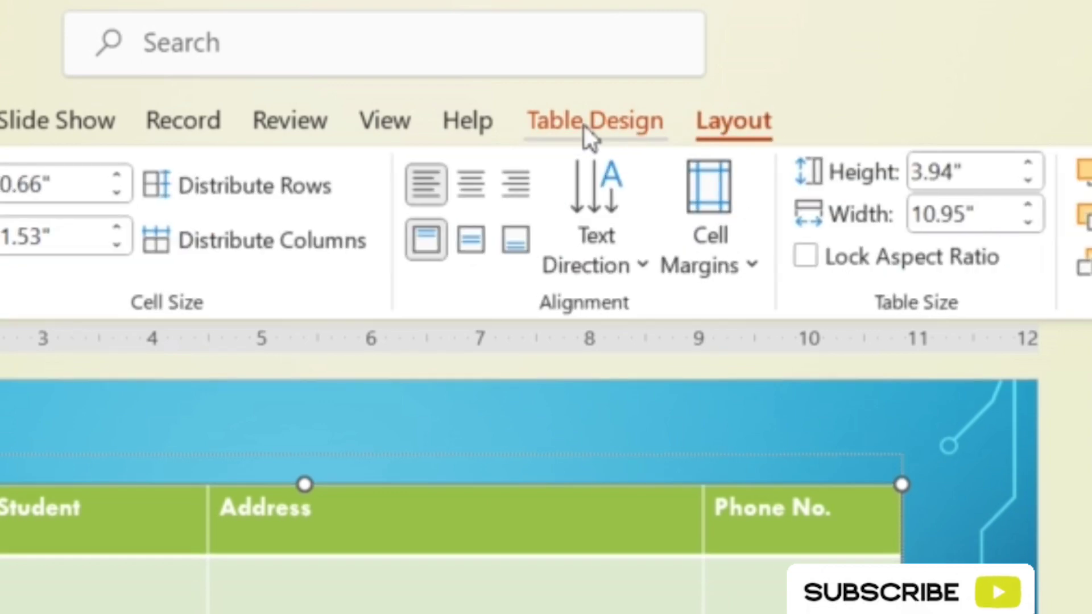
pyautogui.click(584, 127)
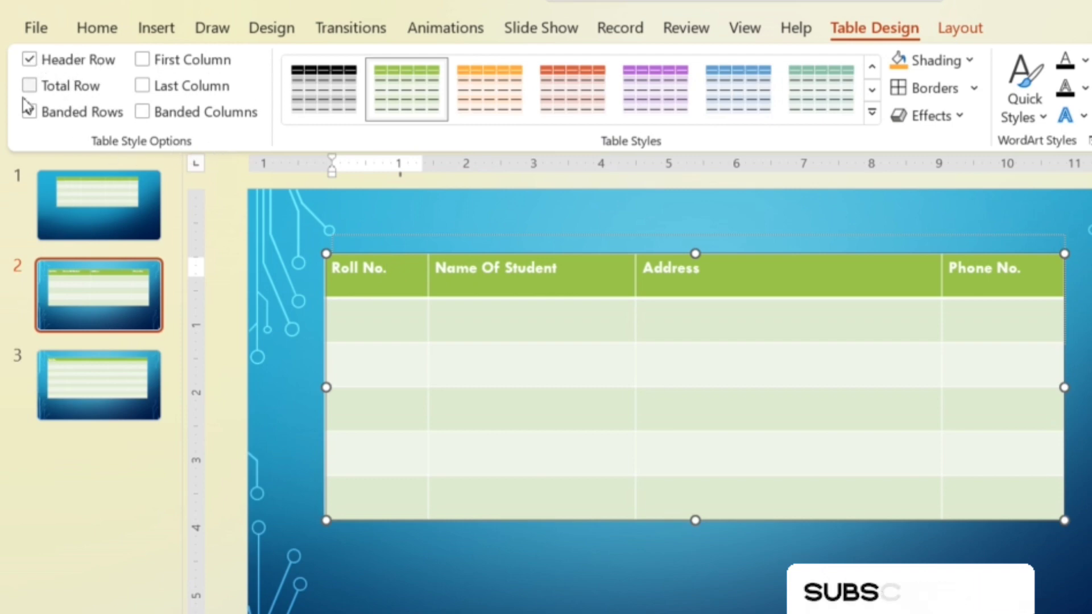
# - Try the student table without its header row formatting and restore the header row
pyautogui.click(29, 59)
pyautogui.click(29, 59)
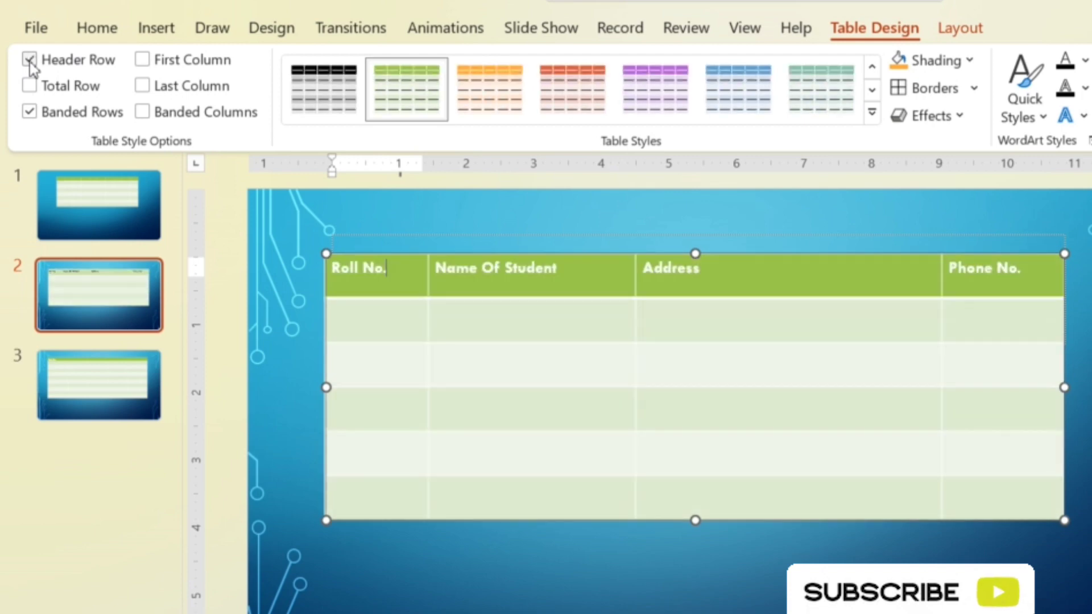
pyautogui.click(29, 59)
pyautogui.click(29, 59)
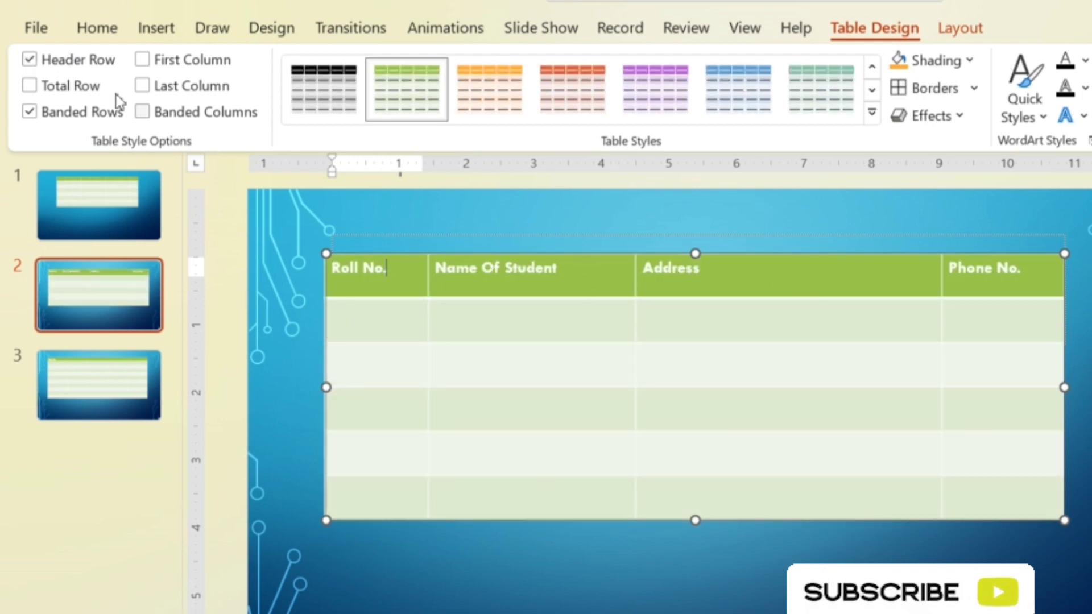
pyautogui.click(32, 59)
pyautogui.click(32, 60)
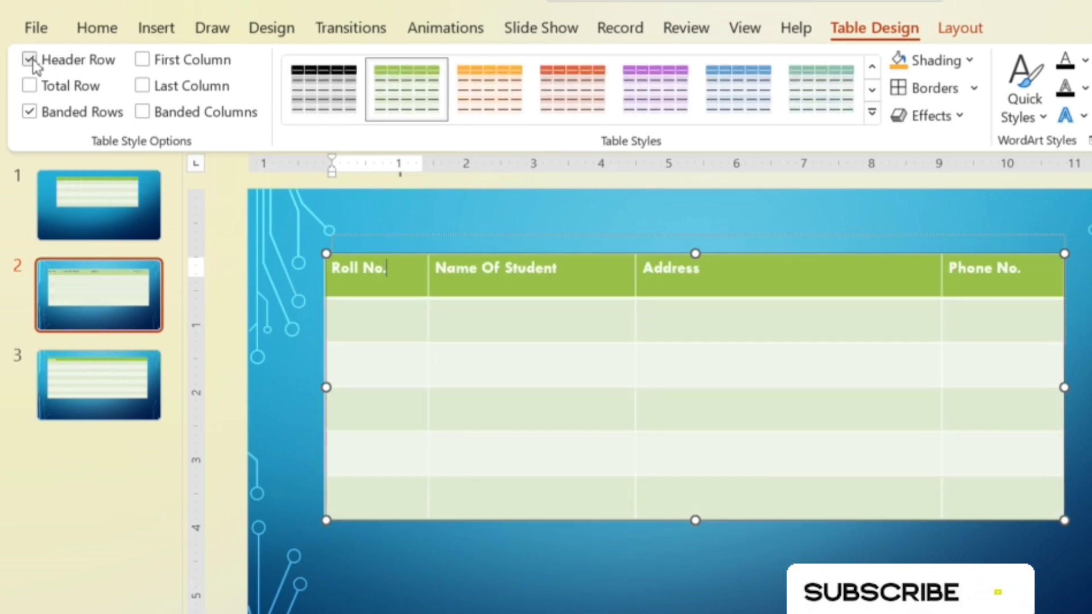
pyautogui.click(32, 60)
pyautogui.click(32, 59)
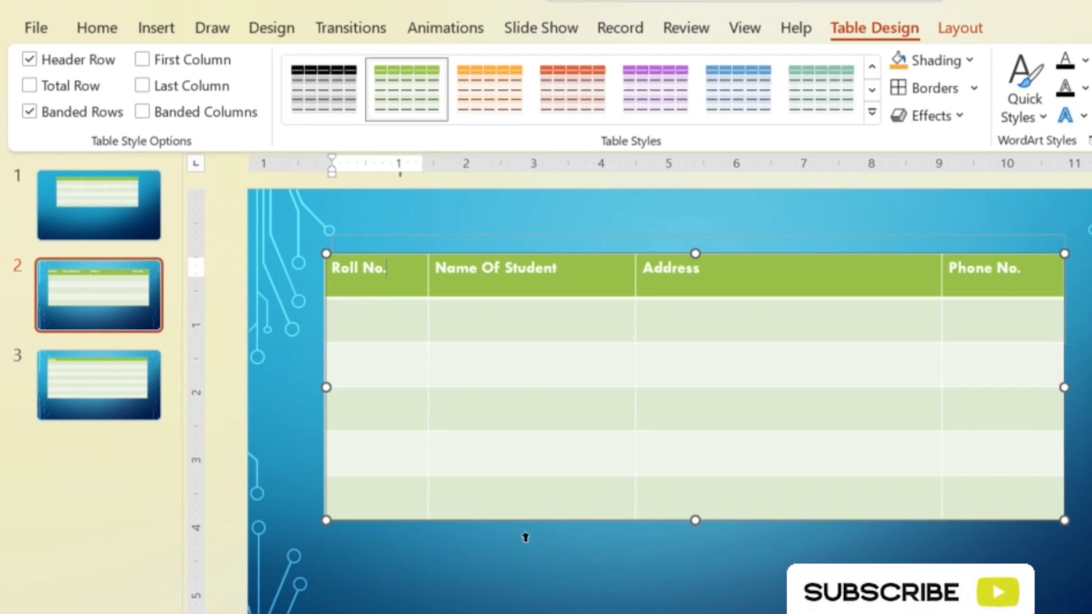
# - Turn on the total row formatting for the student table
pyautogui.click(30, 87)
pyautogui.click(30, 86)
pyautogui.click(29, 87)
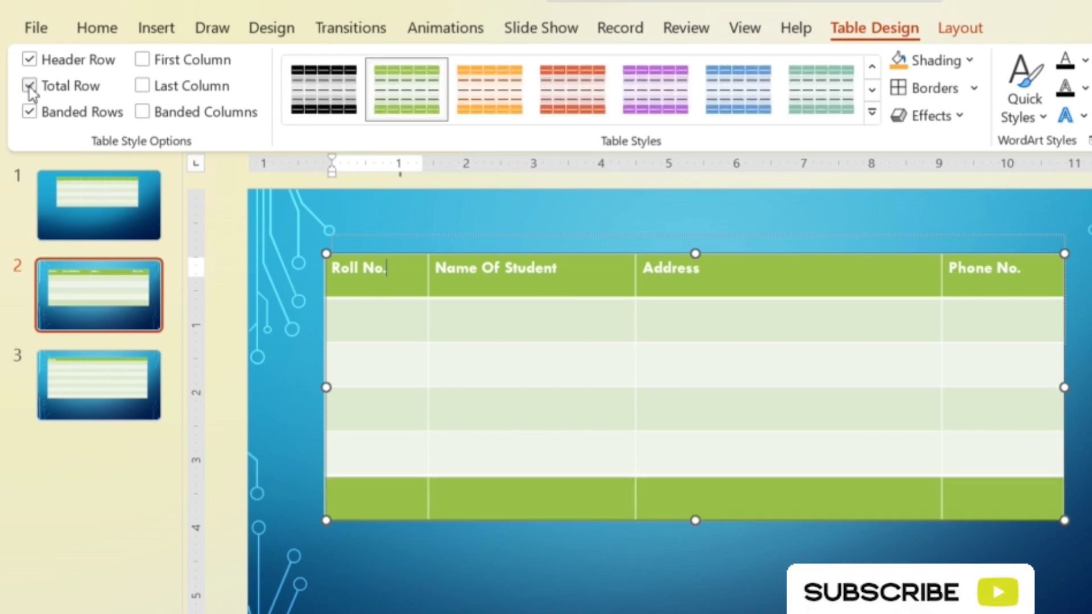
pyautogui.click(30, 87)
pyautogui.click(30, 86)
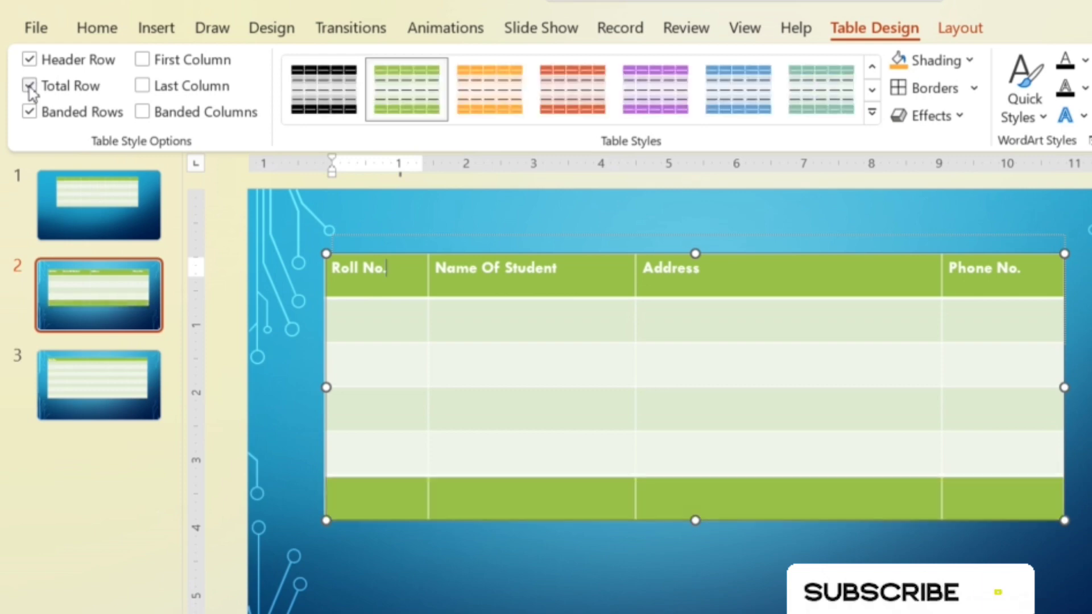
# - Turn off the banded rows in the student table, keeping the header and total row formatting
pyautogui.click(29, 112)
pyautogui.click(30, 112)
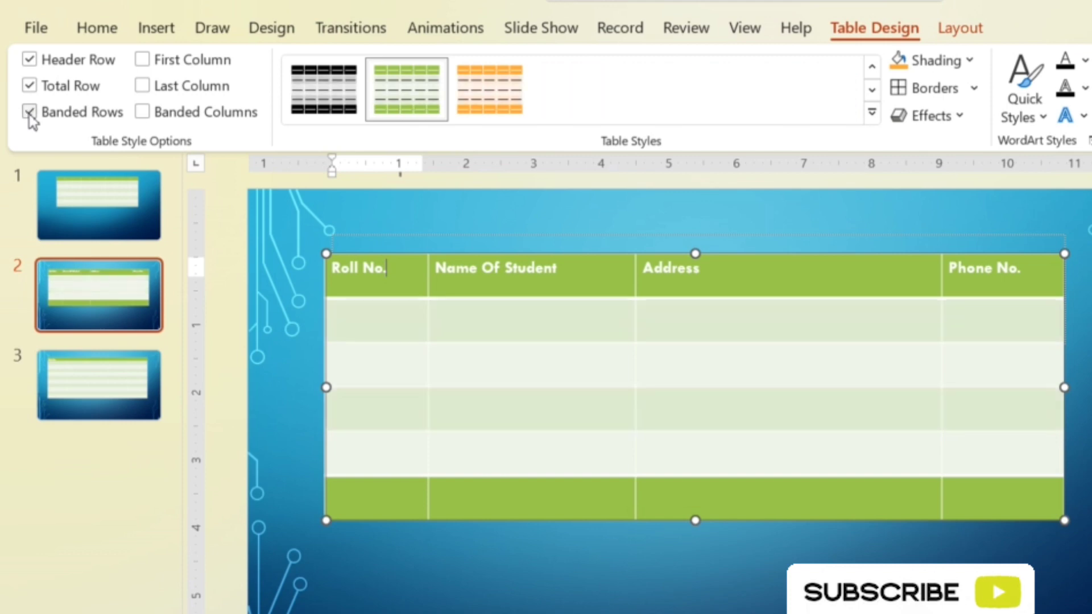
pyautogui.click(375, 327)
pyautogui.click(383, 373)
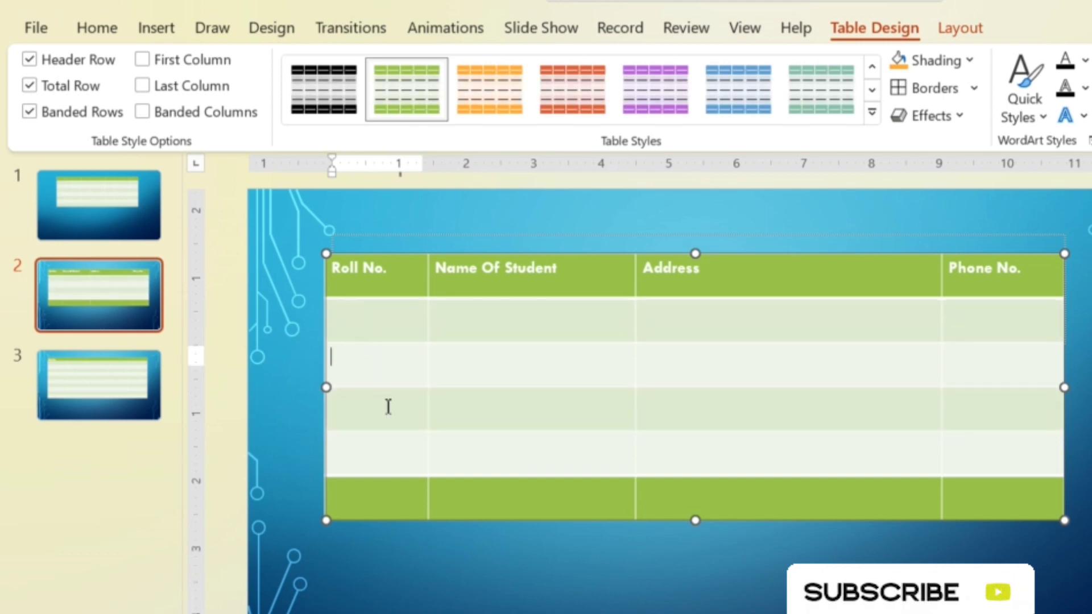
pyautogui.click(389, 422)
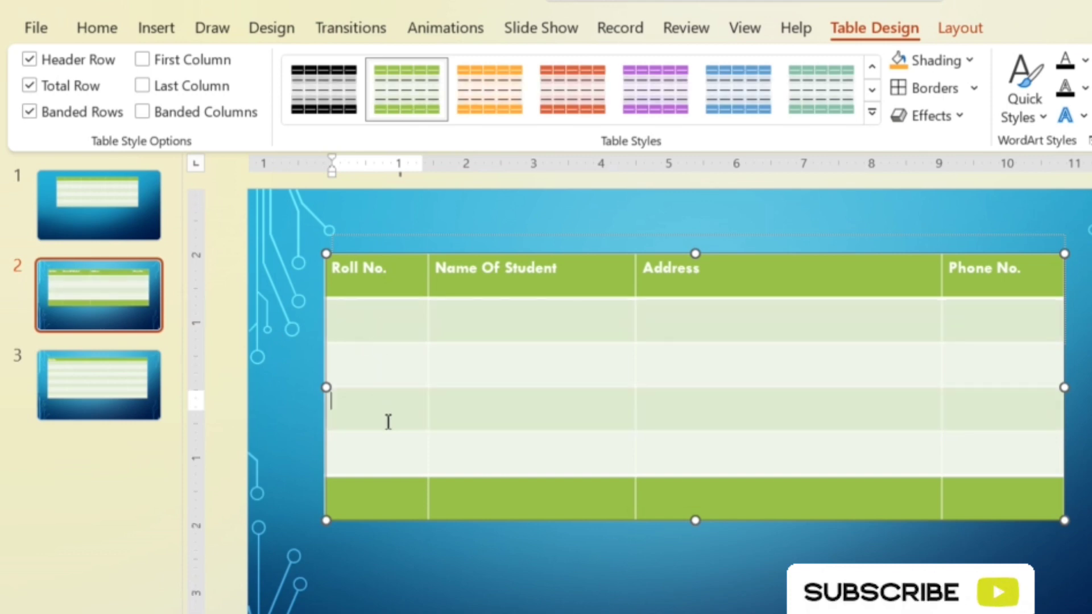
pyautogui.click(30, 89)
pyautogui.click(30, 88)
pyautogui.click(30, 112)
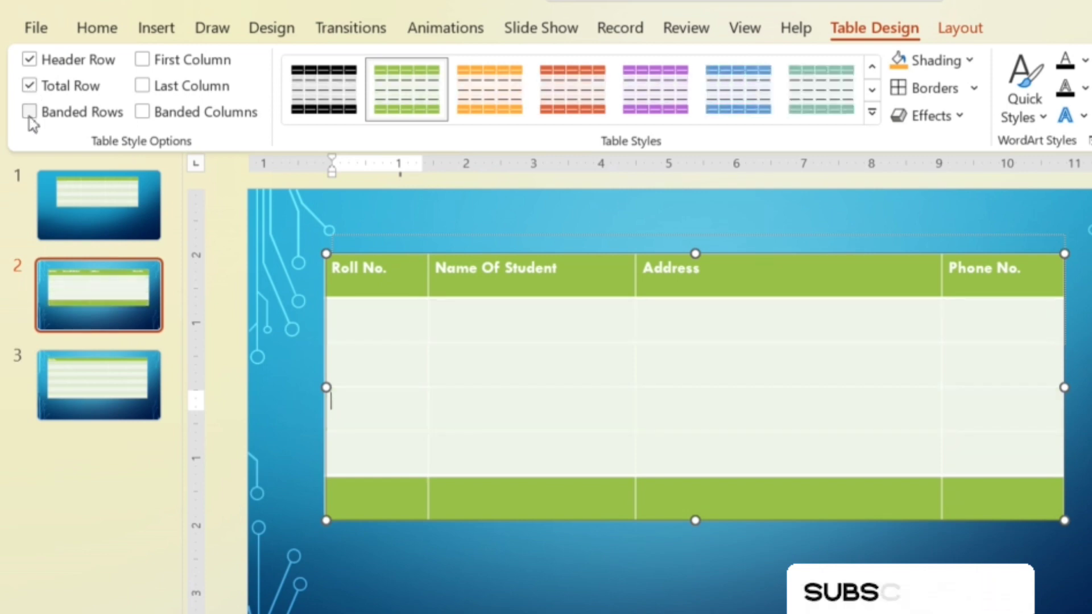
pyautogui.click(30, 112)
pyautogui.click(29, 113)
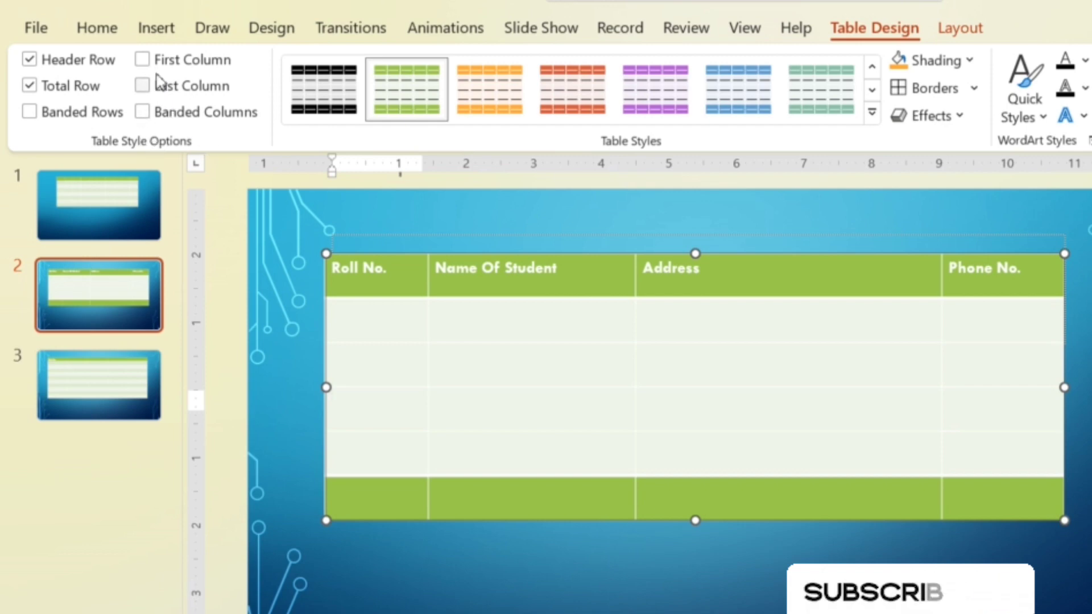
# - Try the first column, last column and banded columns formatting on the table and switch all three off again
pyautogui.click(144, 60)
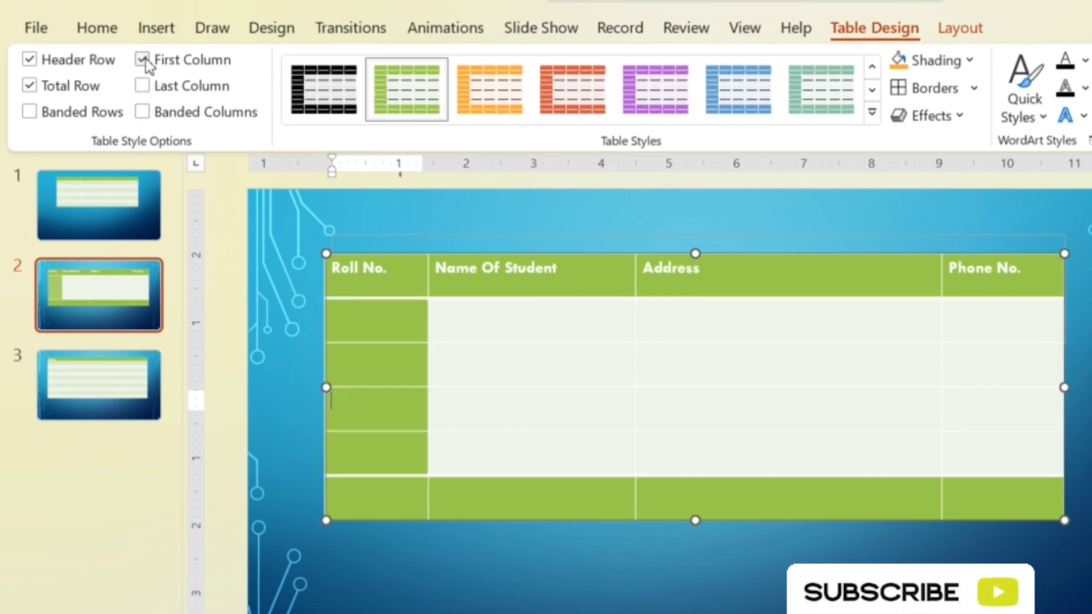
pyautogui.click(143, 86)
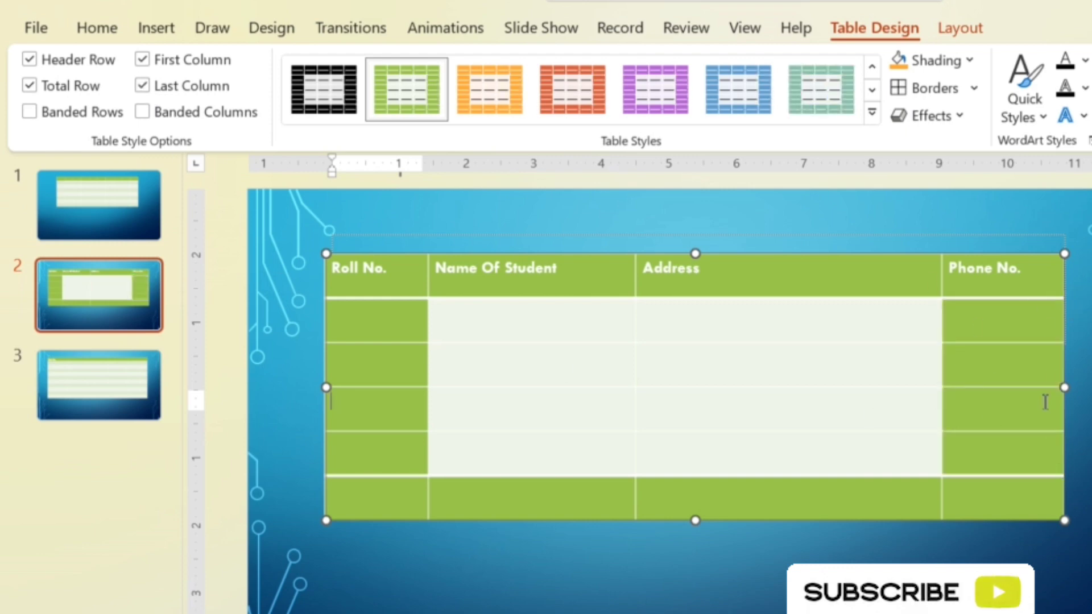
pyautogui.click(146, 113)
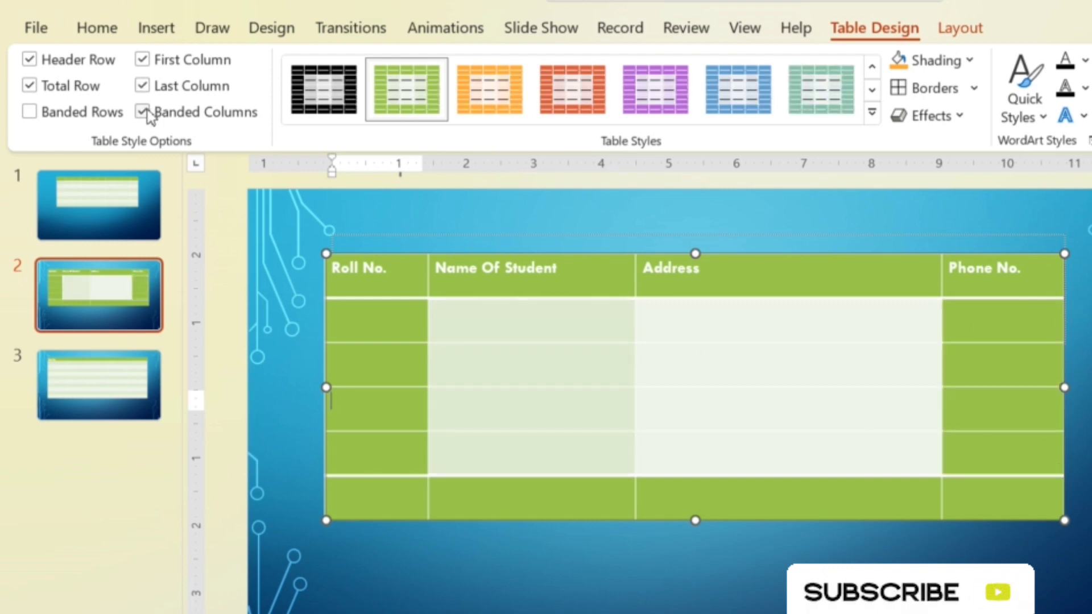
pyautogui.click(145, 113)
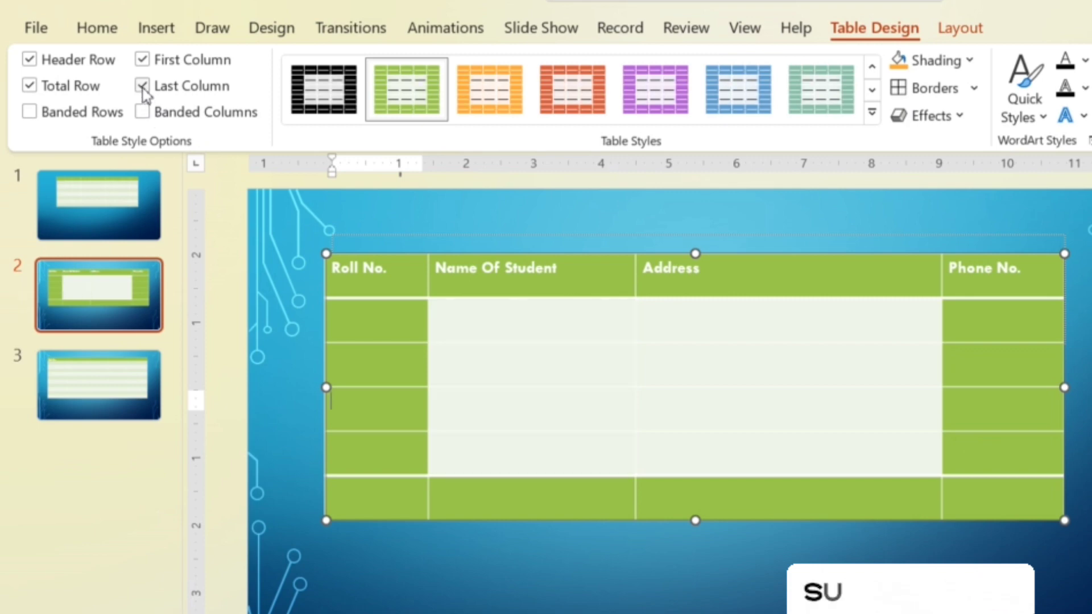
pyautogui.click(143, 86)
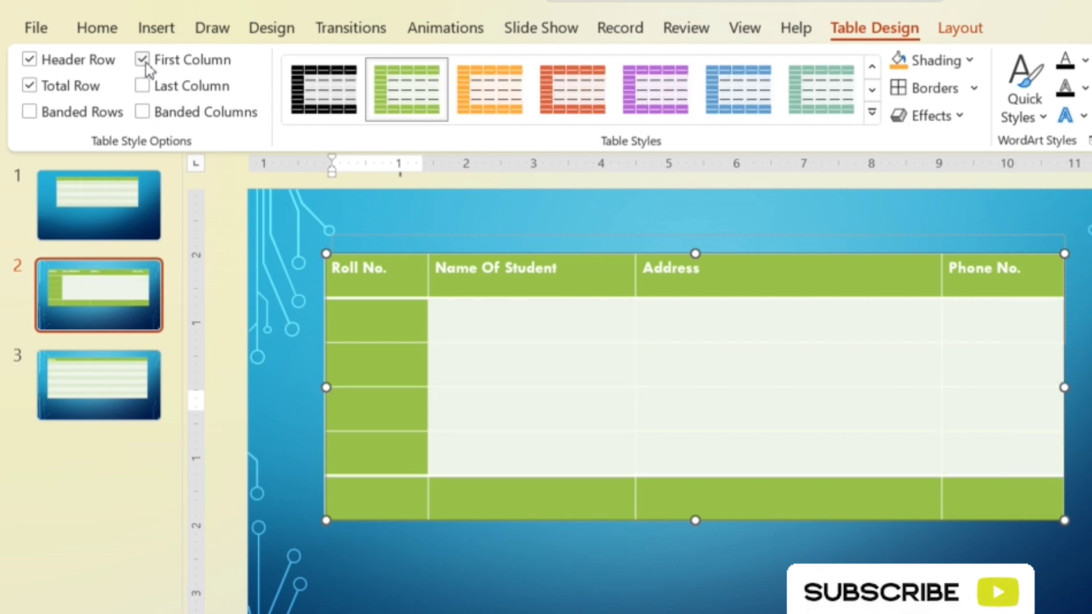
pyautogui.click(143, 60)
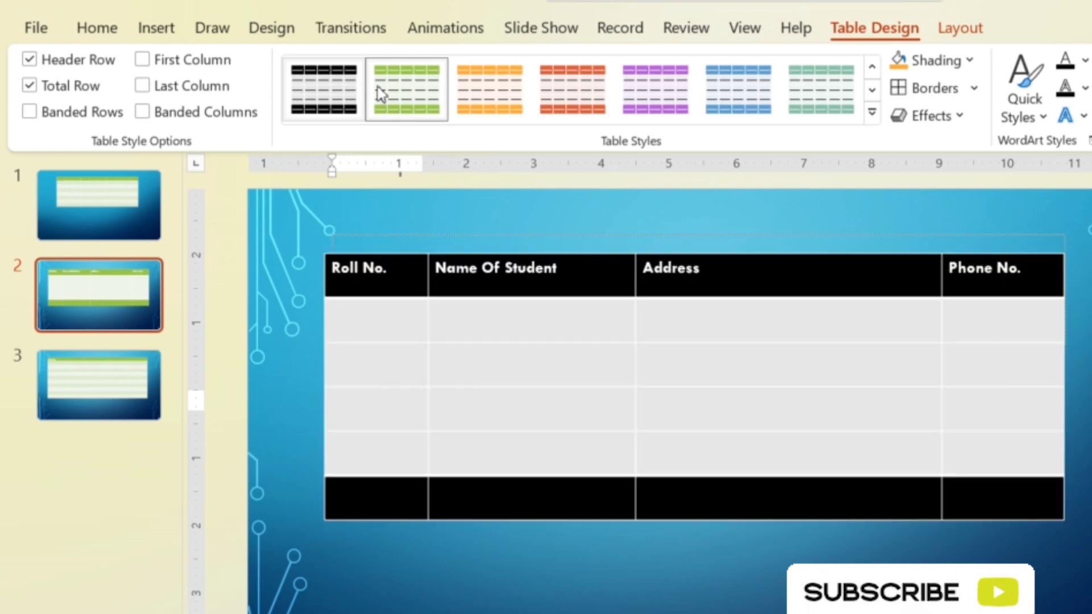
# - Apply the green table style with a black header from the Dark group to the student table
pyautogui.click(579, 99)
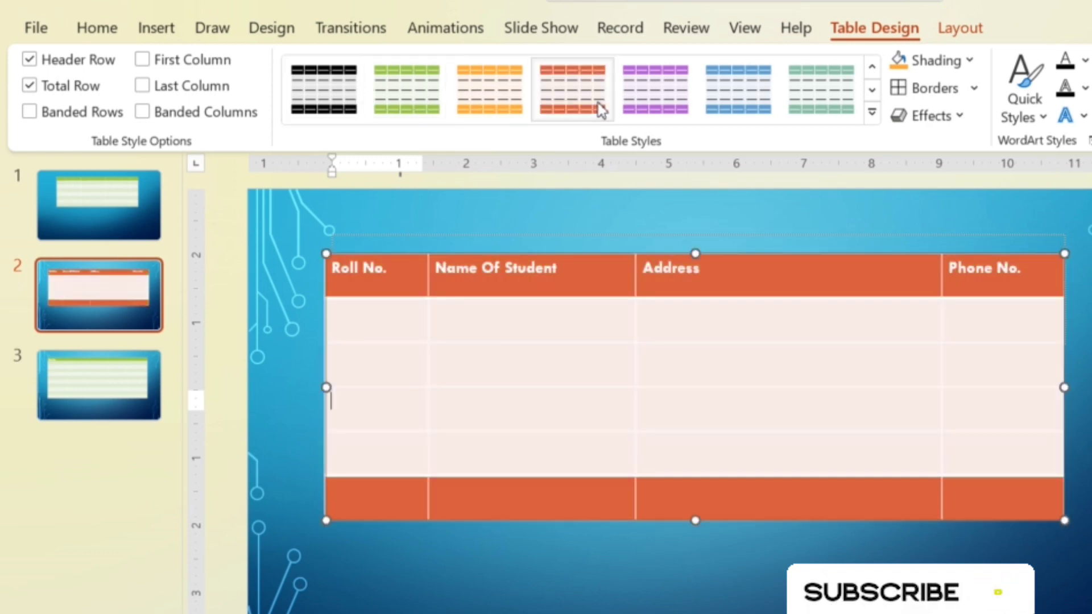
pyautogui.click(734, 103)
pyautogui.click(872, 112)
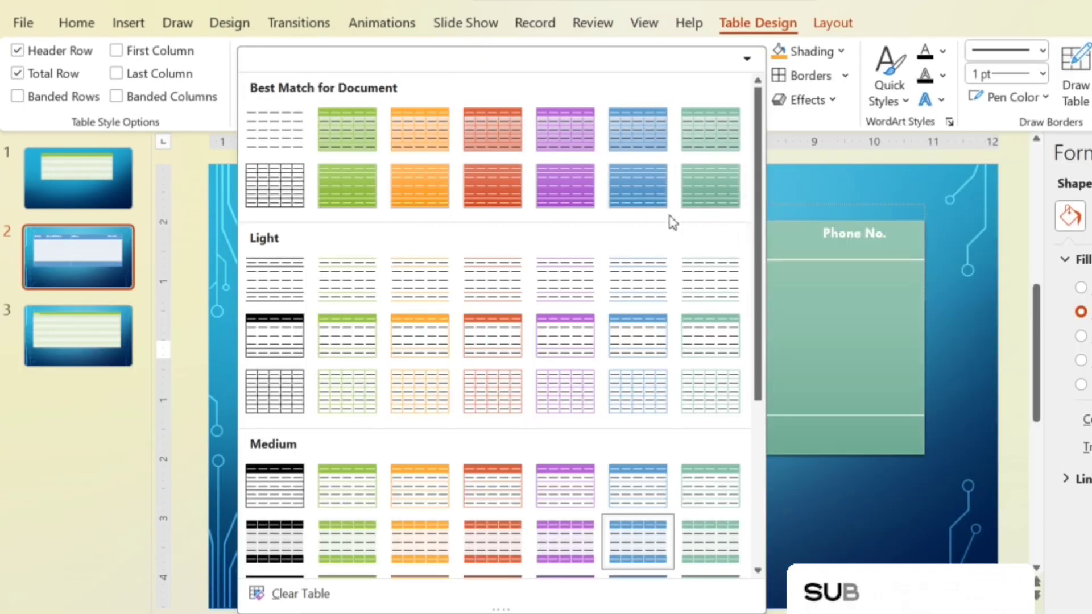
pyautogui.scroll(-3, 439, 334)
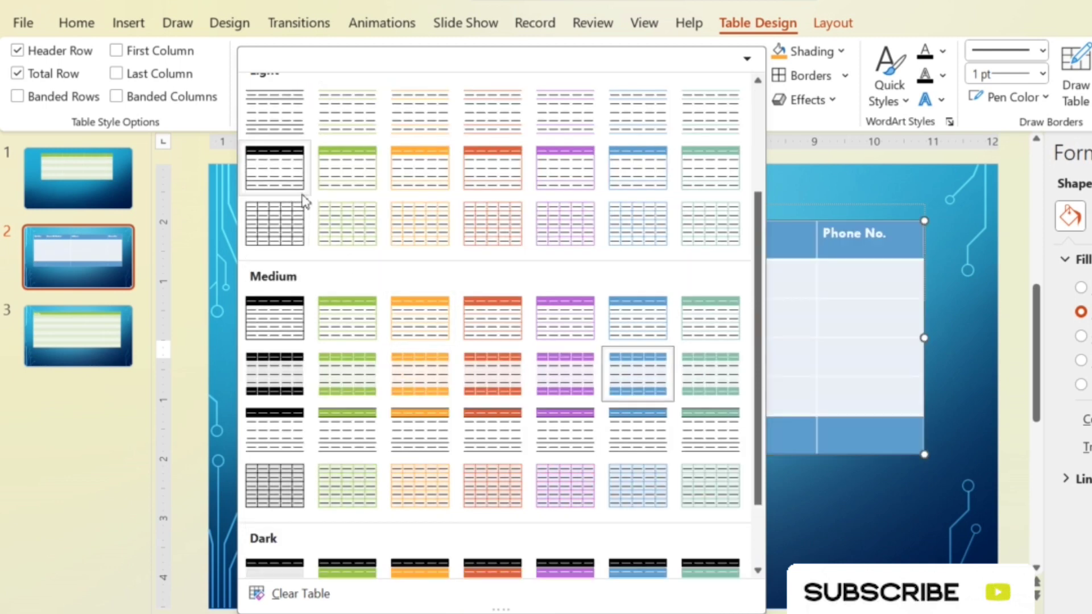
pyautogui.scroll(3, 438, 334)
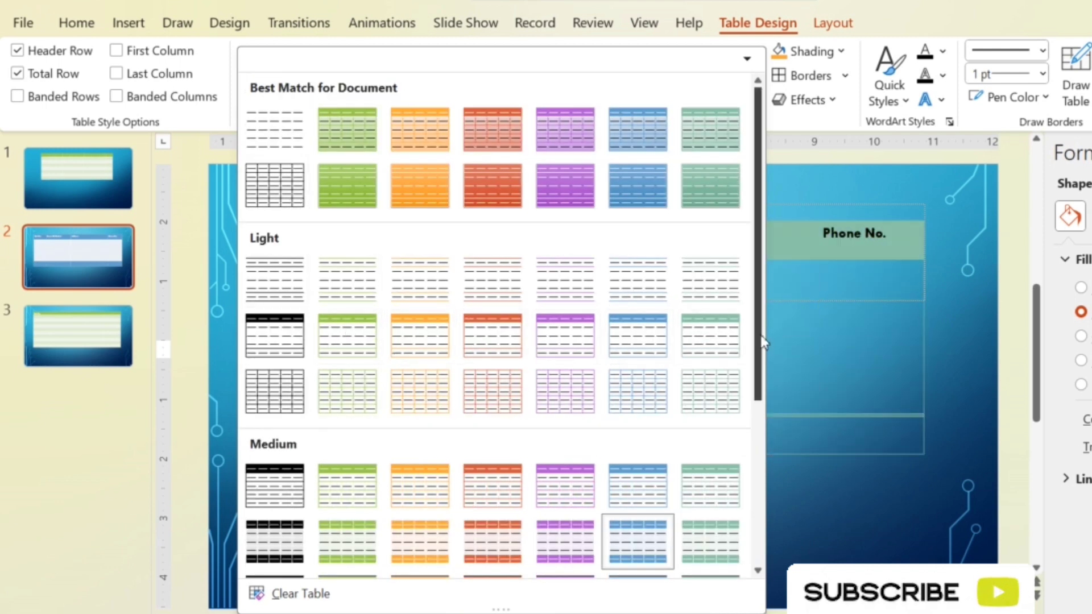
pyautogui.scroll(-3, 758, 341)
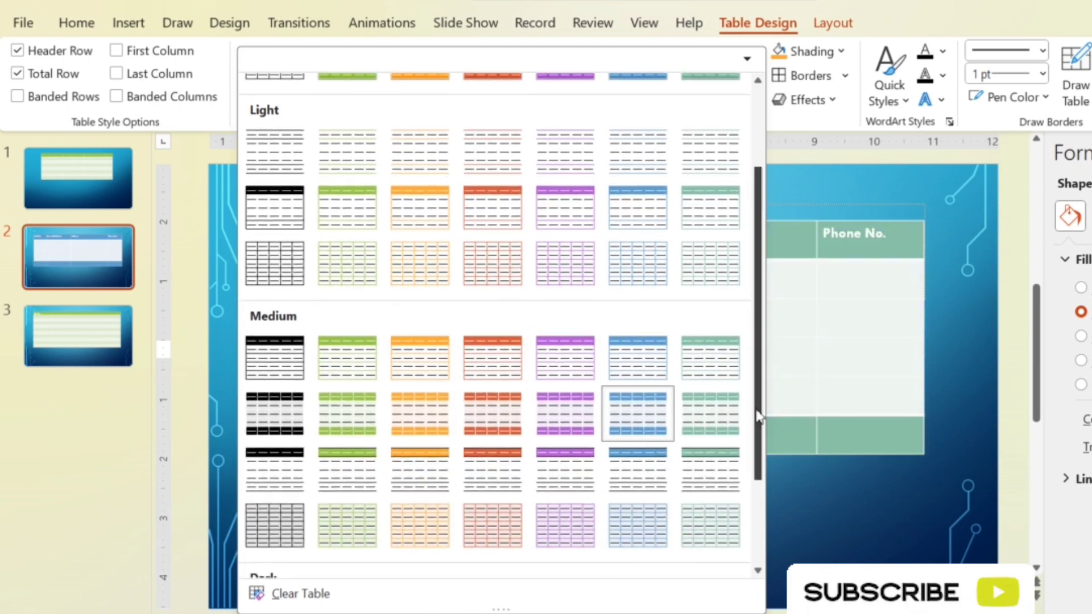
pyautogui.moveTo(759, 417); pyautogui.dragTo(769, 493)
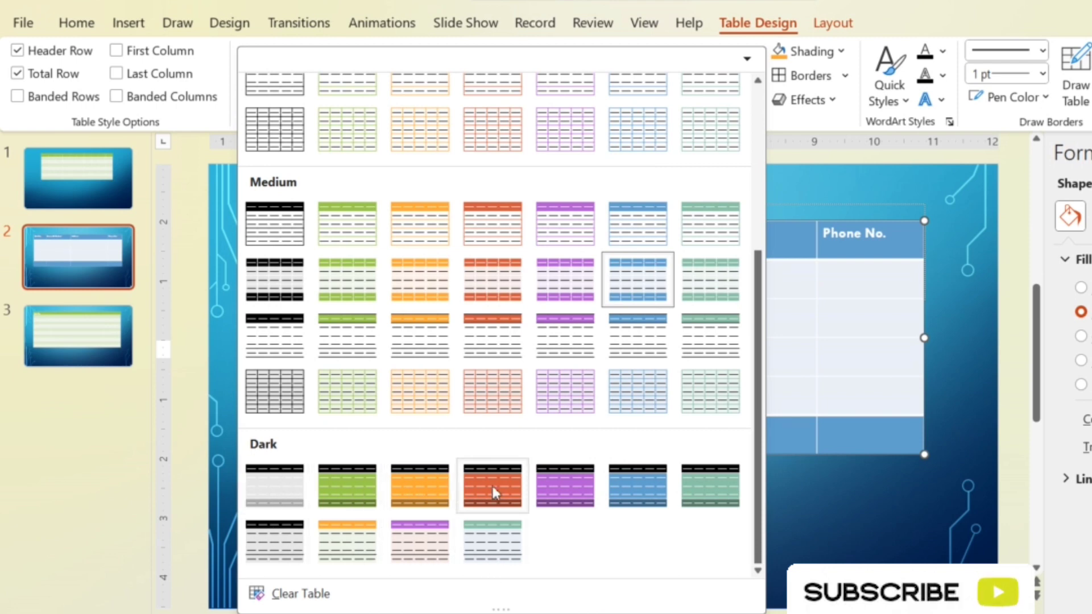
pyautogui.click(359, 496)
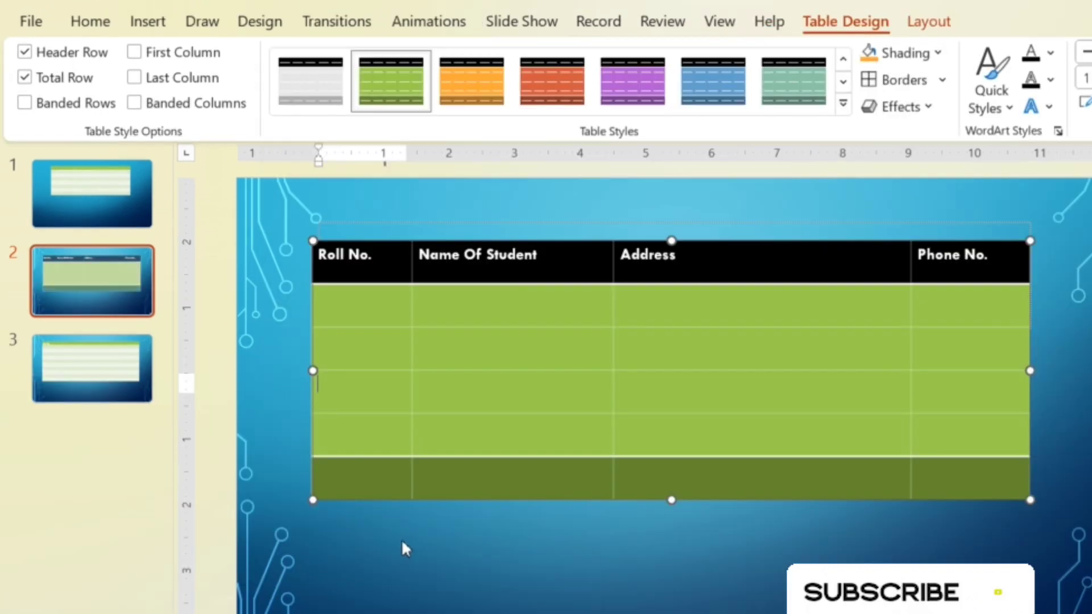
pyautogui.click(635, 509)
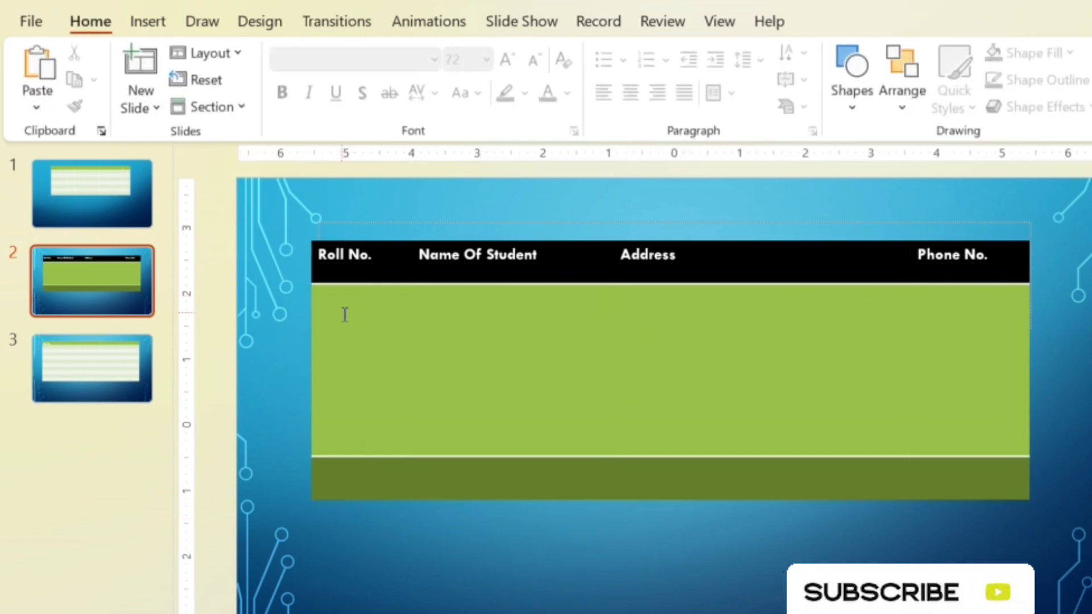
# - Select the whole student table and apply All Borders to it
pyautogui.click(434, 340)
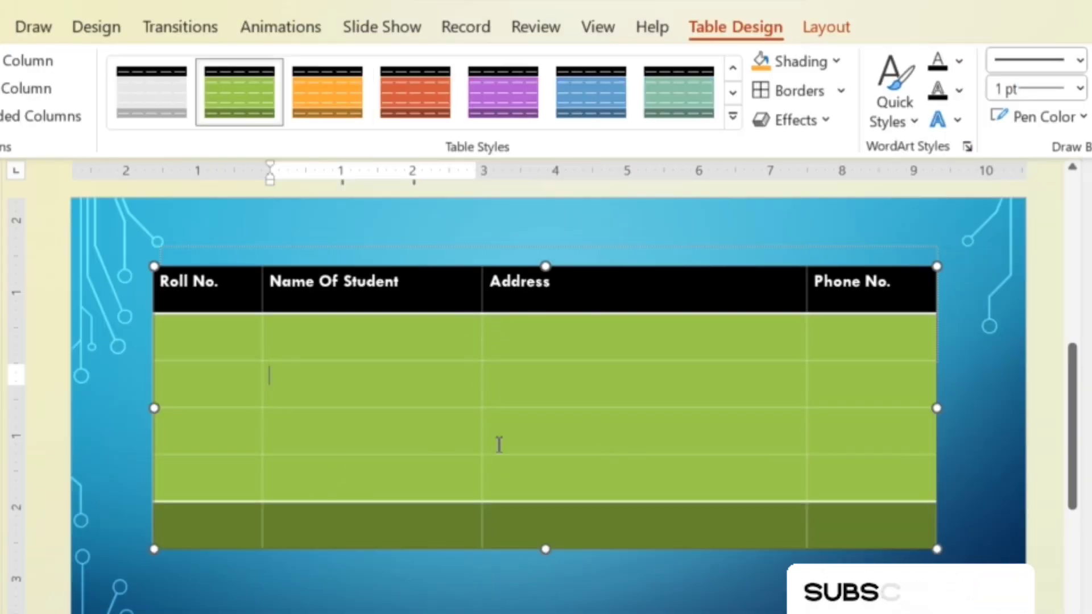
pyautogui.click(492, 609)
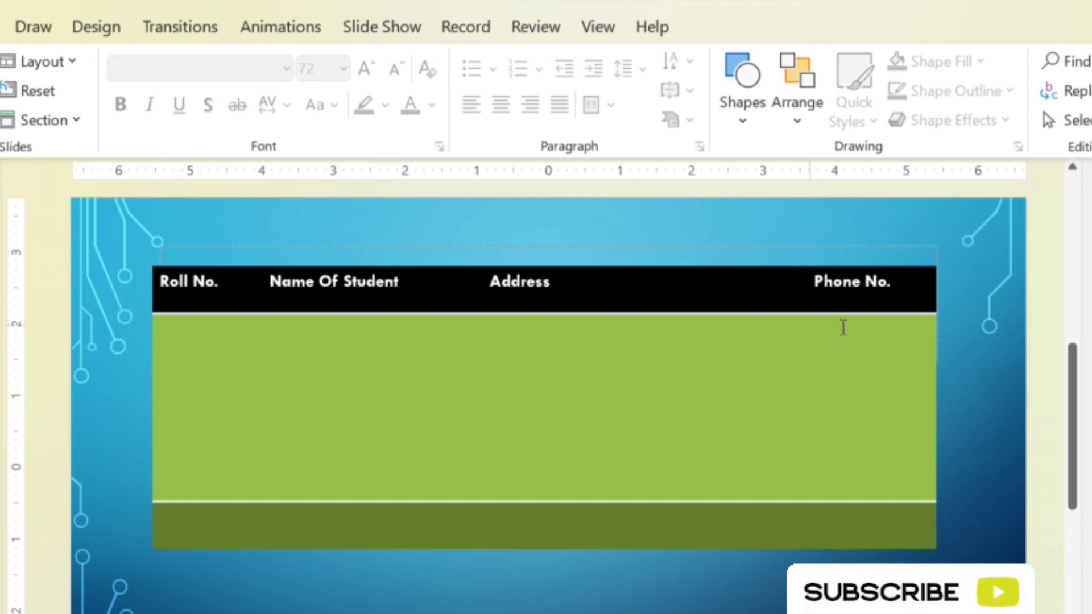
pyautogui.click(612, 439)
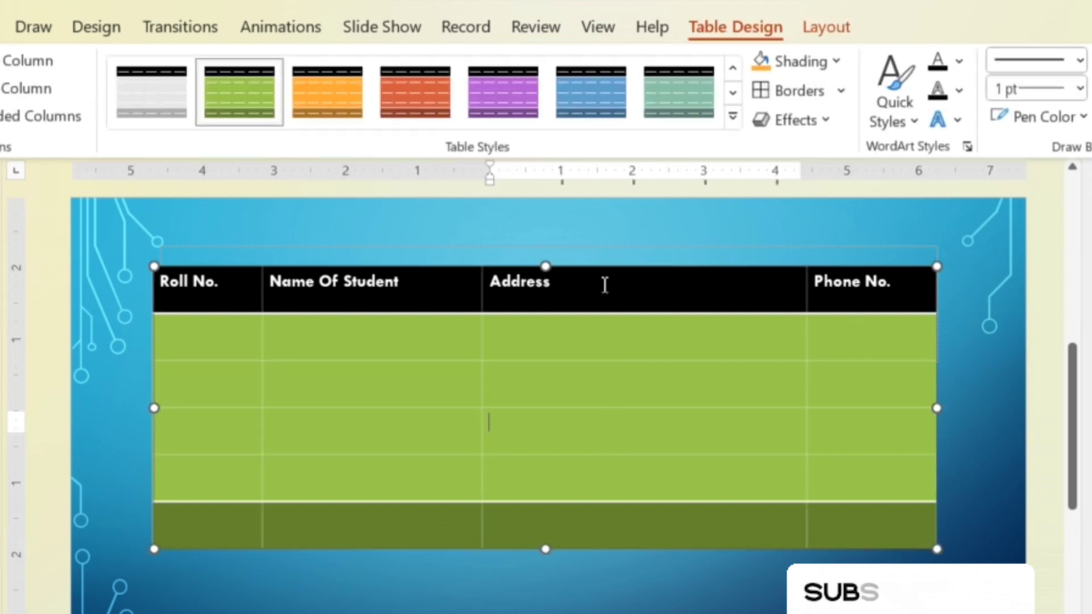
pyautogui.click(565, 273)
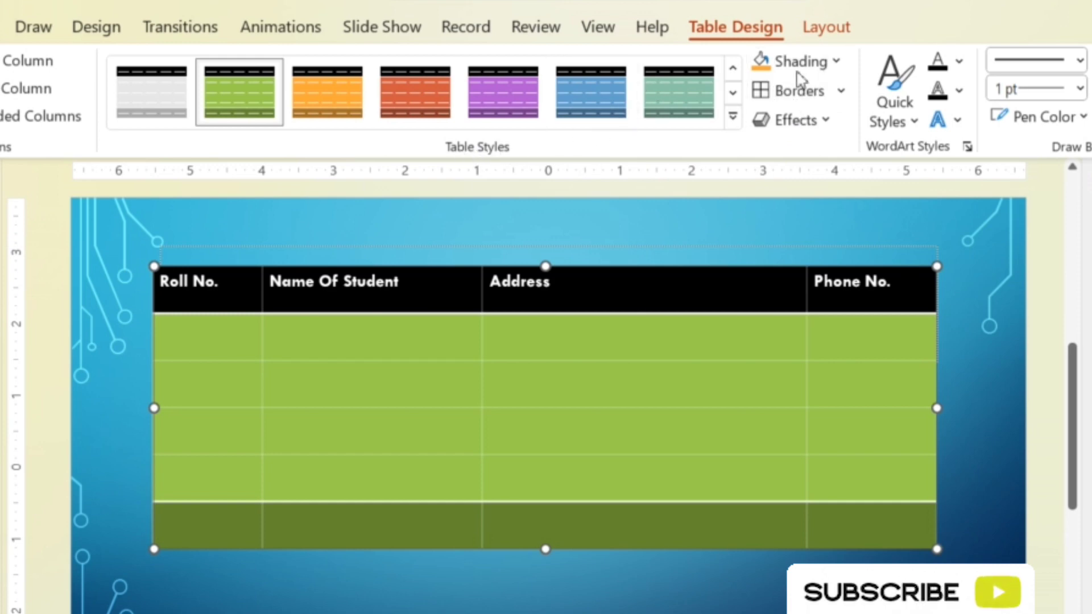
pyautogui.click(841, 92)
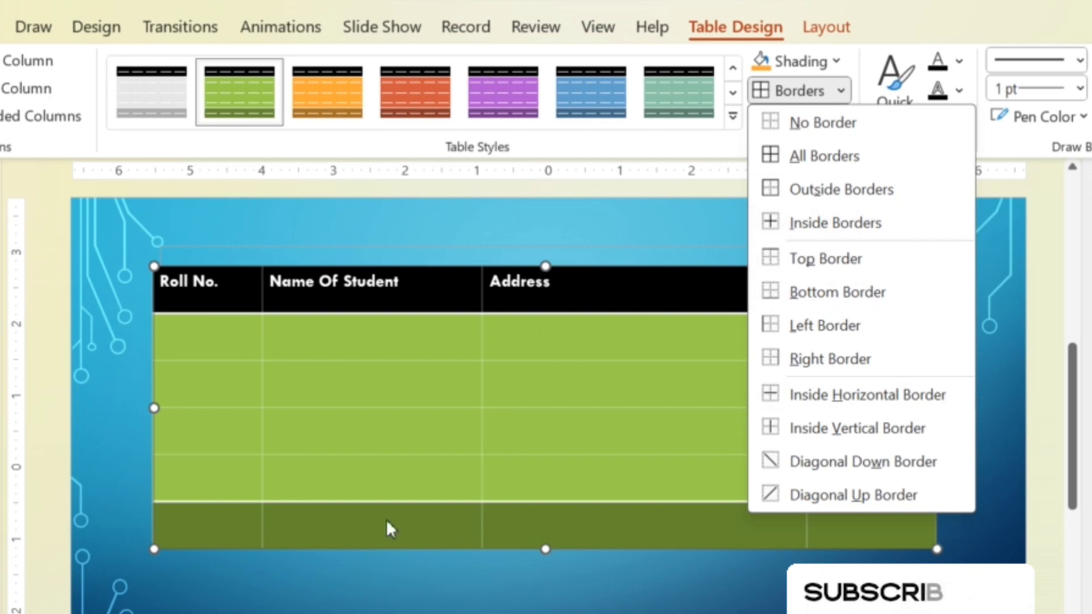
pyautogui.click(811, 161)
pyautogui.press('Escape')
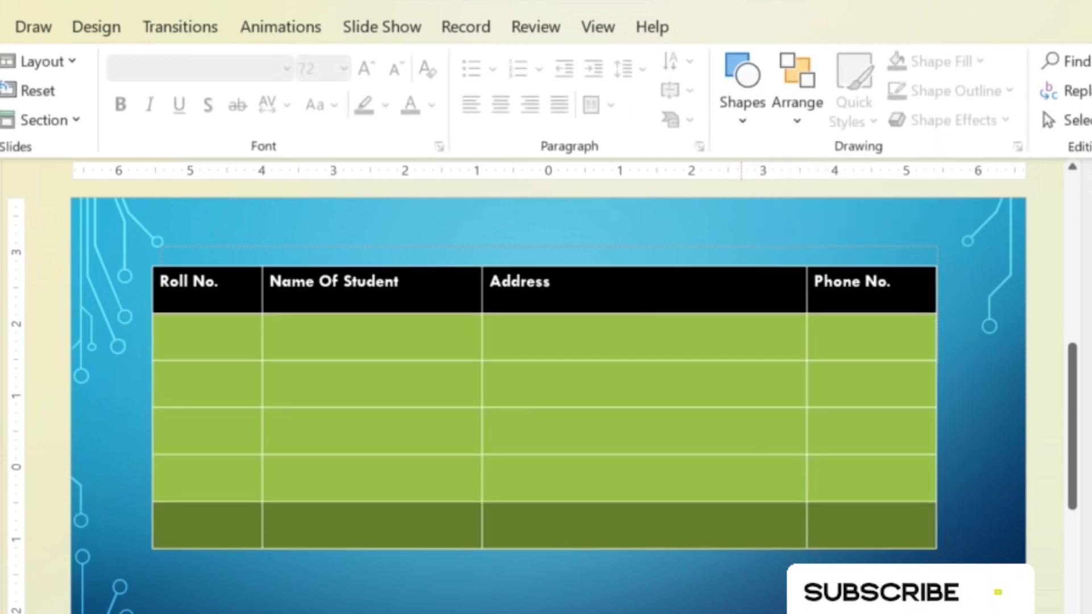
# - Shade the whole student table with the standard yellow
pyautogui.click(655, 484)
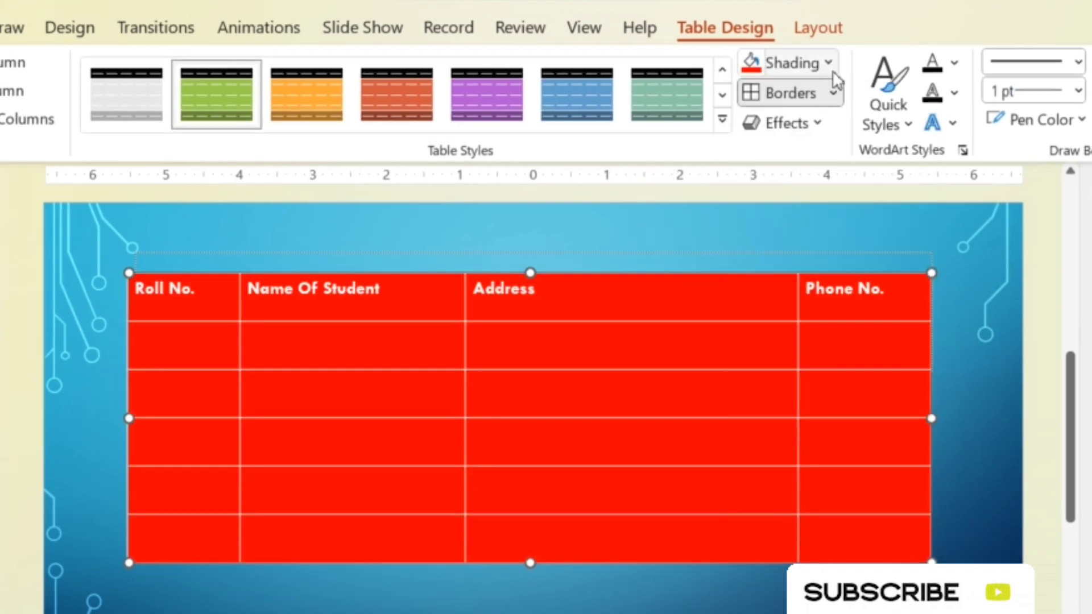
pyautogui.click(830, 65)
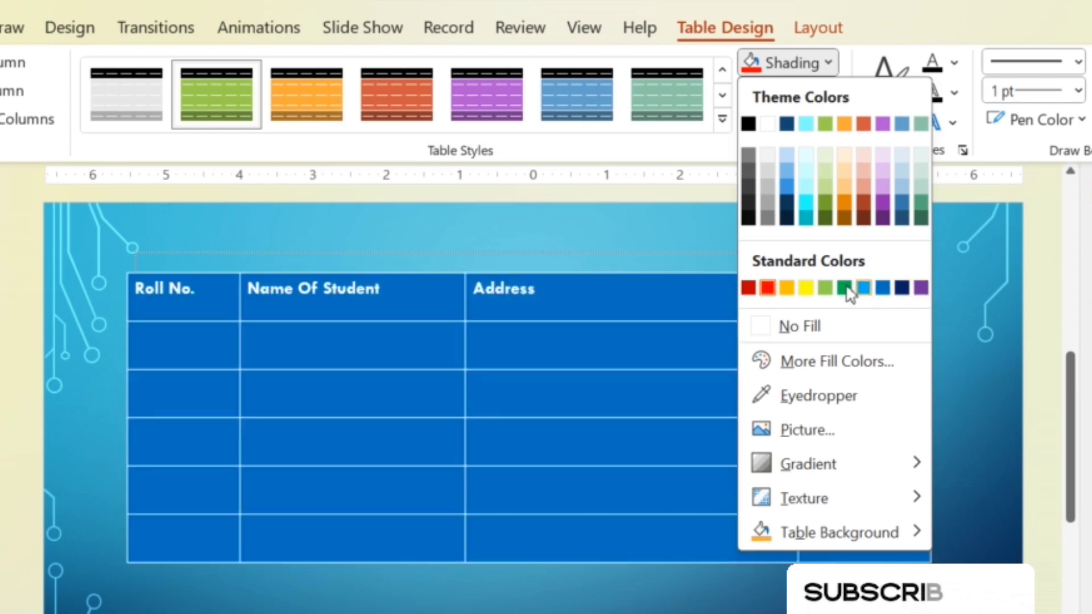
pyautogui.click(806, 288)
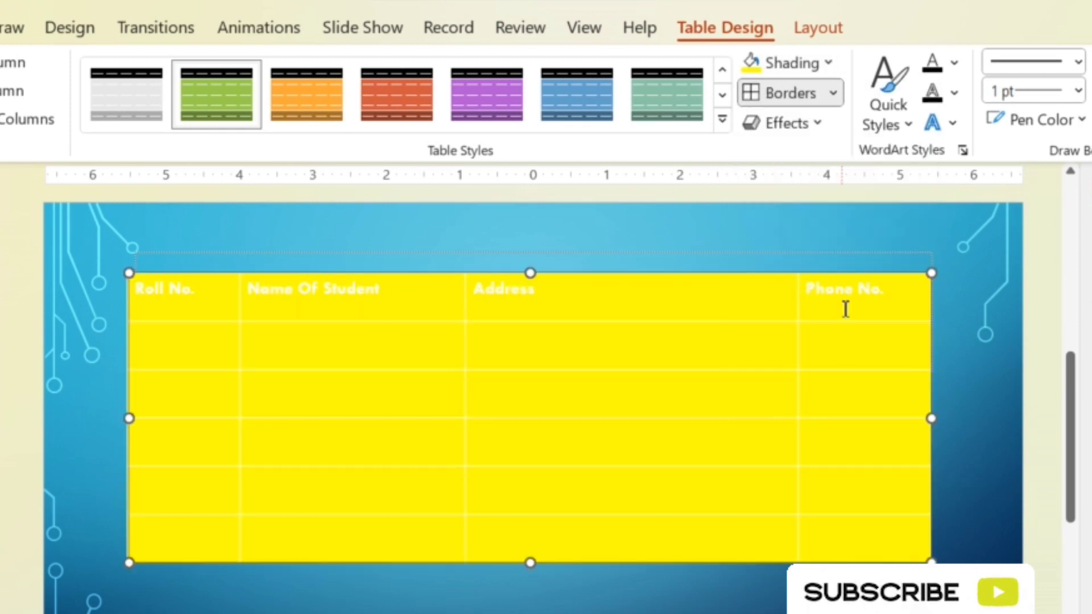
# - Try to fill the table cells with the picture AI - Copy (3) from the Pictures folder
pyautogui.click(828, 63)
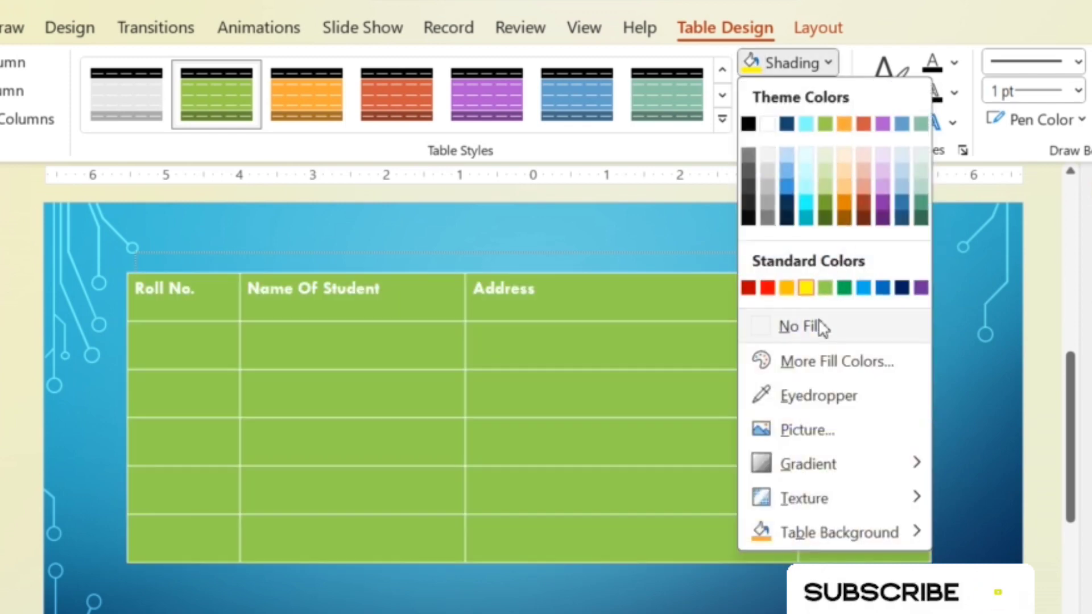
pyautogui.click(807, 430)
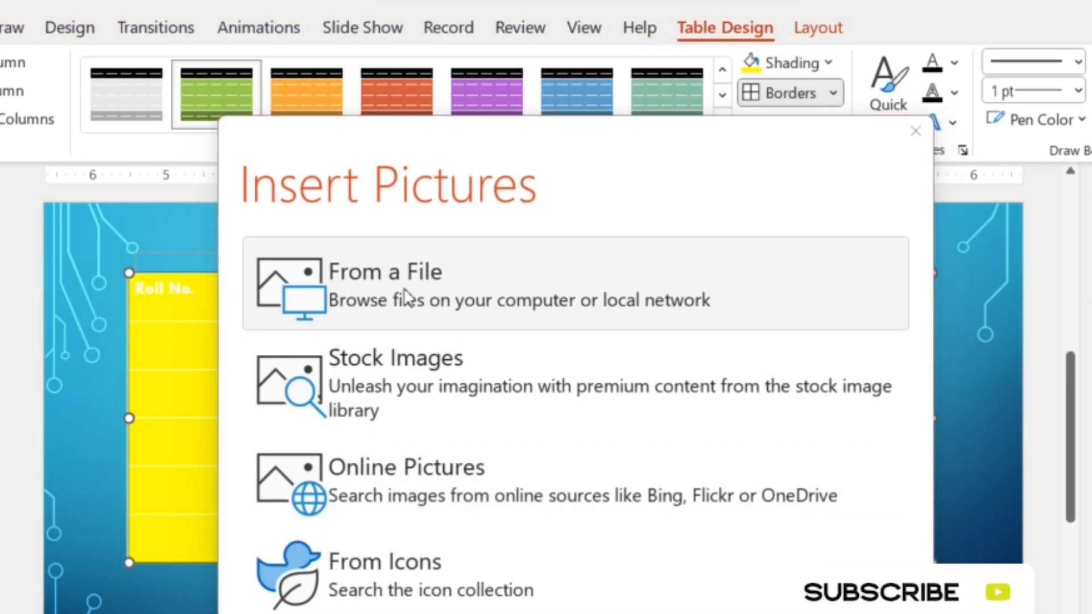
pyautogui.click(406, 297)
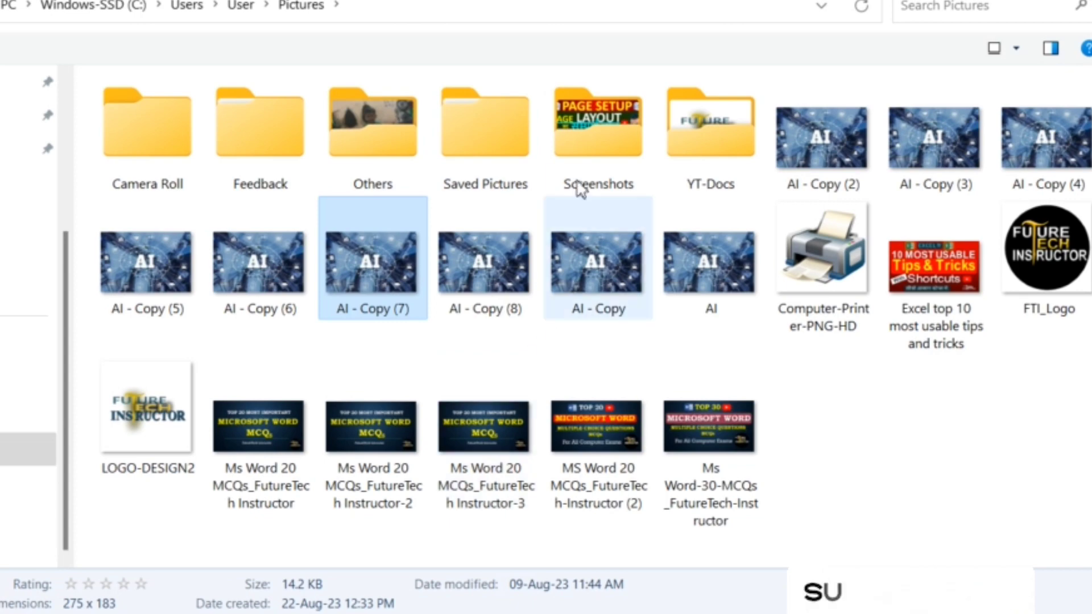
pyautogui.click(916, 151)
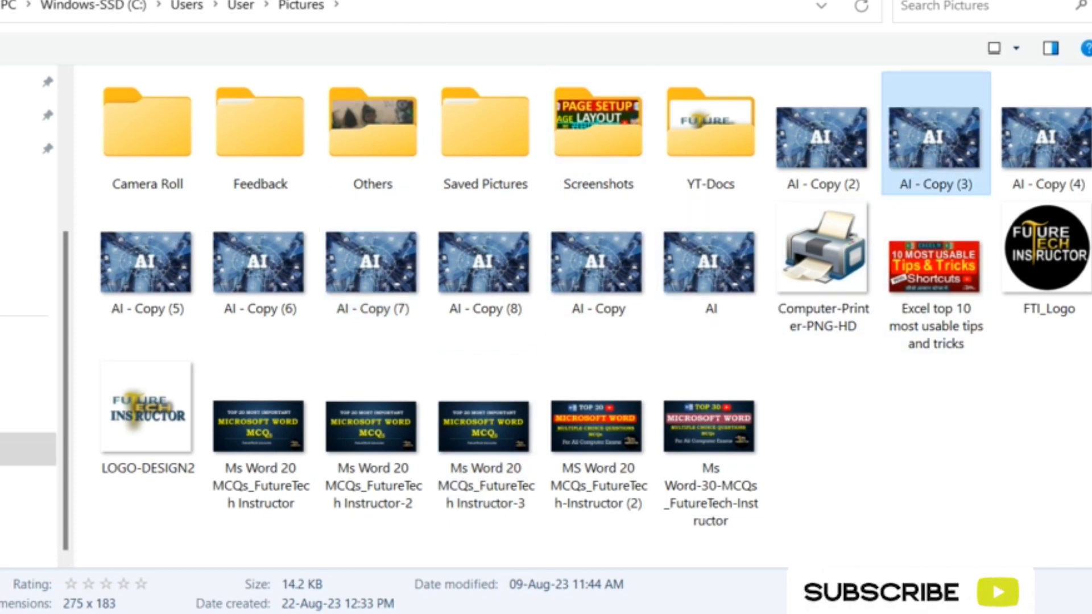
pyautogui.press('Return')
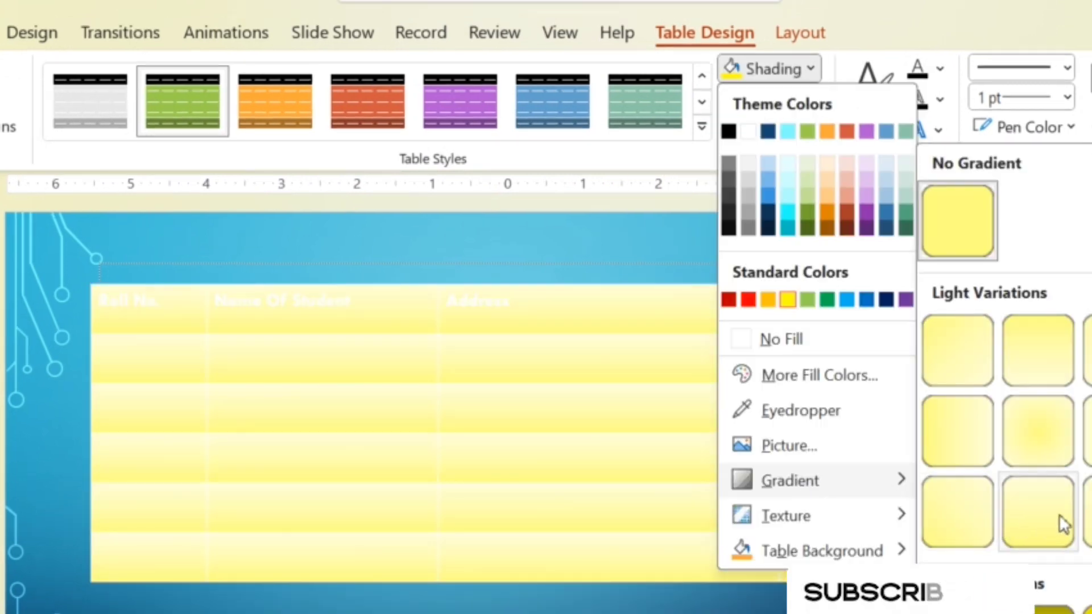
# - Try a light yellow gradient and the blue woven fabric texture as the table's shading
pyautogui.click(1080, 520)
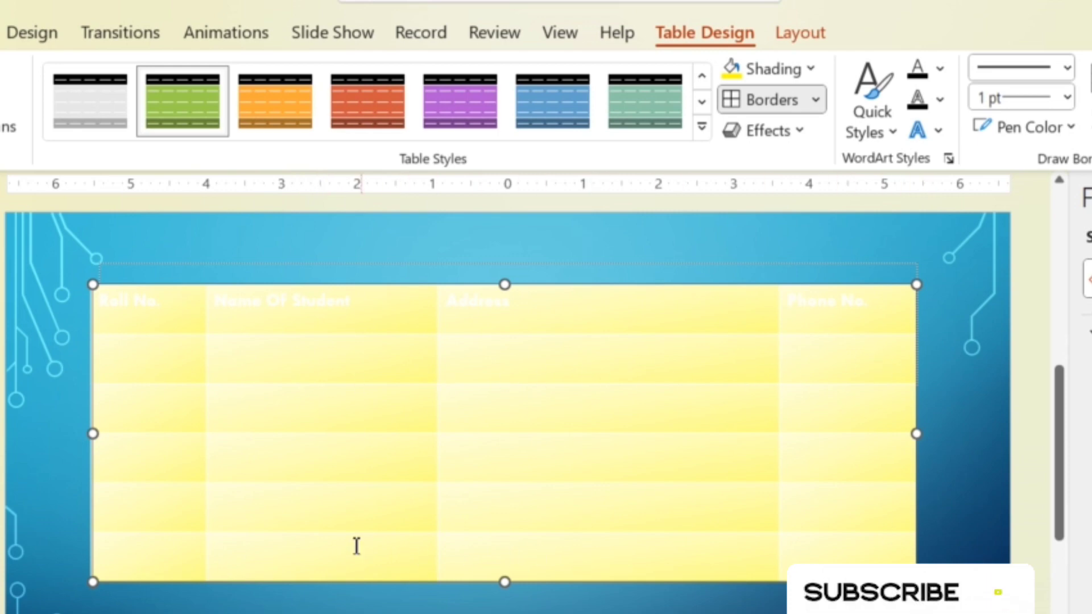
pyautogui.click(812, 69)
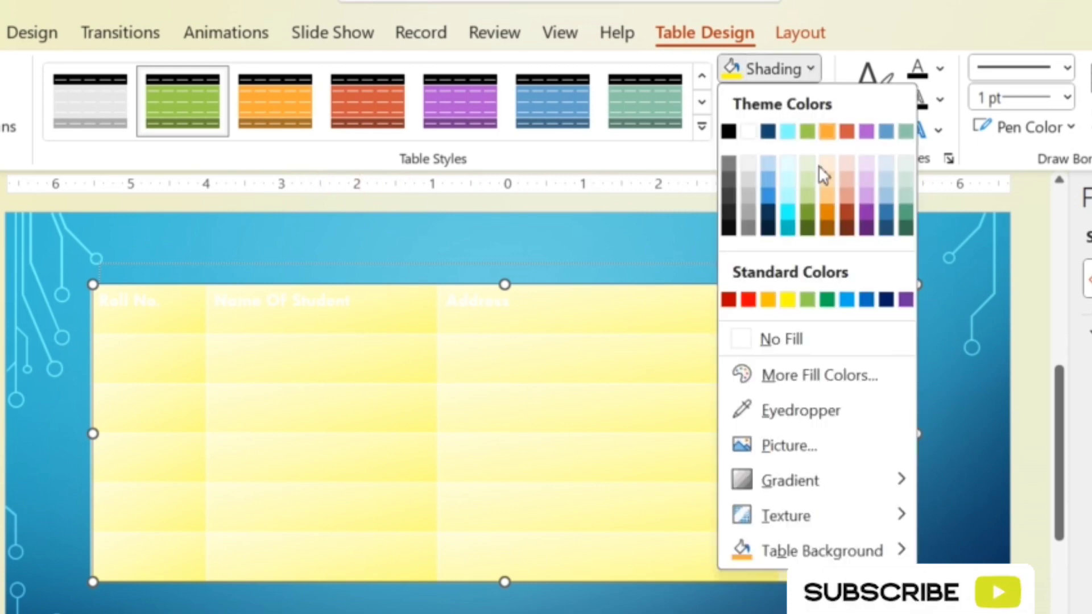
pyautogui.moveTo(786, 519)
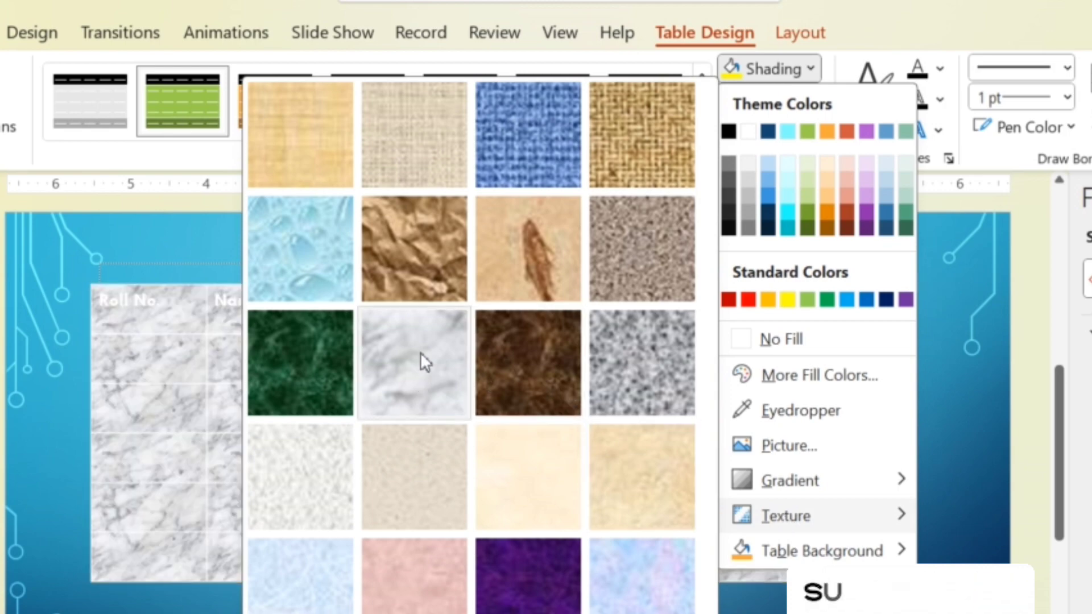
pyautogui.click(520, 142)
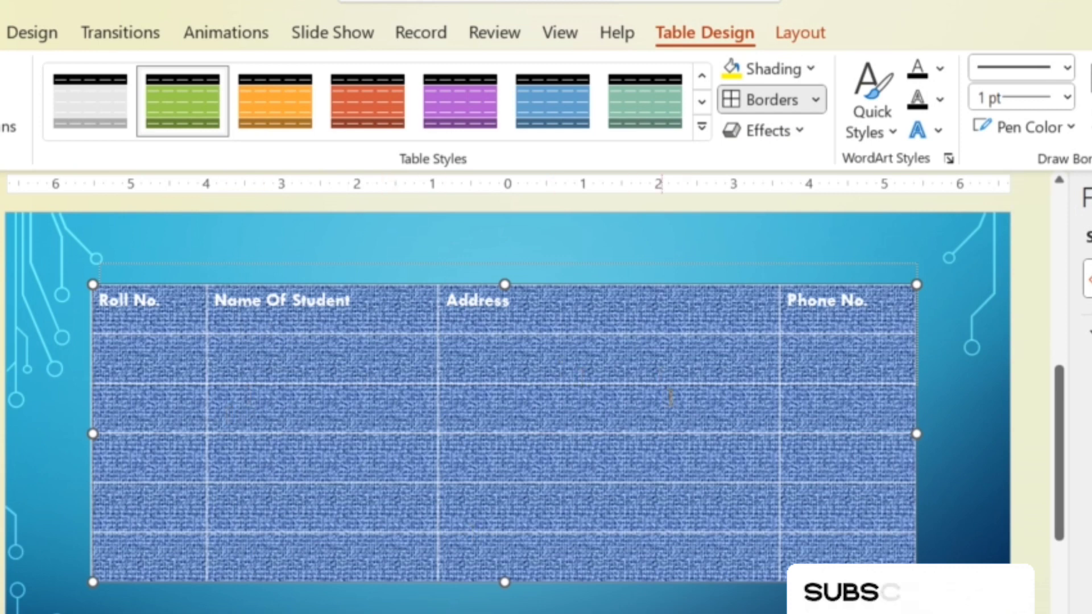
# - Shade the table with the bright turquoise theme color and give its cells the first bevel in the second row of bevels
pyautogui.click(812, 69)
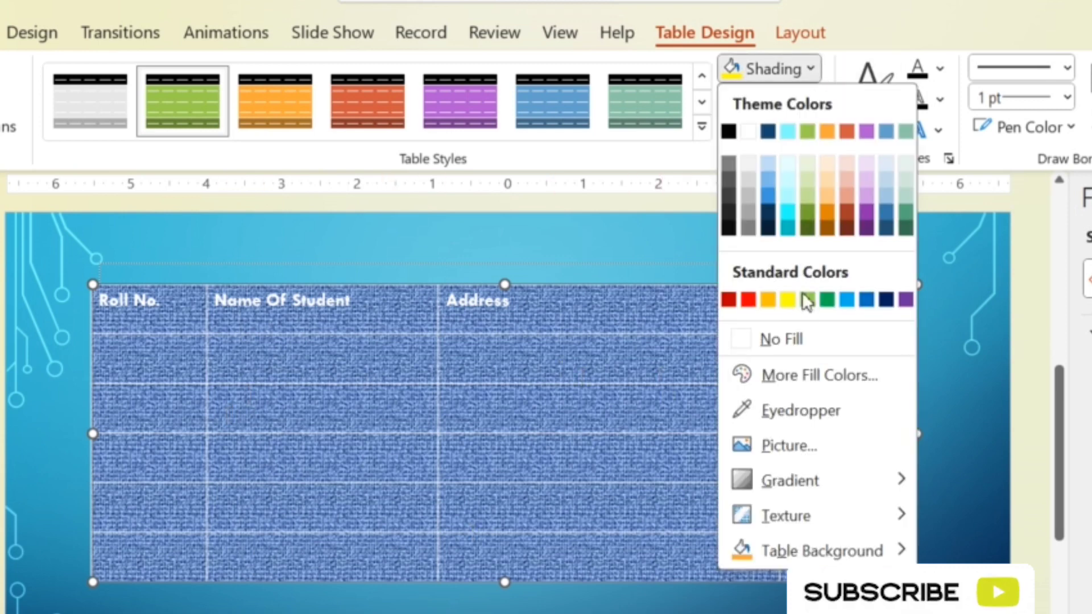
pyautogui.click(788, 214)
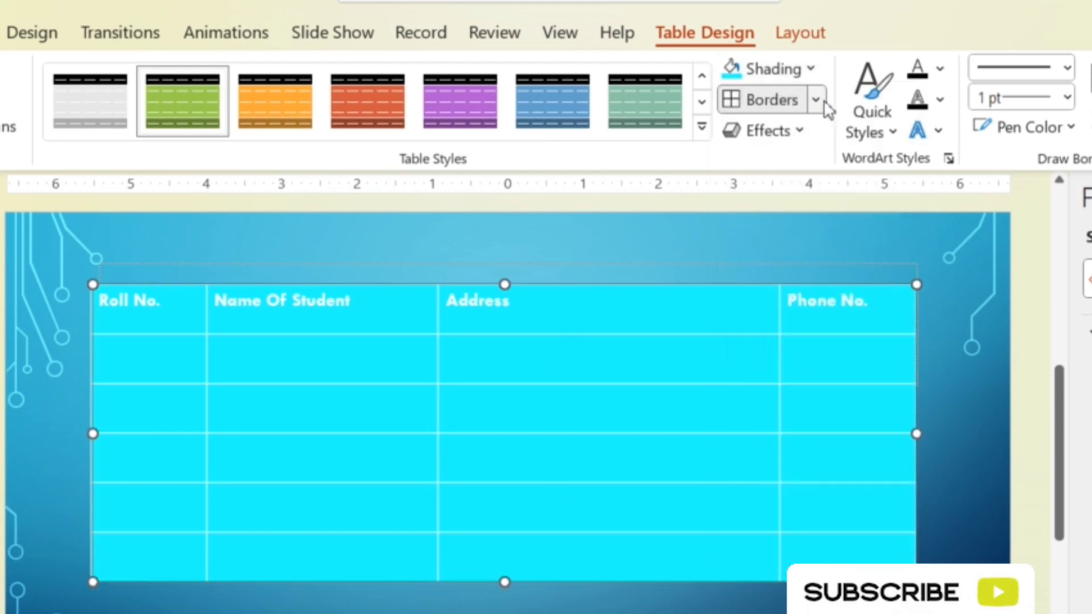
pyautogui.click(762, 130)
pyautogui.moveTo(820, 176)
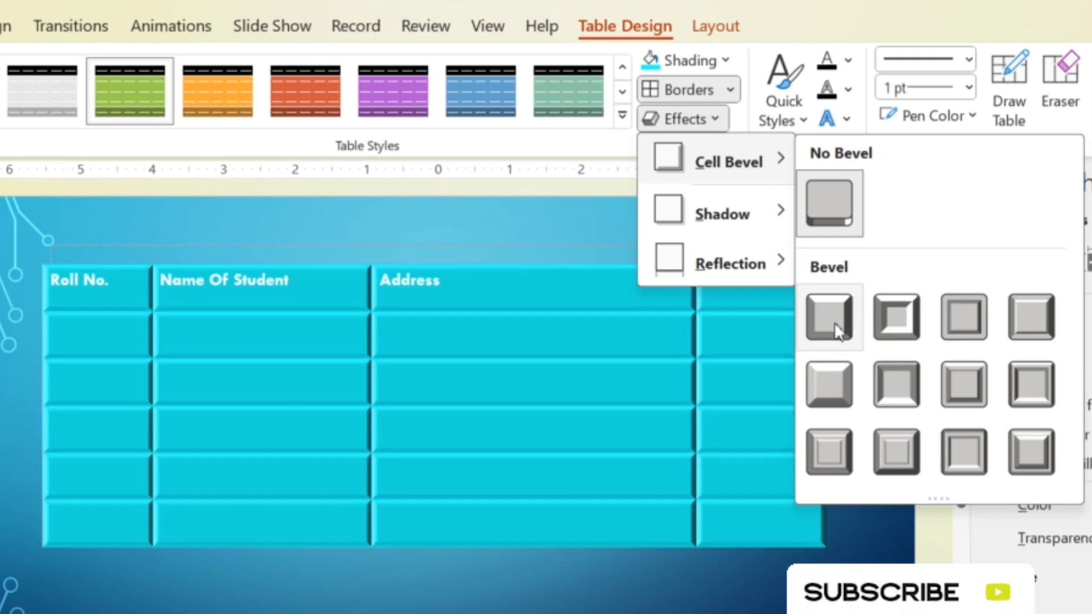
pyautogui.click(829, 382)
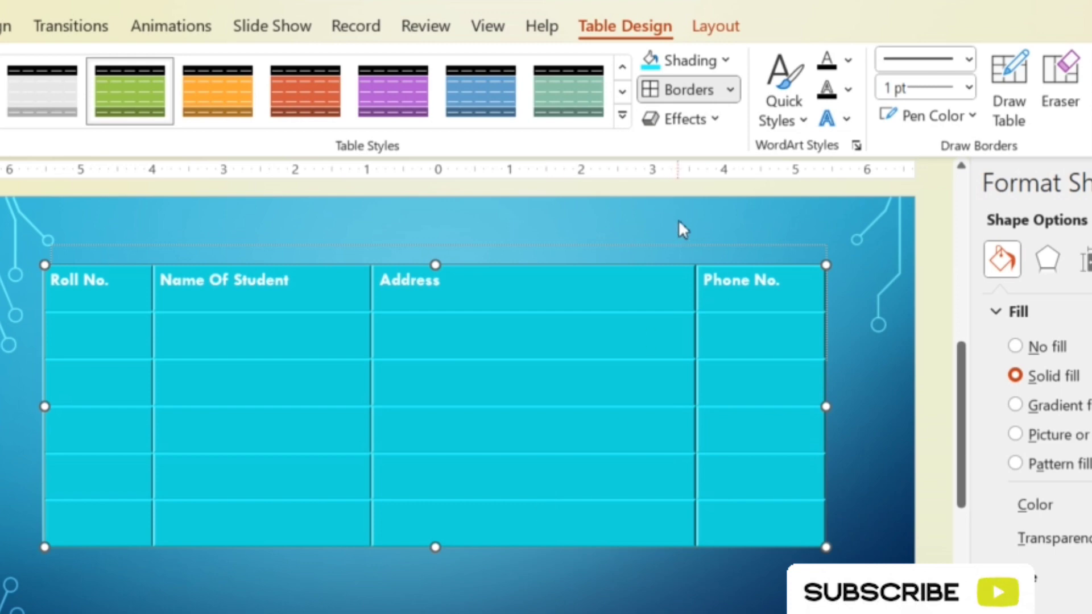
# - Apply the middle outer shadow from the third row of outer shadows to the table
pyautogui.click(715, 127)
pyautogui.moveTo(731, 227)
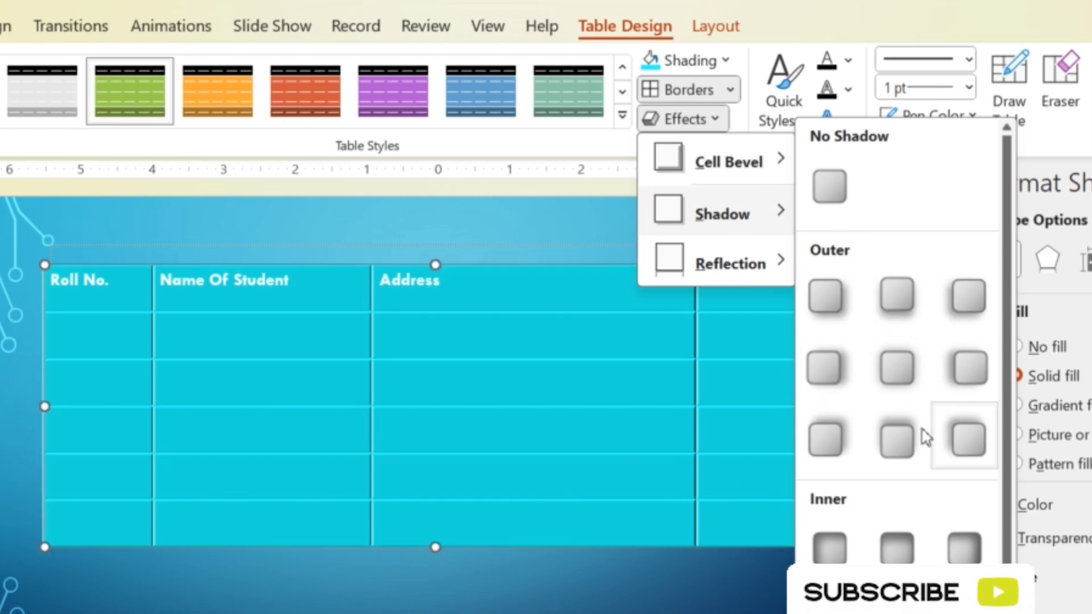
pyautogui.click(903, 445)
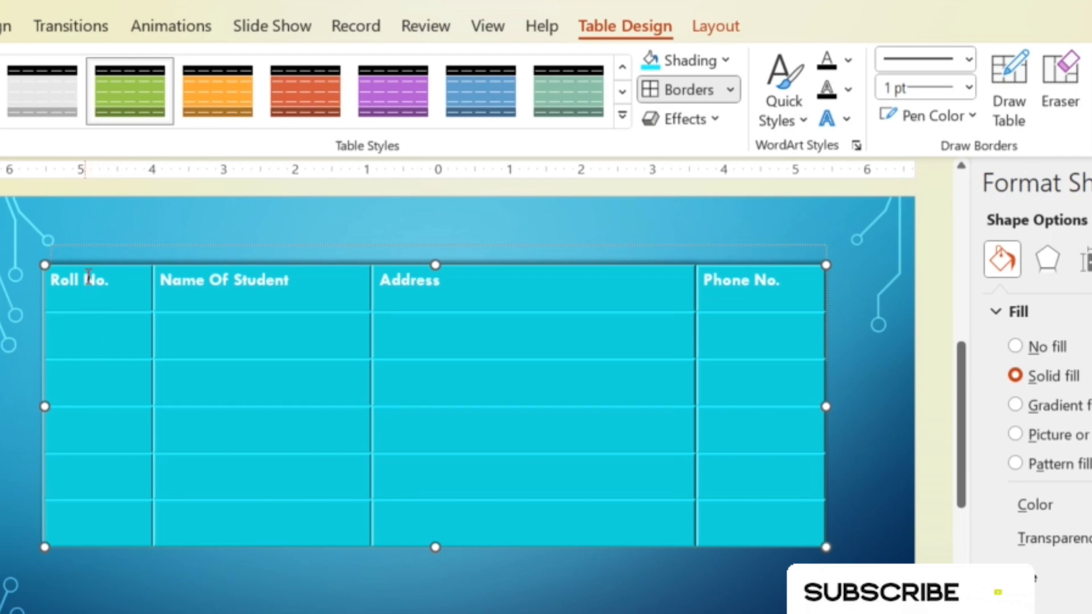
# - Preview the reflection variations on the table
pyautogui.click(721, 120)
pyautogui.moveTo(733, 263)
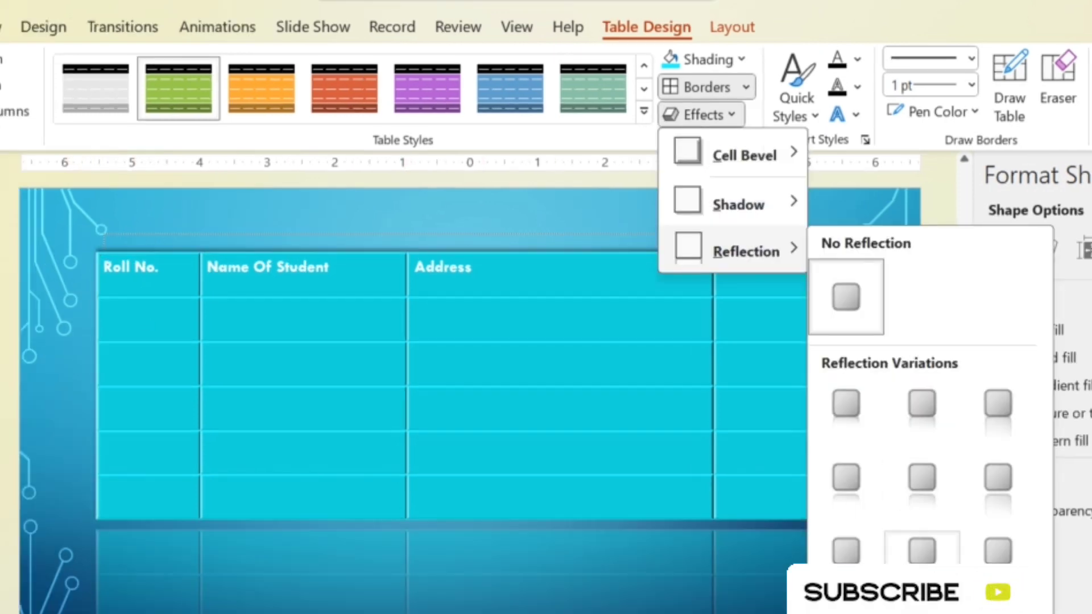
pyautogui.click(562, 283)
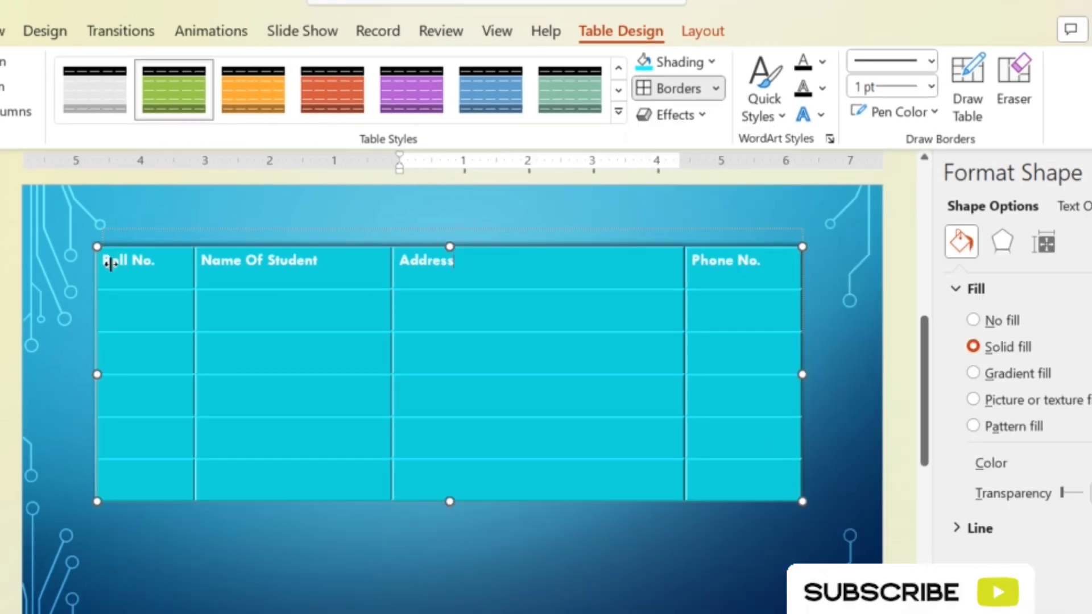
# - Select the table's header row from Roll No. to Phone No. and apply a WordArt quick style to its text
pyautogui.click(173, 271)
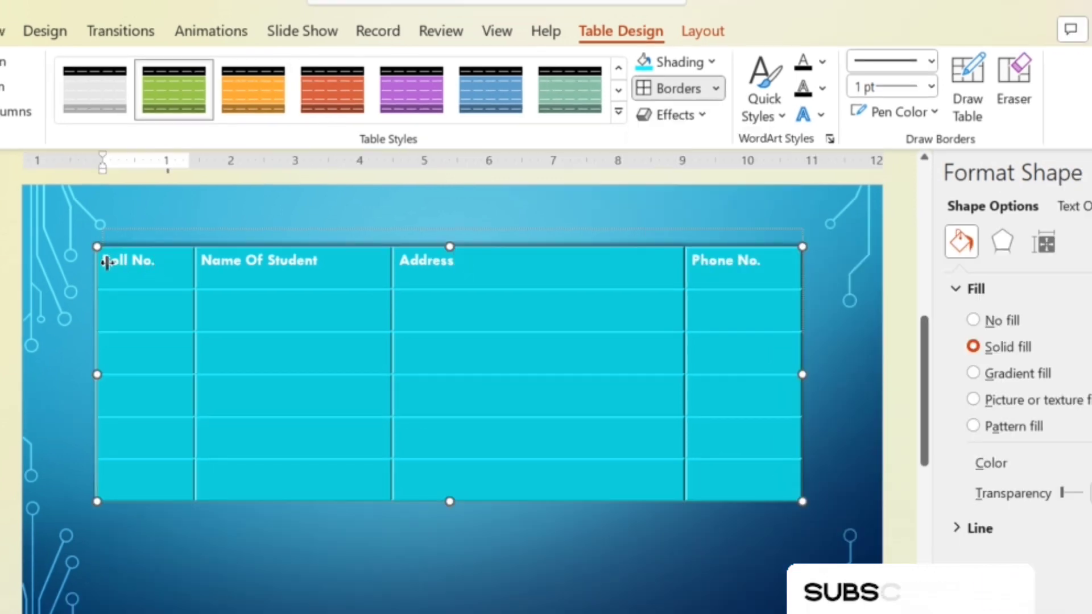
pyautogui.moveTo(132, 263); pyautogui.dragTo(740, 270)
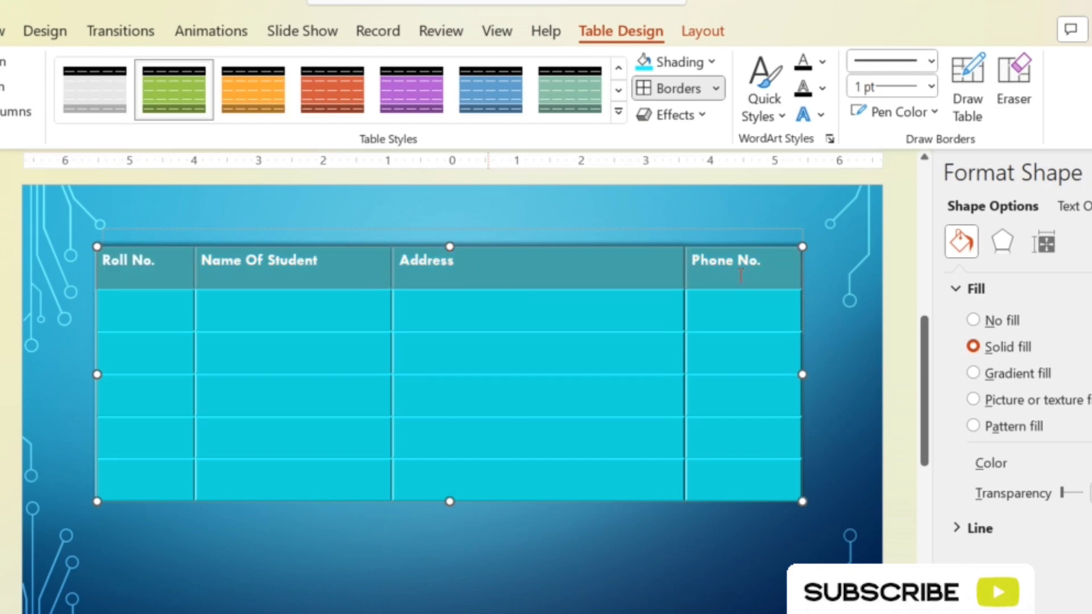
pyautogui.click(781, 116)
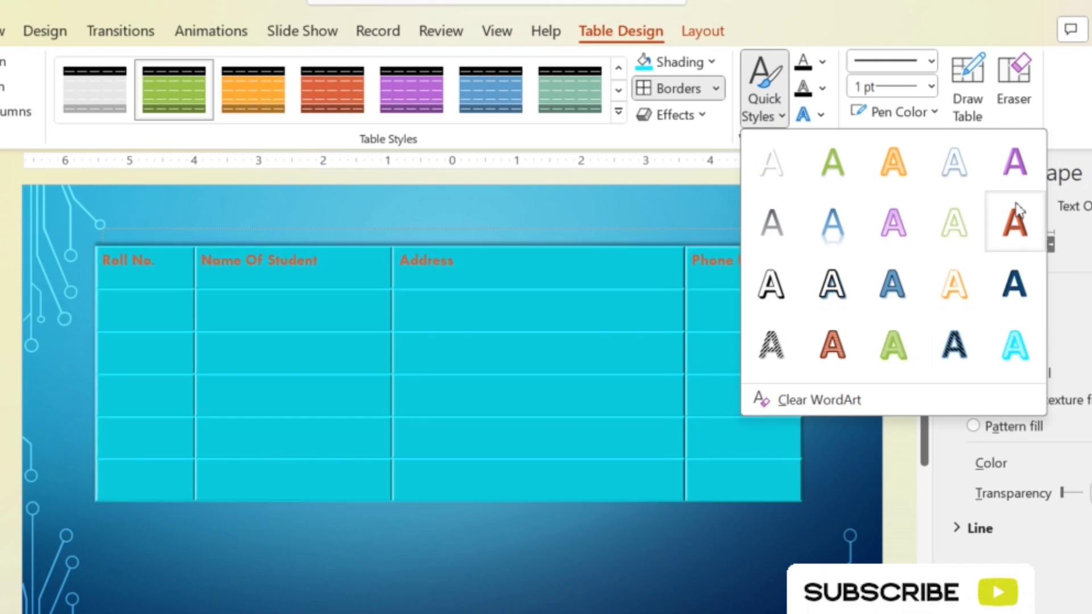
# - Set the header row's text fill to standard yellow and its text outline to standard red
pyautogui.click(821, 62)
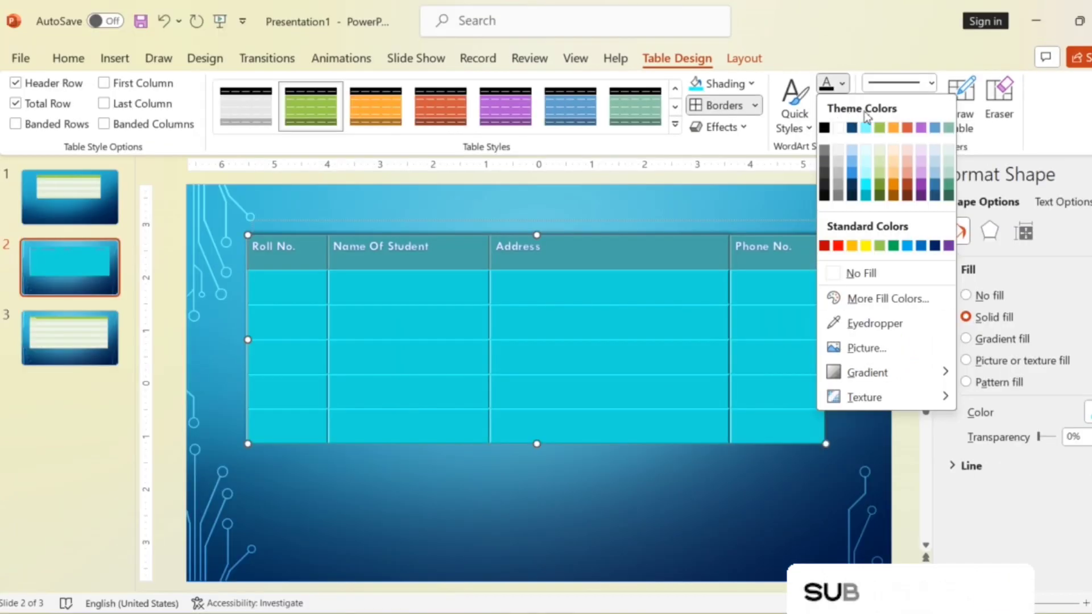
pyautogui.click(865, 247)
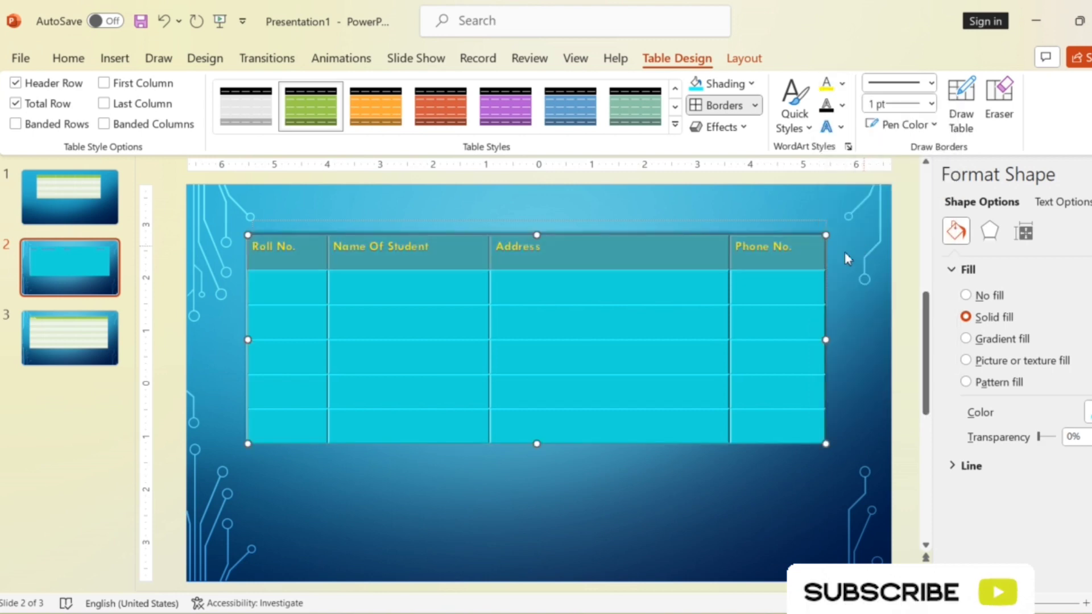
pyautogui.click(842, 105)
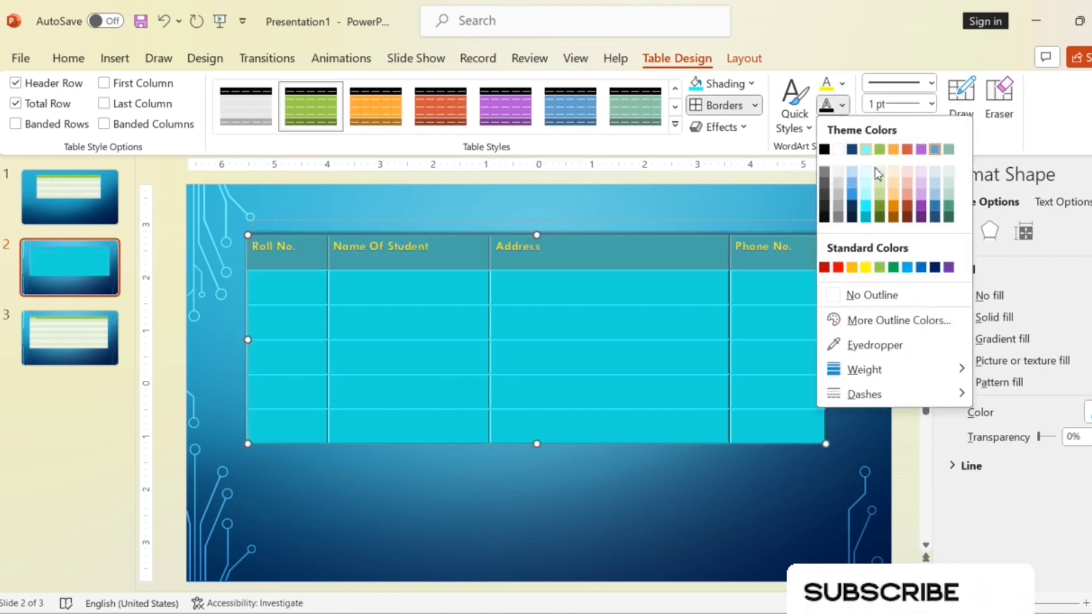
pyautogui.click(839, 268)
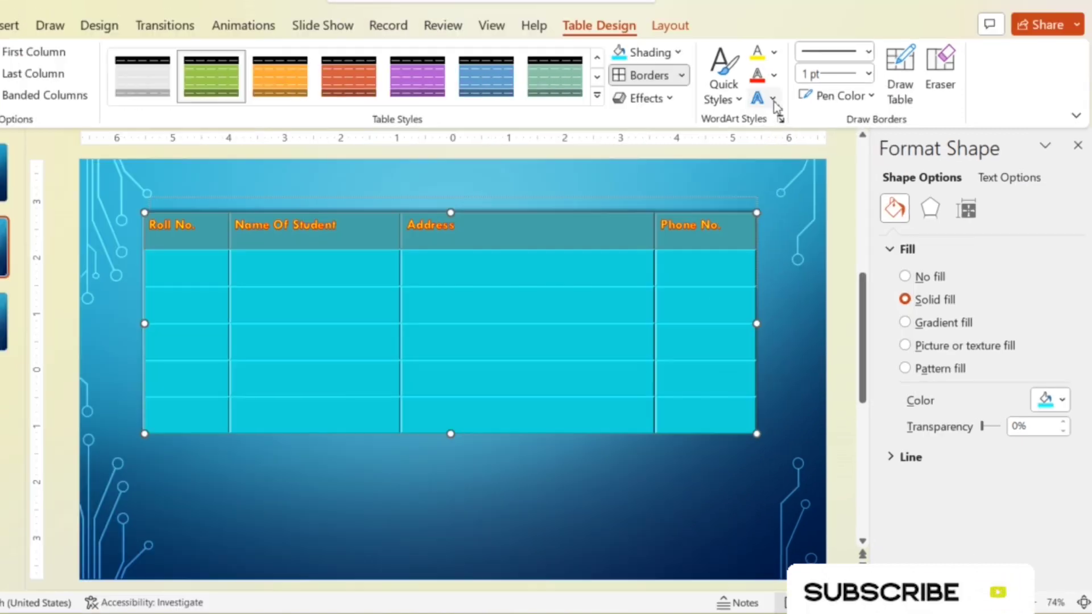
# - Apply the center reflection variation to the header row text
pyautogui.click(773, 100)
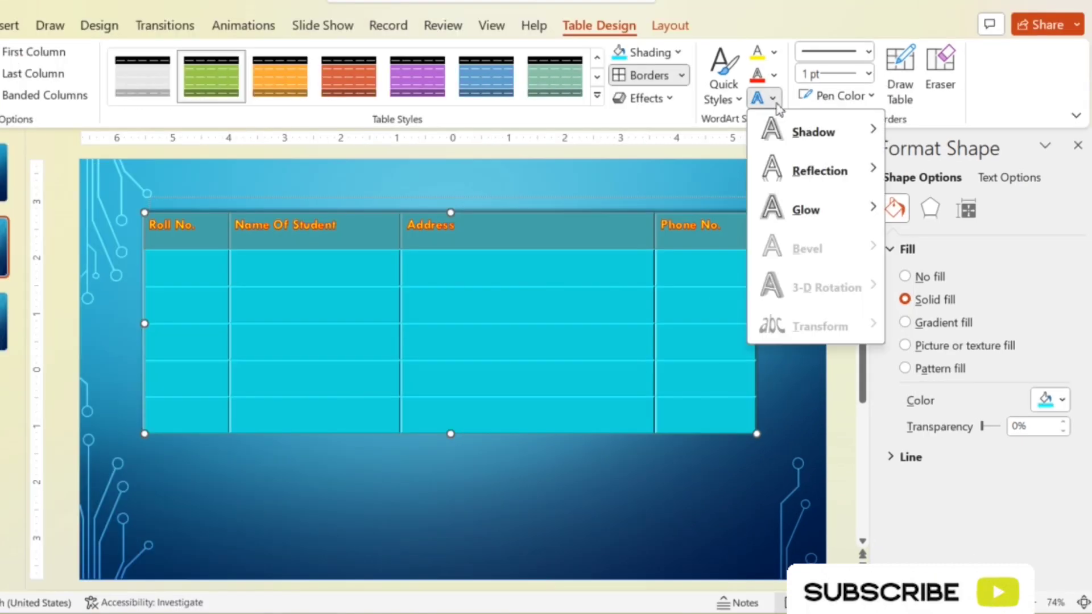
pyautogui.moveTo(811, 135)
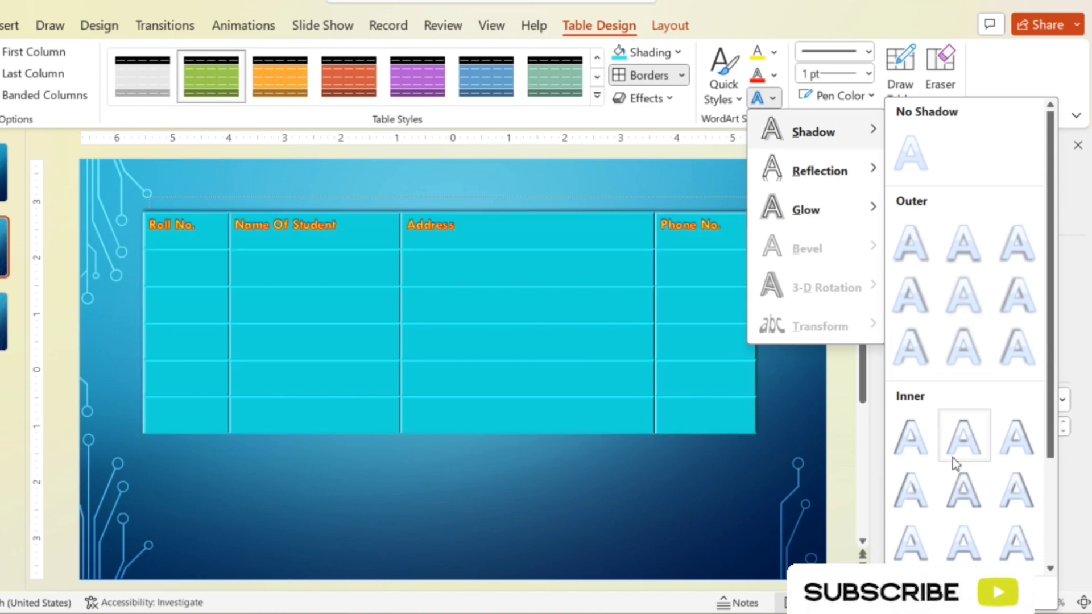
pyautogui.moveTo(846, 184)
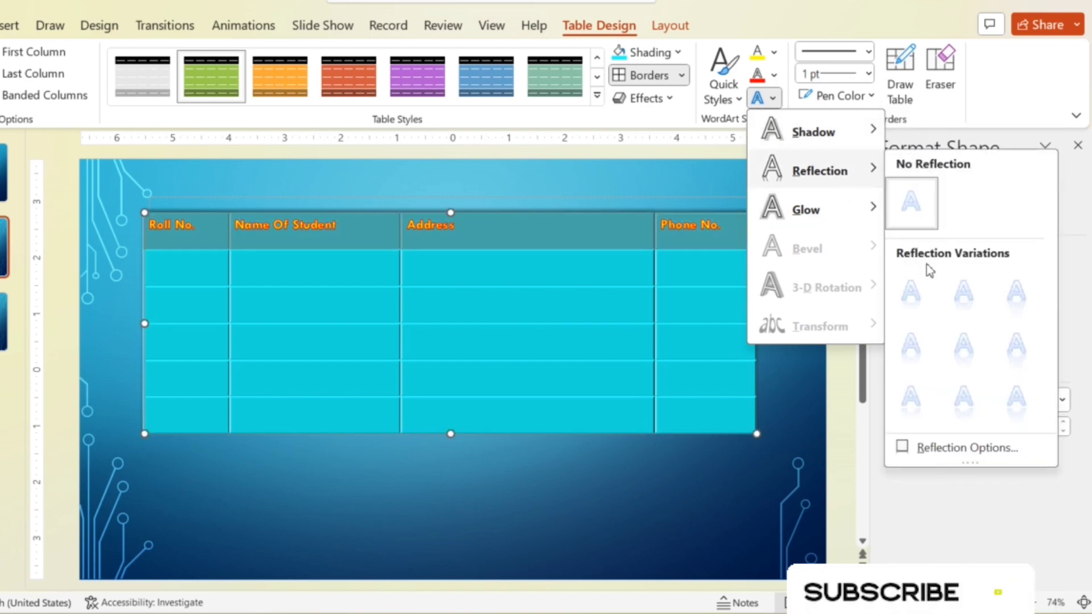
pyautogui.click(979, 352)
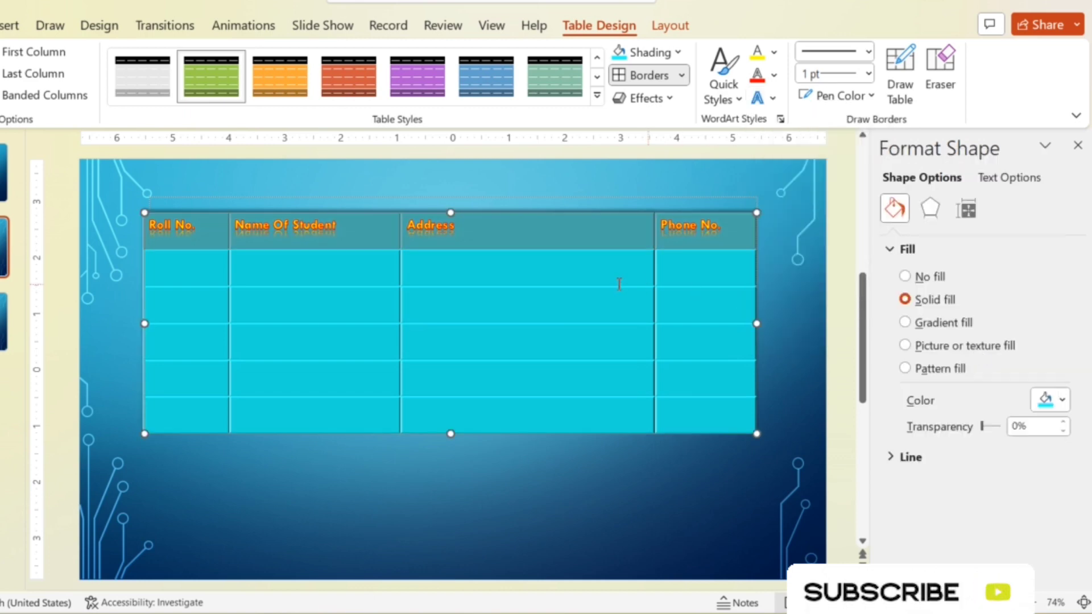
# - Look over the glow variations available for the header row text
pyautogui.click(773, 99)
pyautogui.moveTo(878, 221)
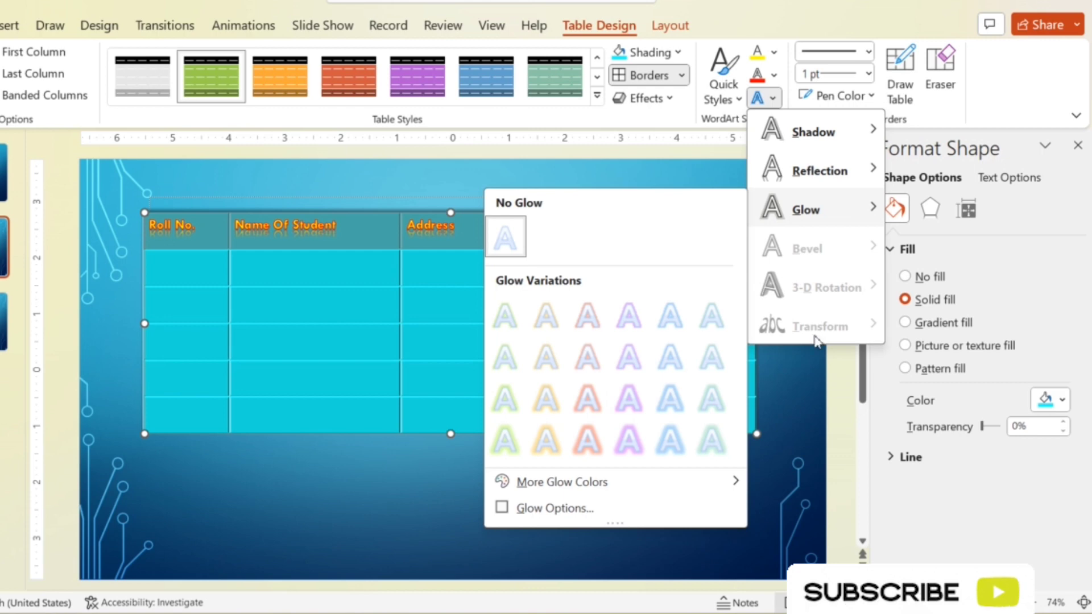
pyautogui.click(775, 5)
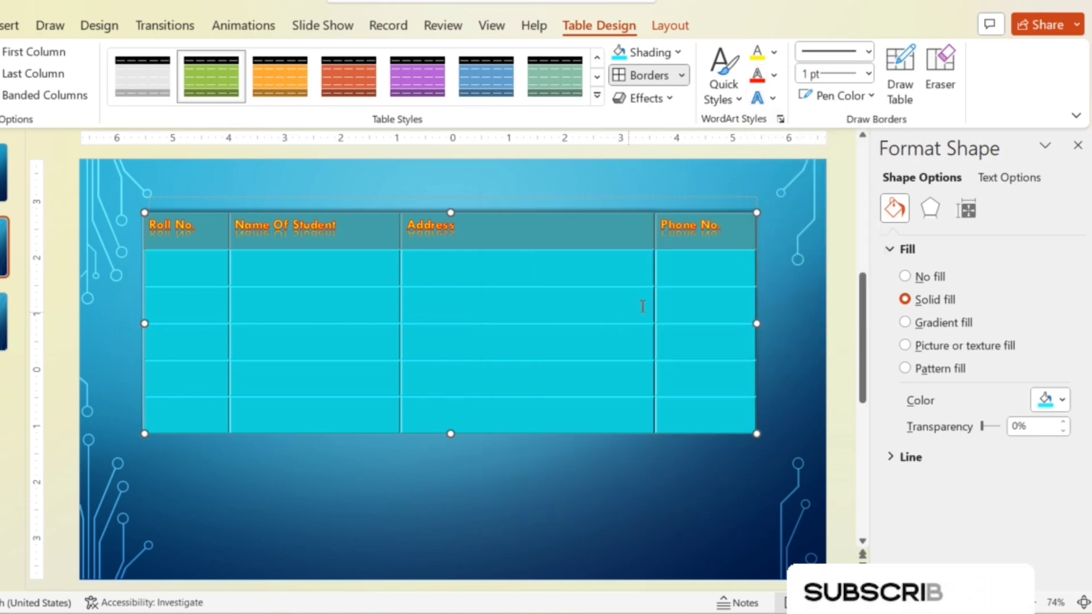
# - Use Draw Table to split the Name Of Student and Address columns below the header row with one vertical line each
pyautogui.click(7, 25)
pyautogui.click(85, 108)
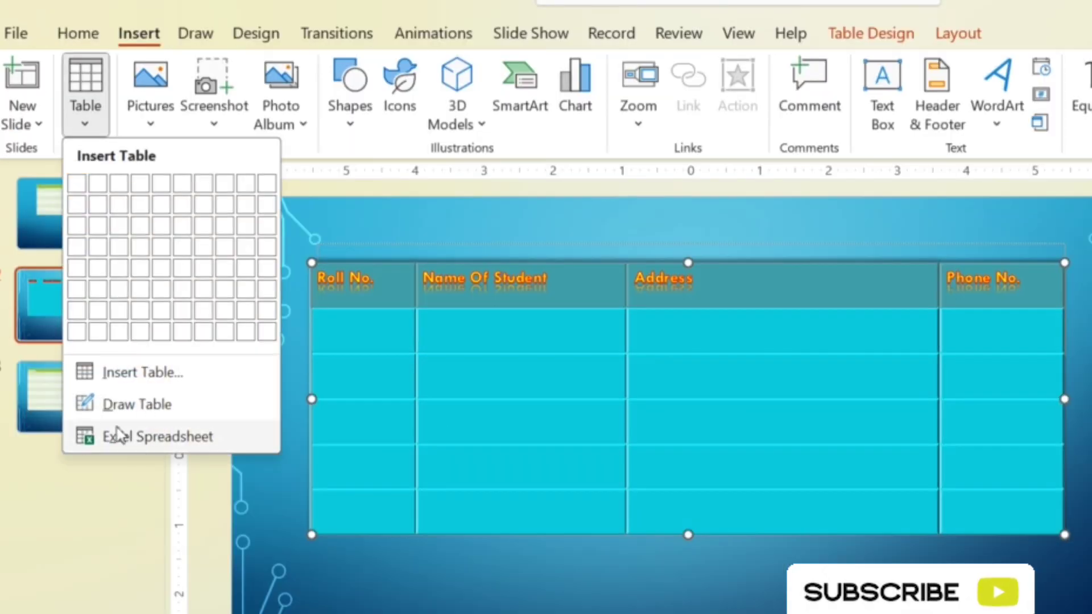
pyautogui.click(143, 412)
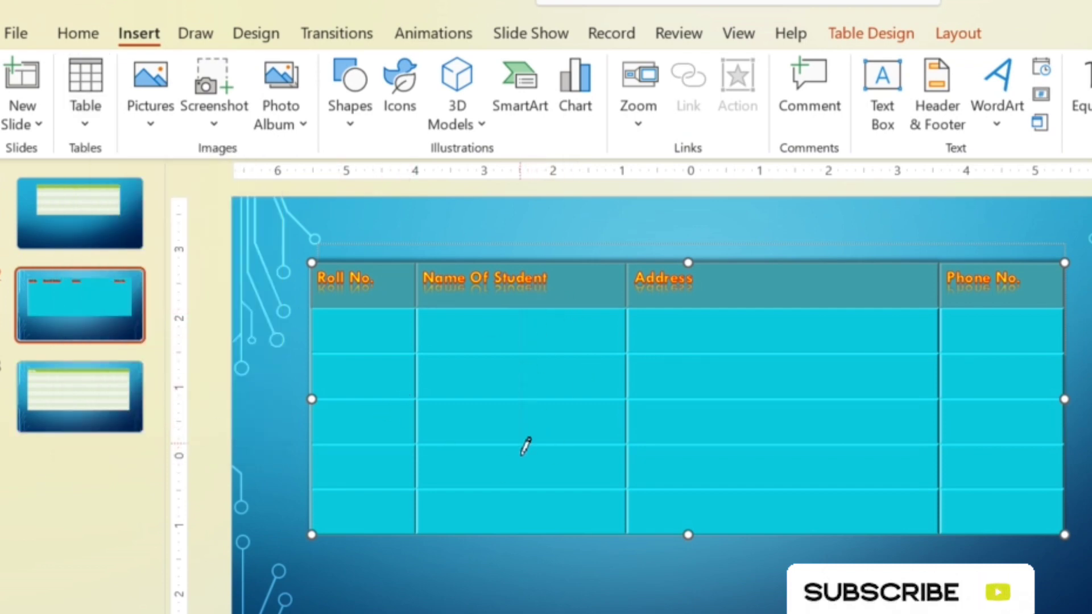
pyautogui.moveTo(521, 515); pyautogui.dragTo(521, 310)
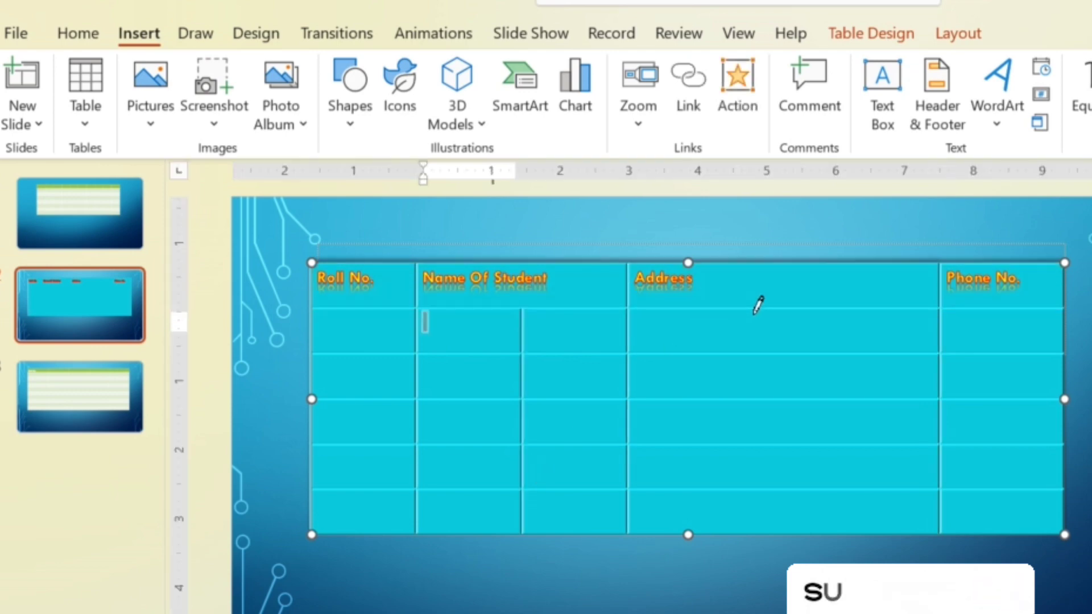
pyautogui.moveTo(760, 307); pyautogui.dragTo(769, 525)
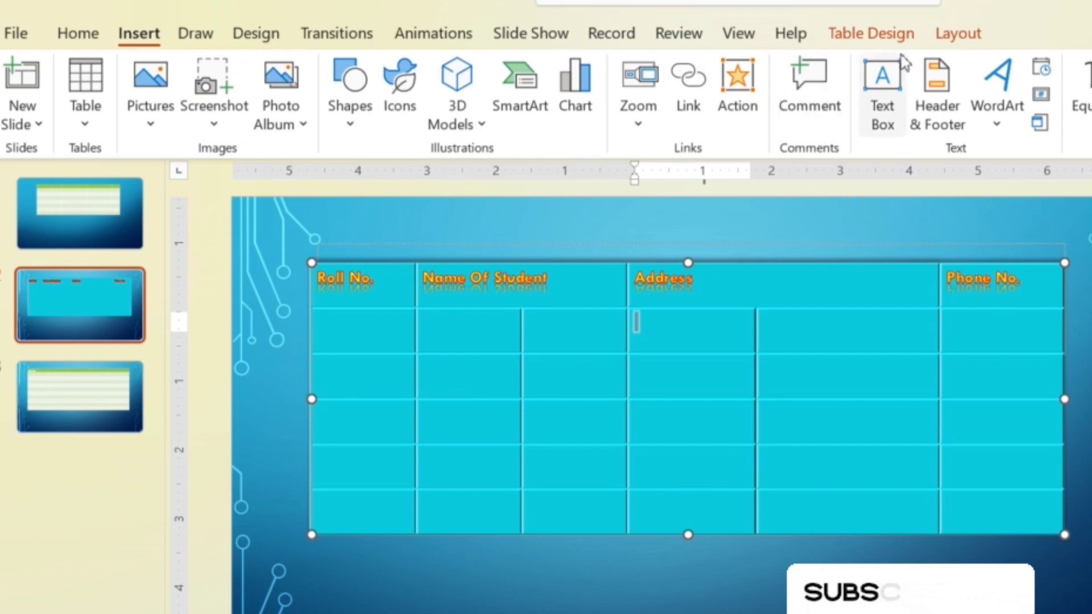
# - Draw a vertical divider through the Phone No. column's body cells using a dotted, 2¼ pt, standard red pen
pyautogui.click(896, 33)
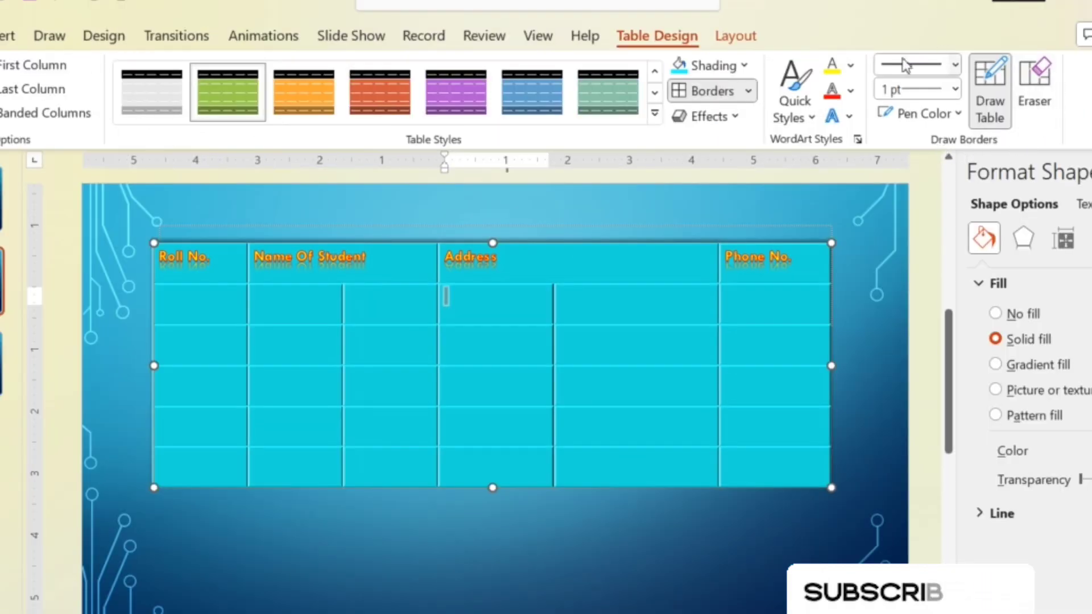
pyautogui.click(956, 66)
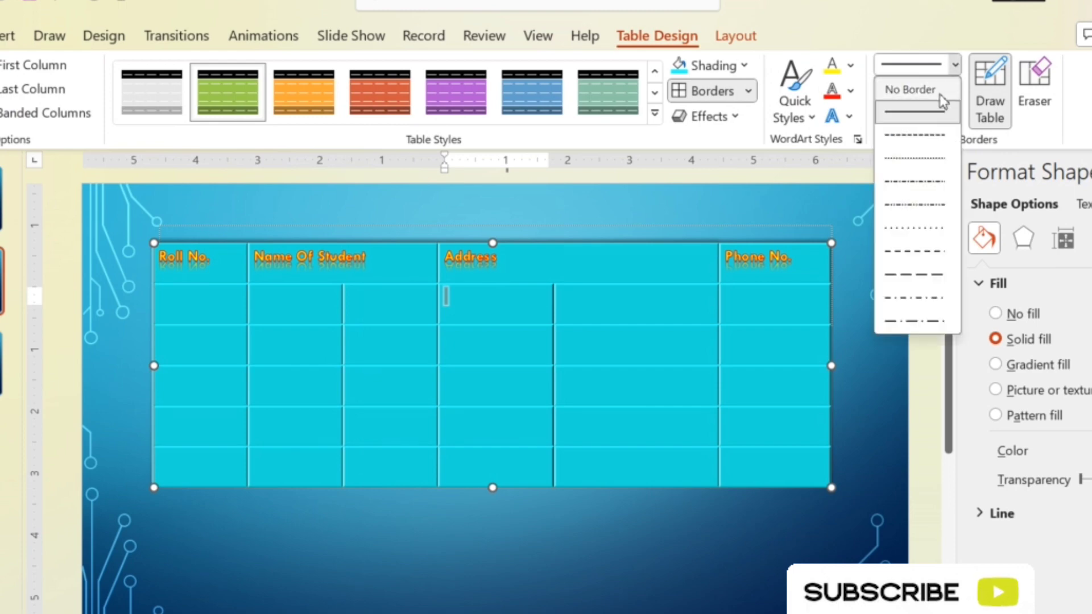
pyautogui.click(907, 165)
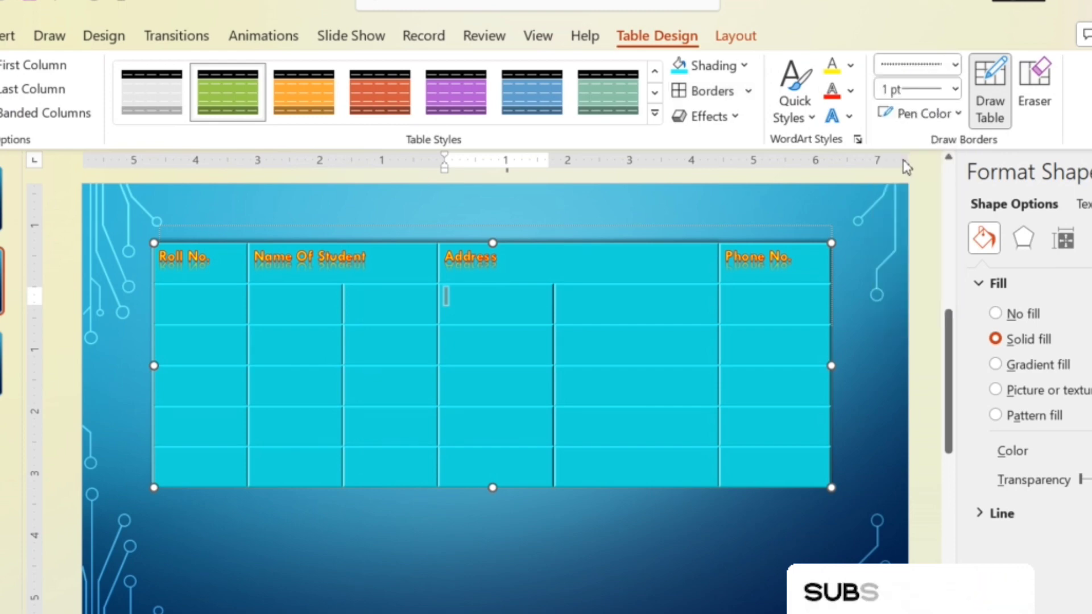
pyautogui.click(956, 90)
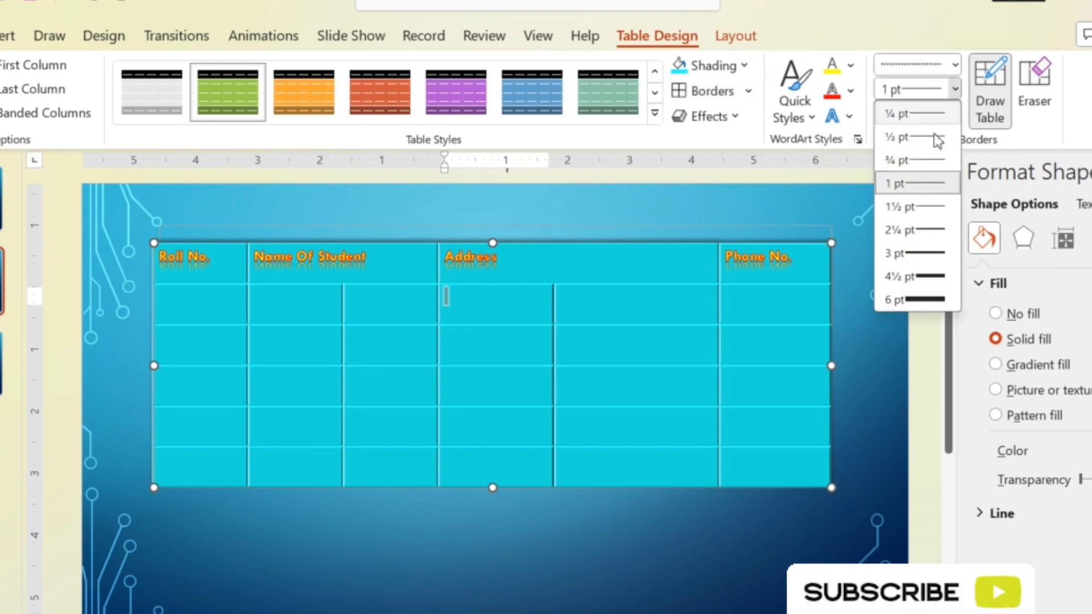
pyautogui.click(916, 231)
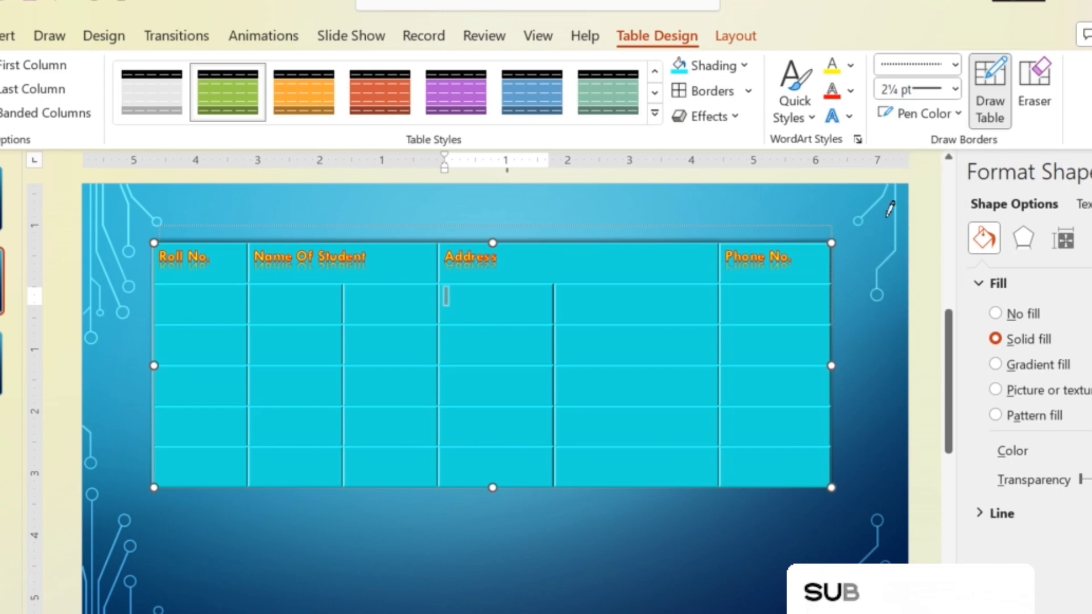
pyautogui.click(958, 115)
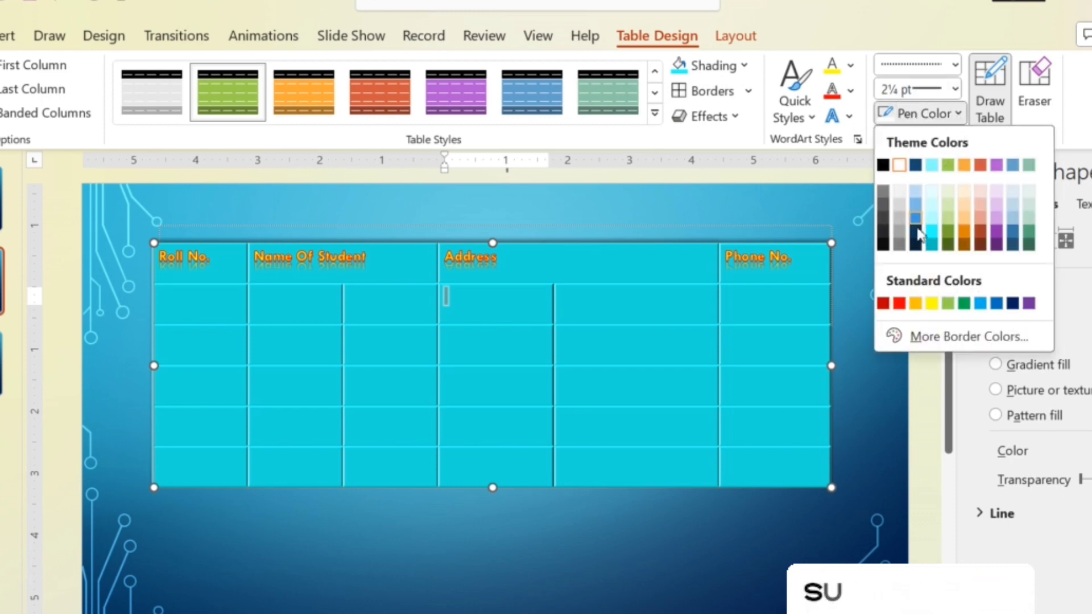
pyautogui.click(896, 304)
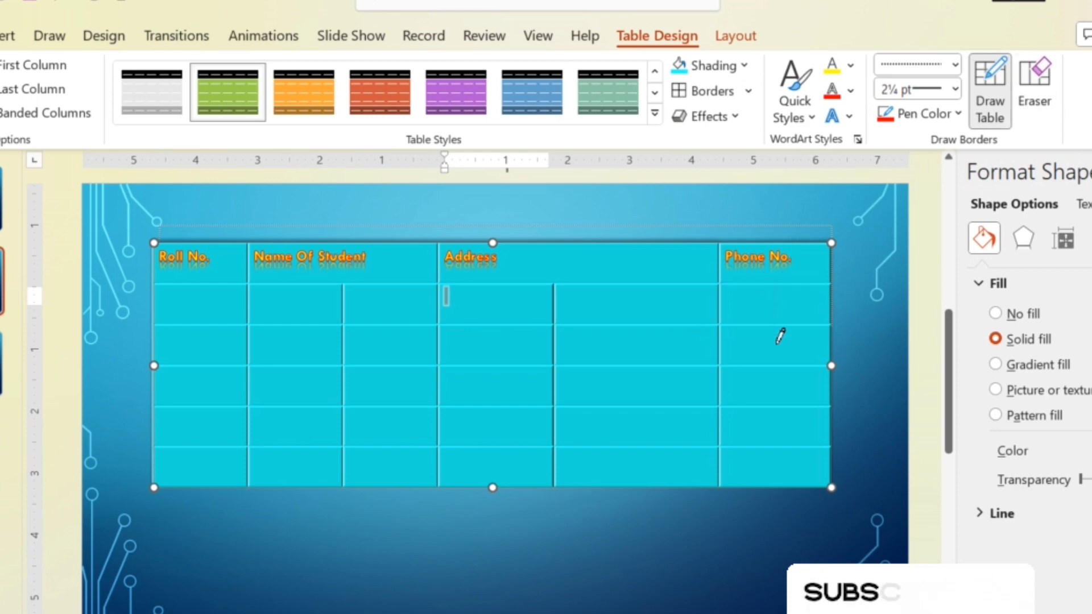
pyautogui.moveTo(775, 483); pyautogui.dragTo(775, 286)
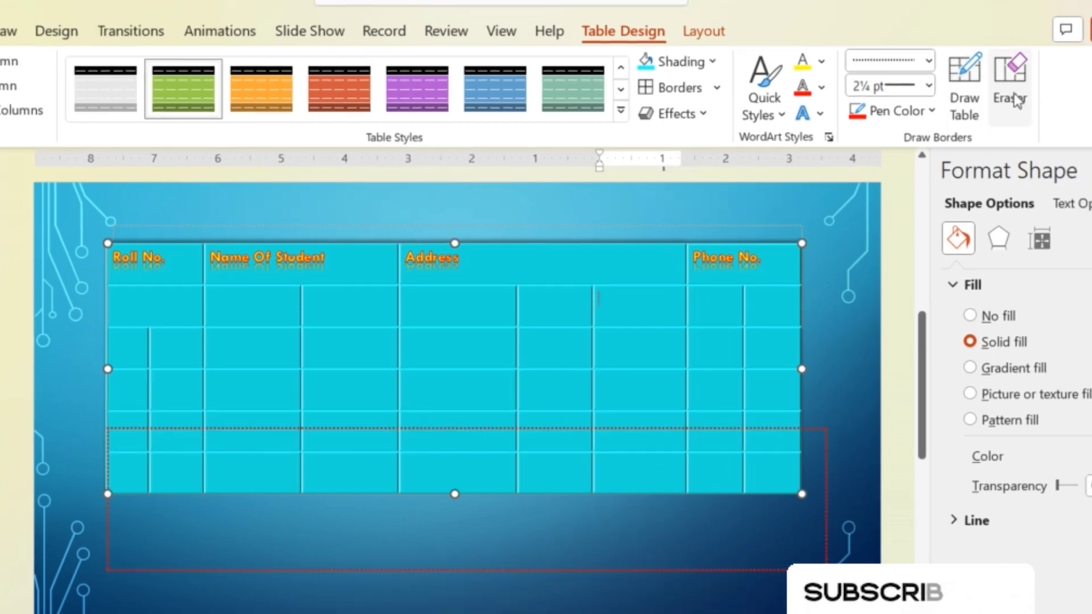
# - Erase the dividing line segments in the first three body rows of the Phone No. column
pyautogui.click(1017, 98)
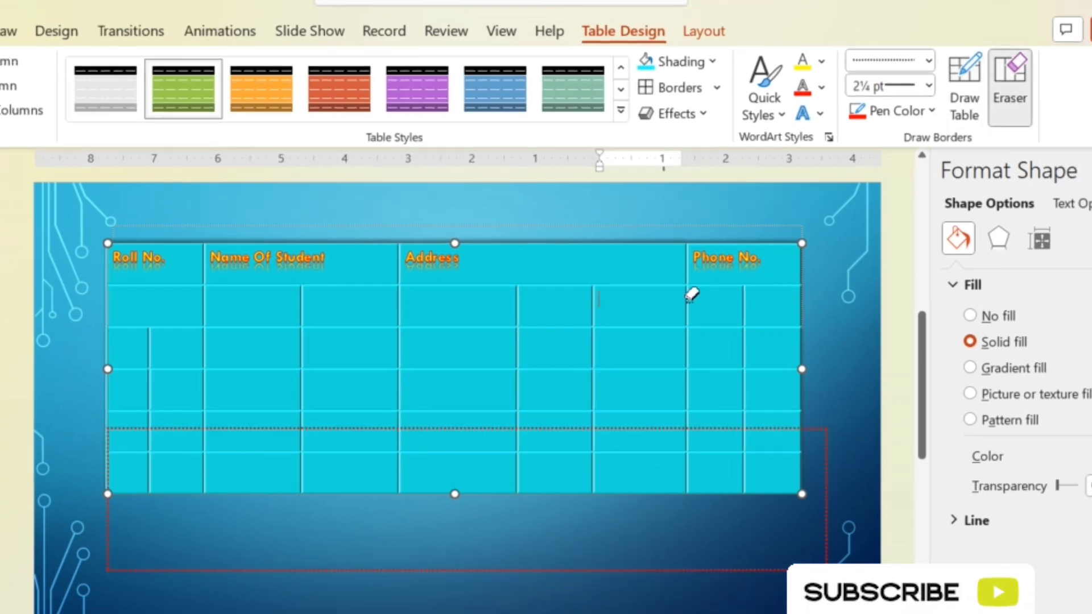
pyautogui.click(747, 297)
pyautogui.click(748, 348)
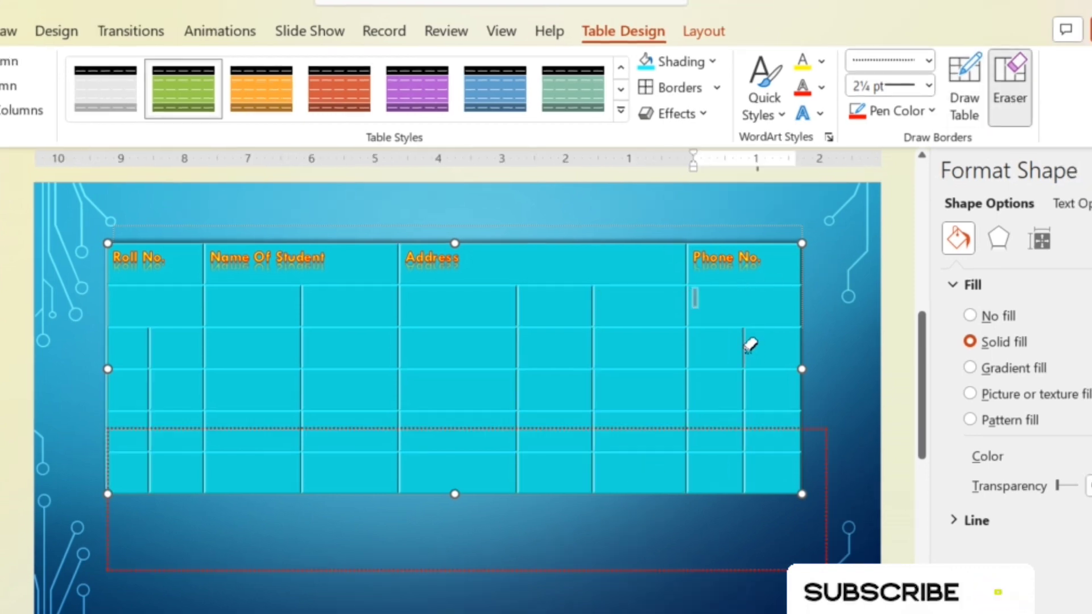
pyautogui.click(744, 389)
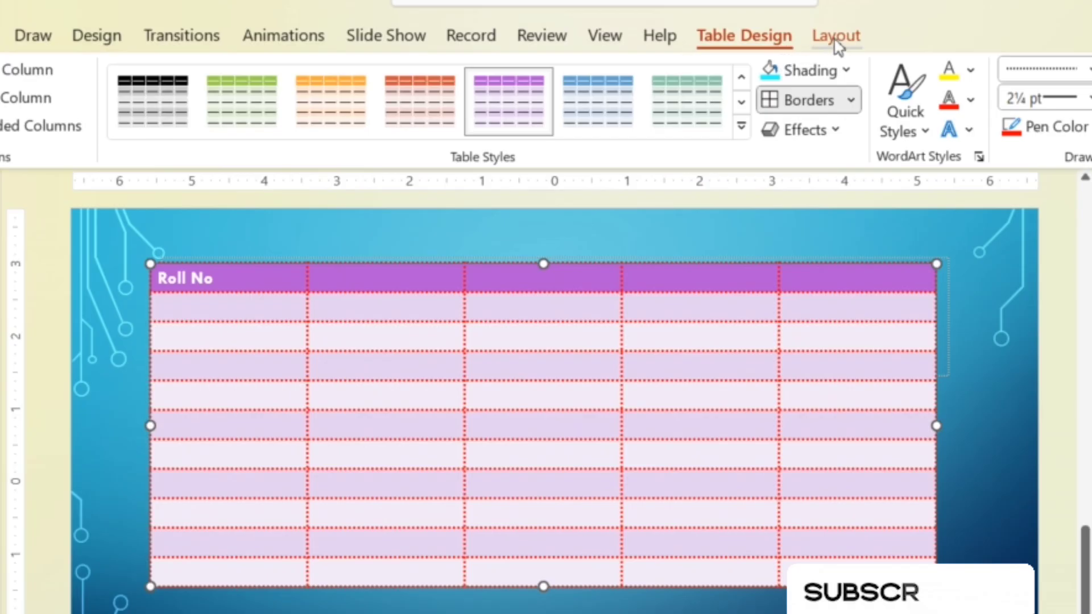
# - Select the entire Roll No column of the table on slide 3
pyautogui.click(836, 37)
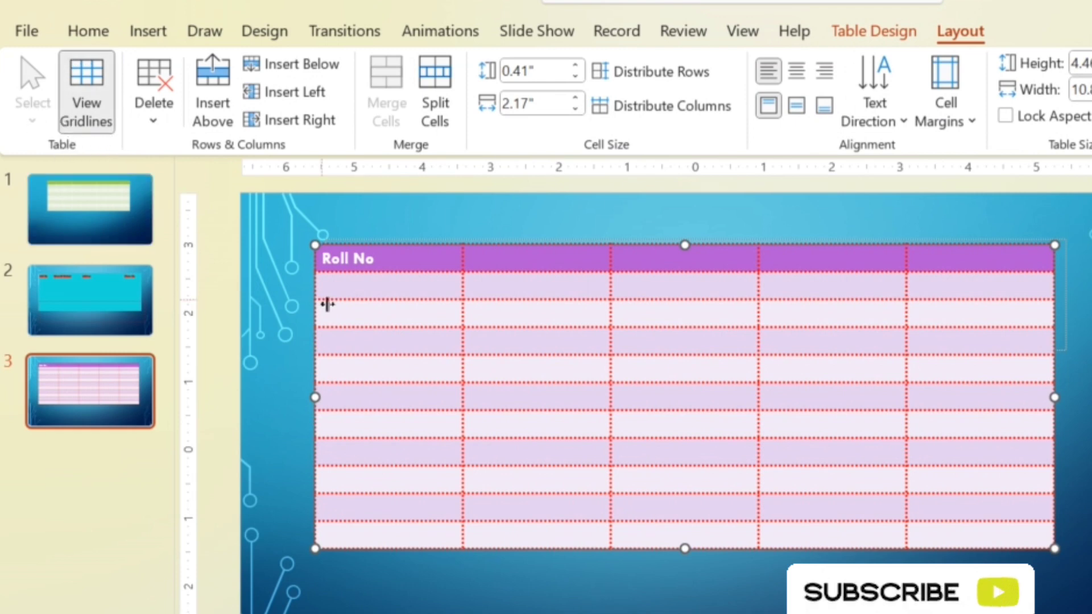
pyautogui.click(364, 295)
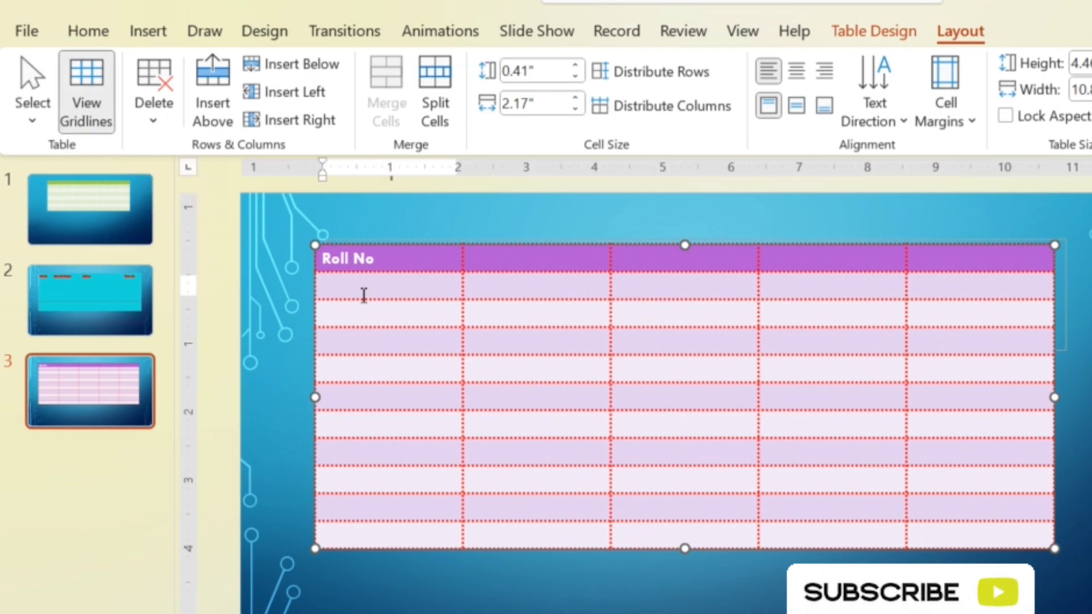
pyautogui.click(33, 113)
pyautogui.click(86, 184)
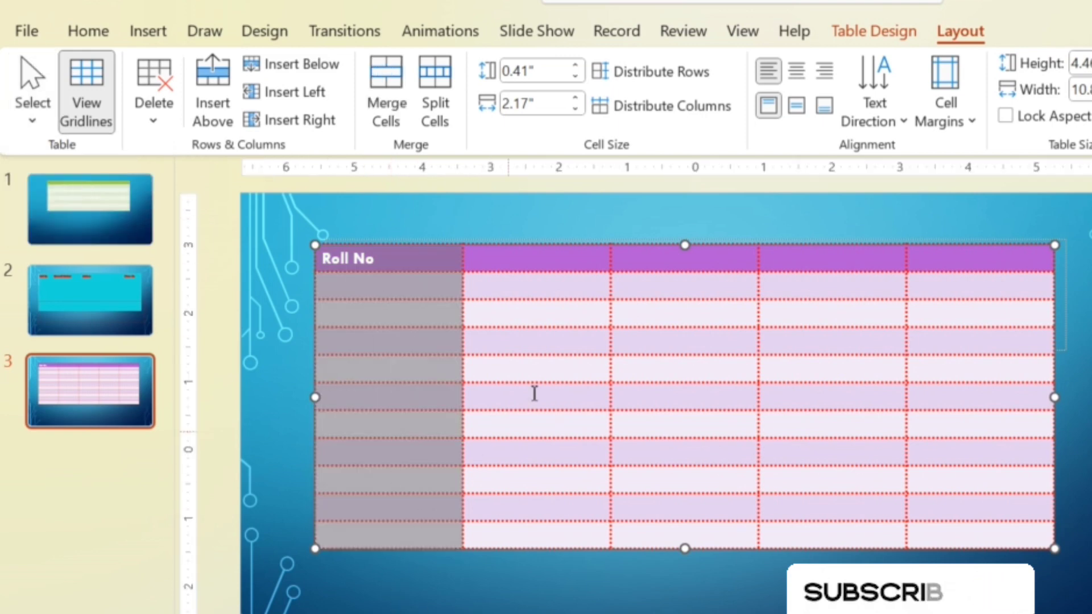
# - Select the table's fourth row, followed by the whole table
pyautogui.click(533, 349)
pyautogui.click(32, 117)
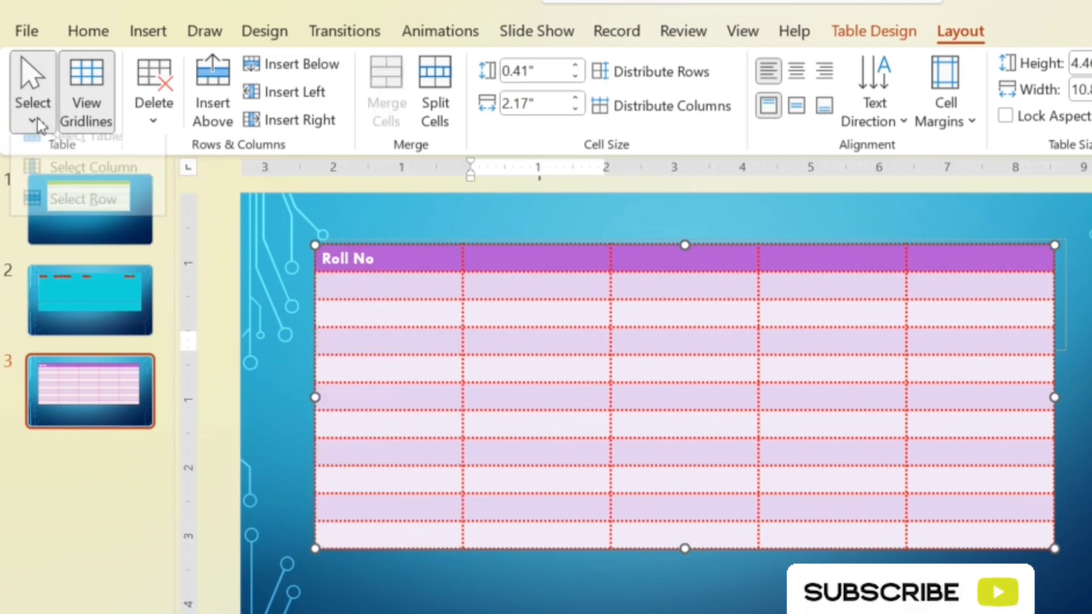
pyautogui.click(83, 216)
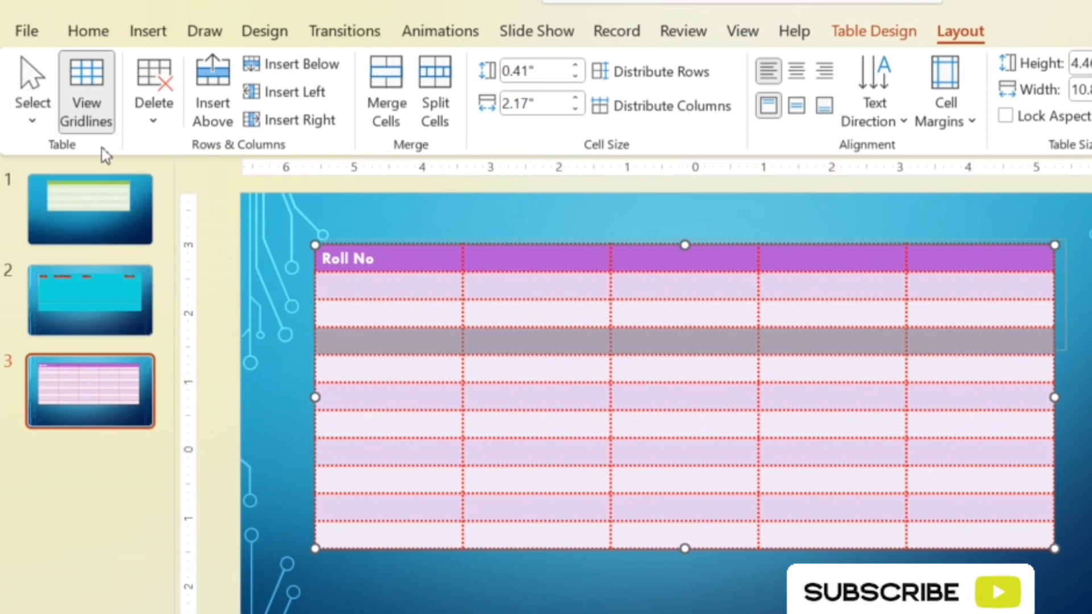
pyautogui.click(33, 116)
pyautogui.click(104, 155)
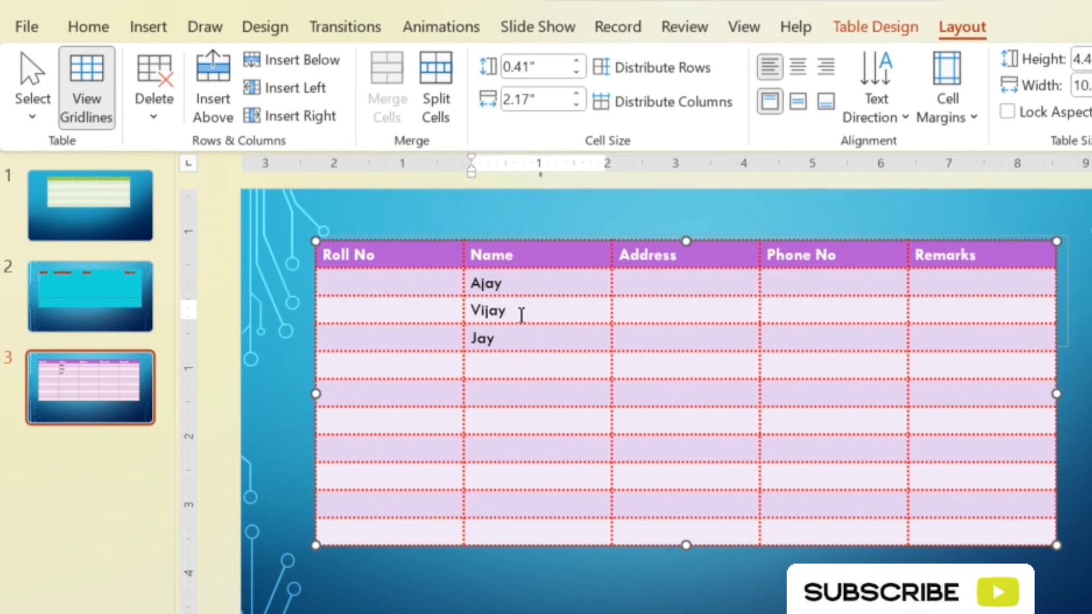
# - Delete the second student's row from the table on slide 3
pyautogui.click(154, 85)
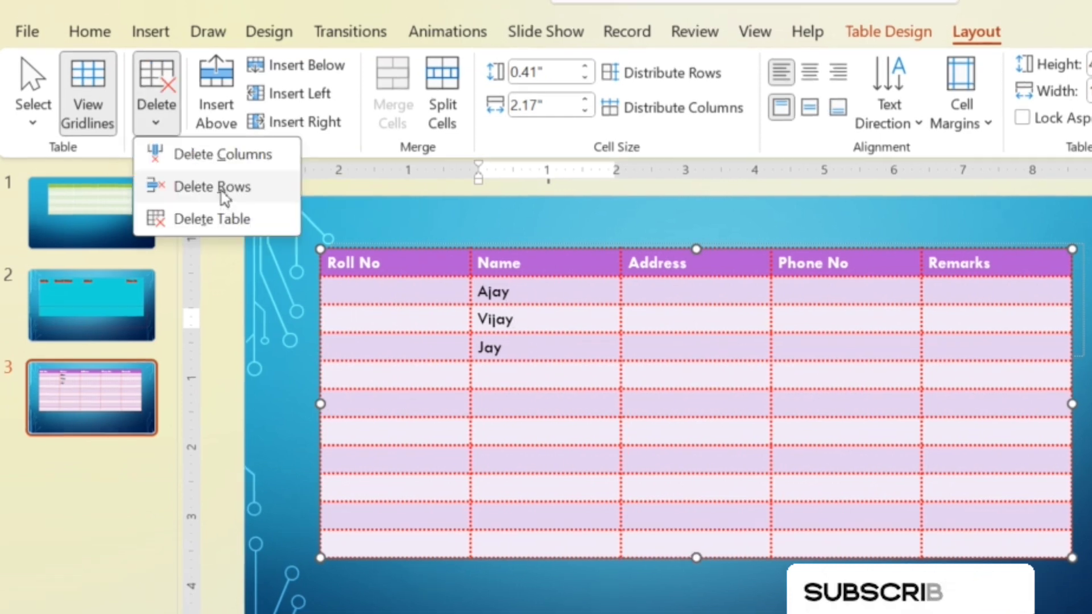
pyautogui.click(219, 191)
pyautogui.click(505, 319)
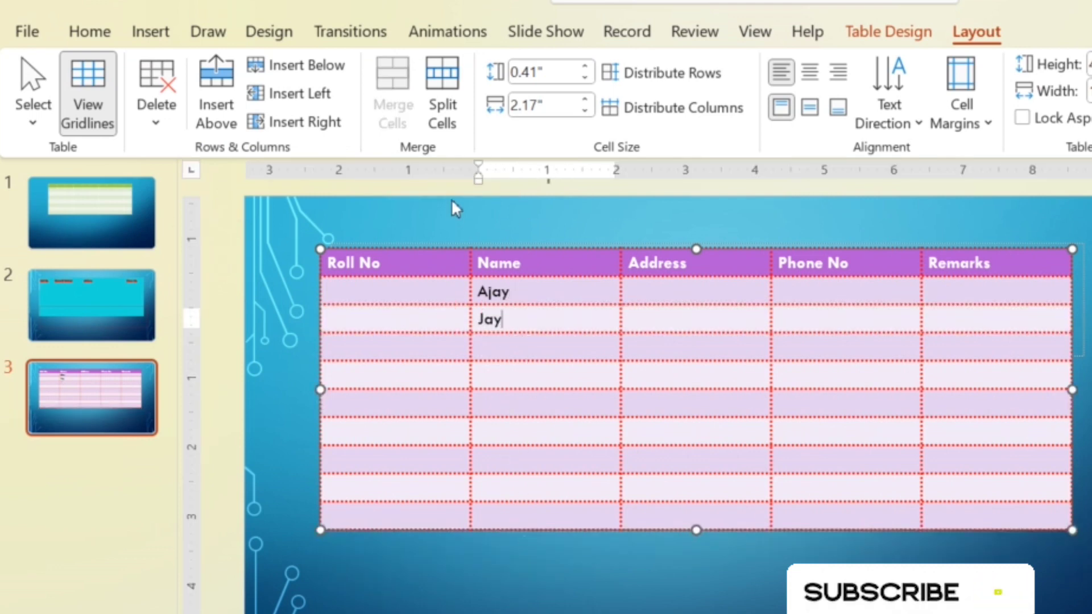
# - Try deleting the Name column and the whole table, and undo the table deletion
pyautogui.click(155, 117)
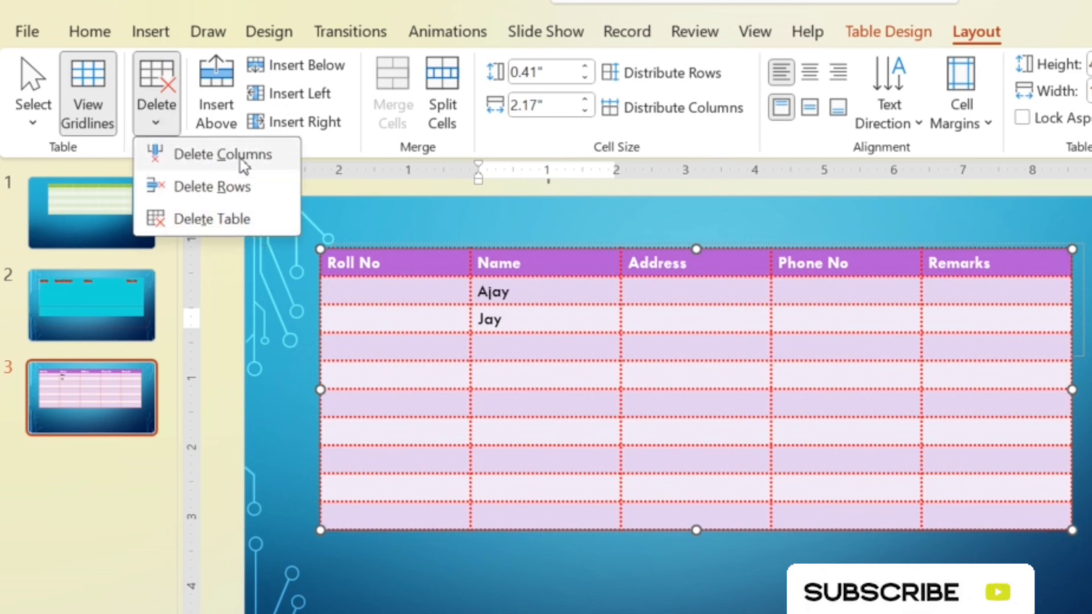
pyautogui.click(243, 166)
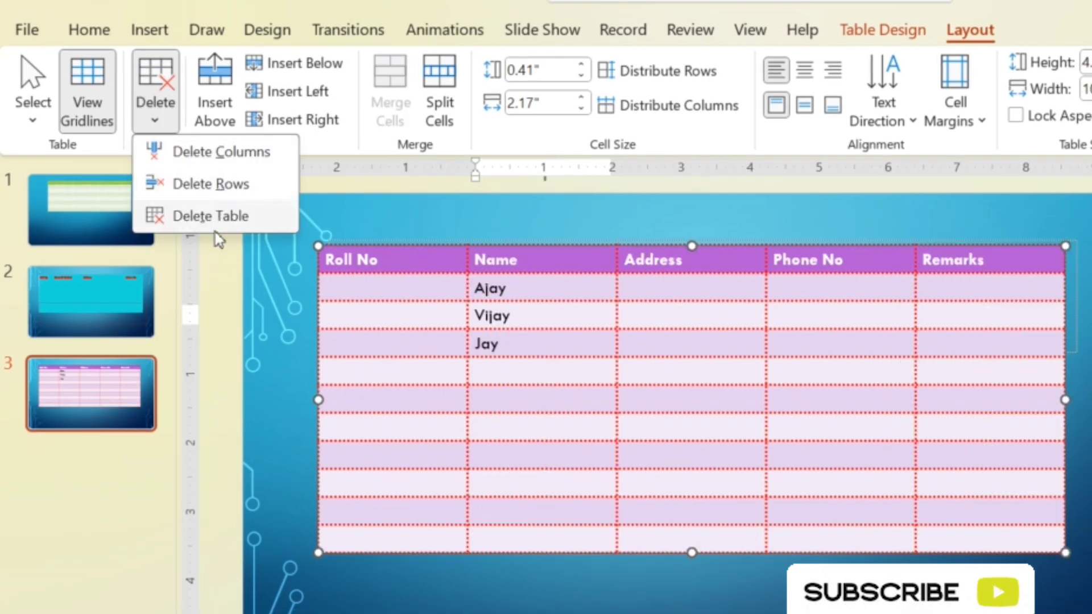
pyautogui.click(208, 217)
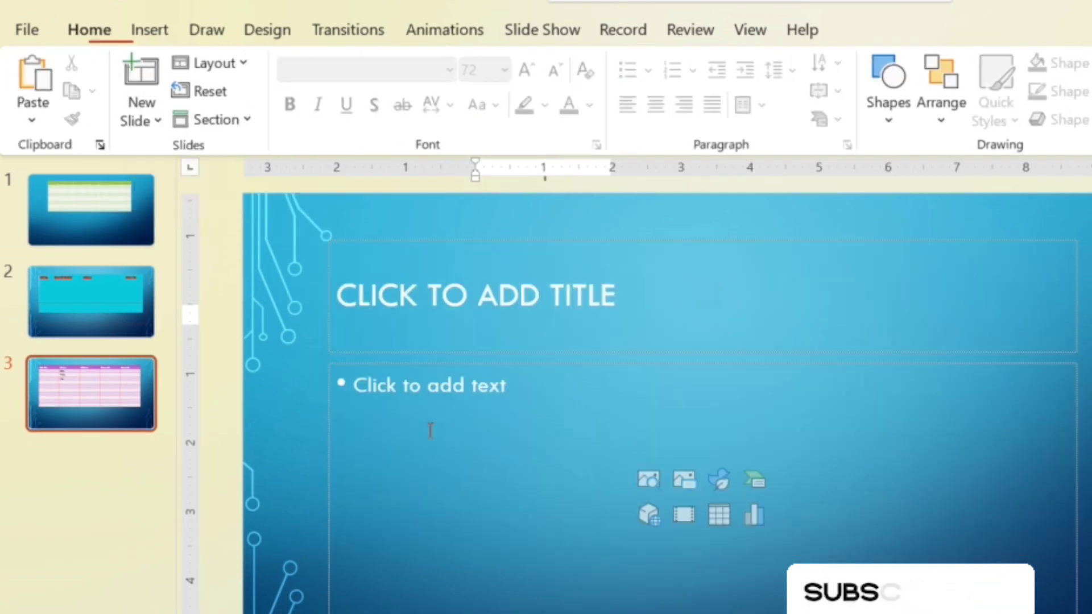
pyautogui.hotkey('ctrl', 'z')
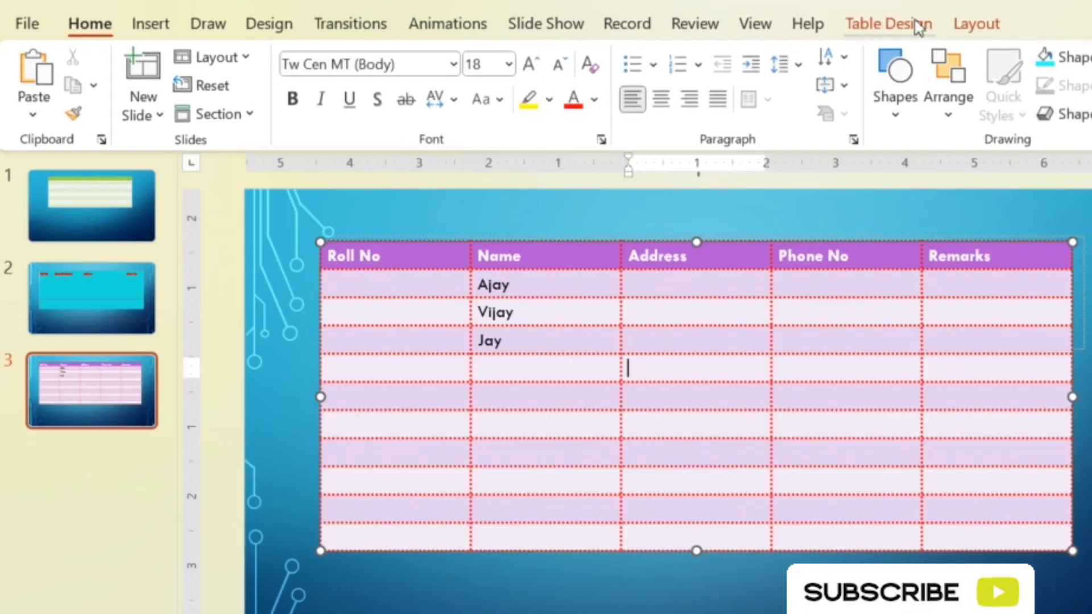
# - Try a blank column to the left of the Name column, undo it, and insert a blank column to its right
pyautogui.click(991, 24)
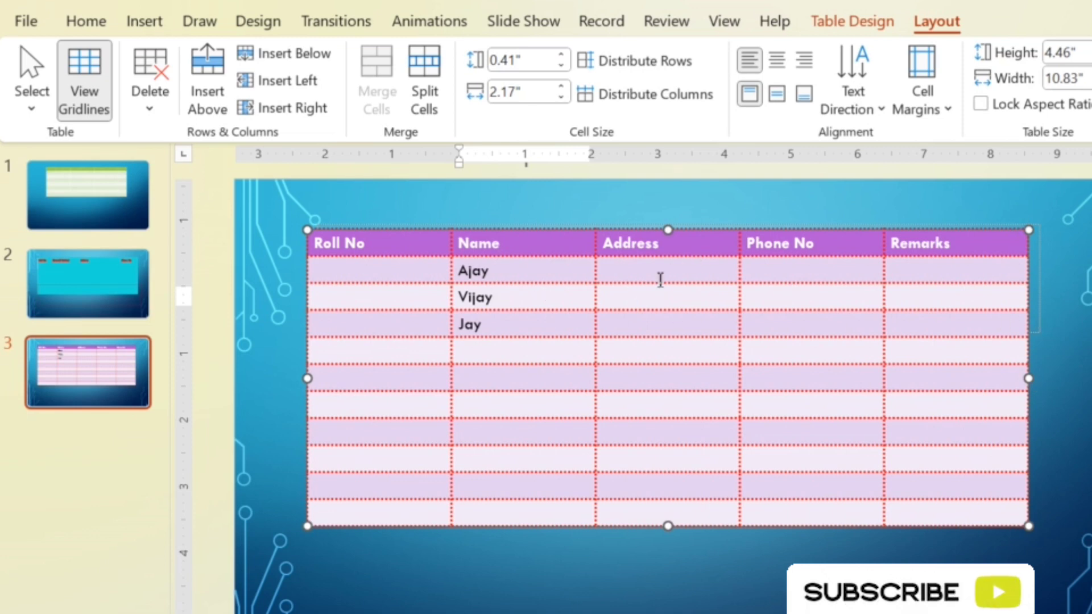
pyautogui.click(522, 267)
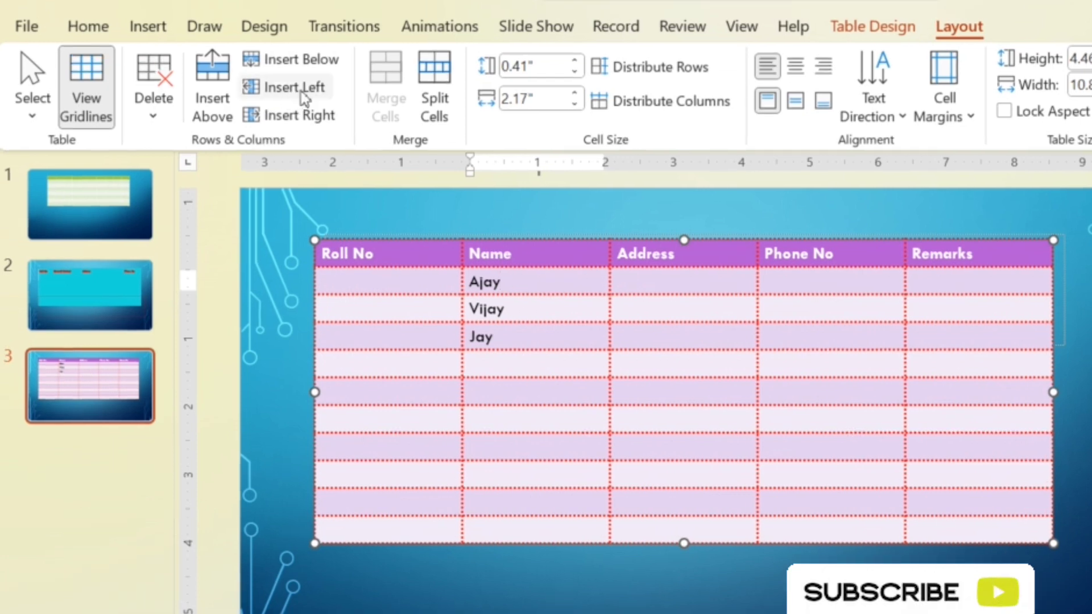
pyautogui.click(302, 95)
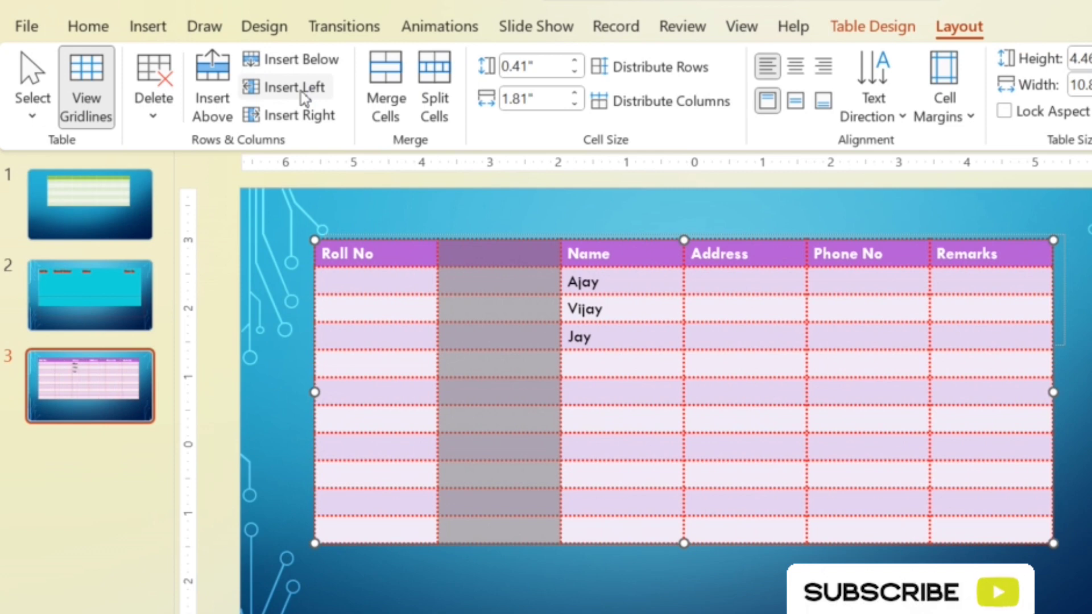
pyautogui.hotkey('ctrl', 'z')
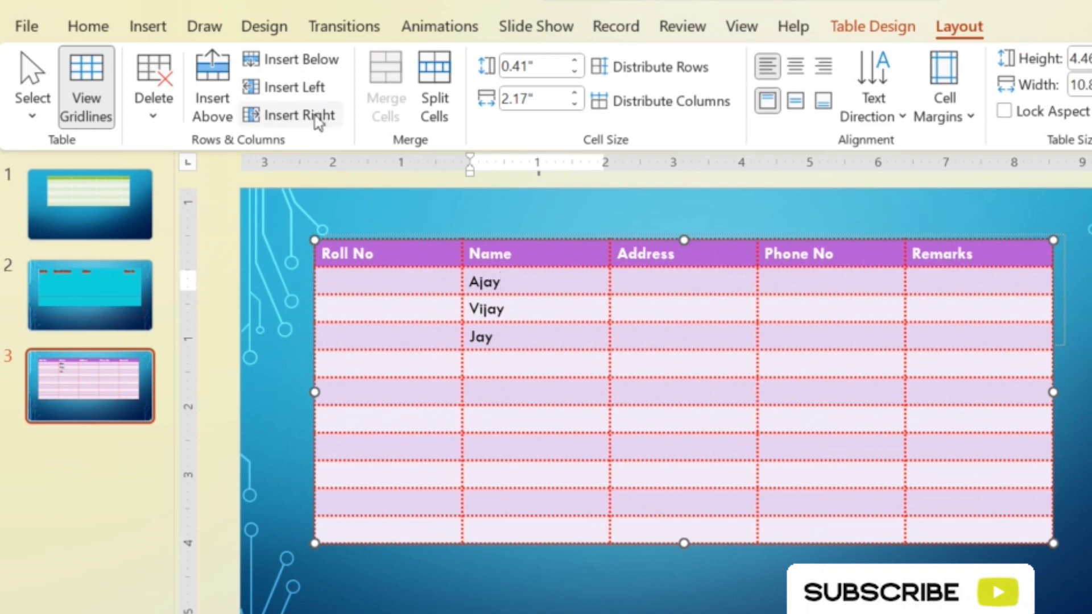
pyautogui.click(319, 116)
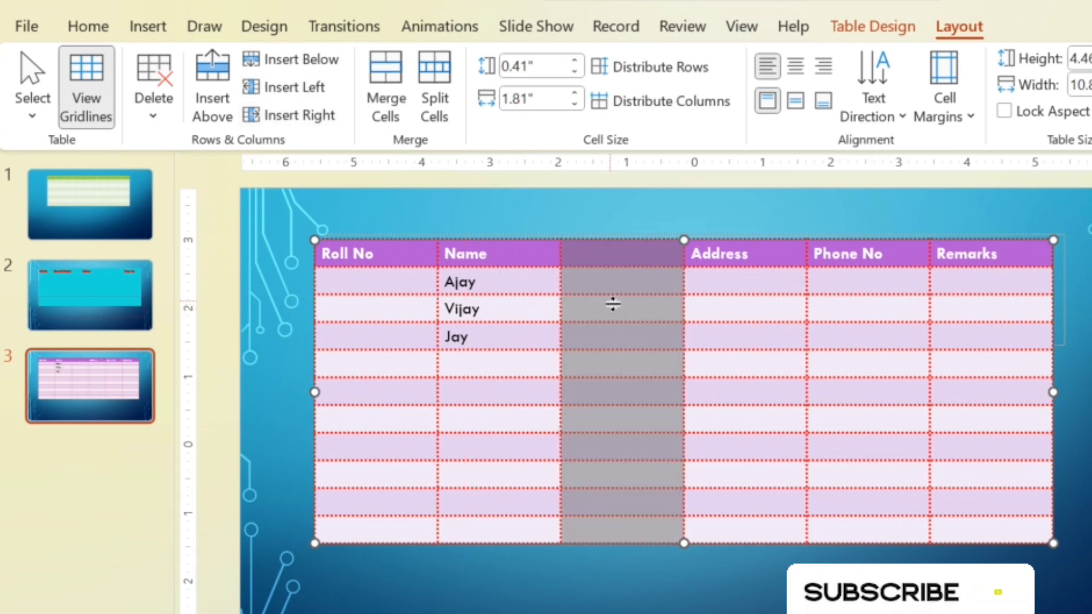
# - Insert a blank row above the first student's row and another above the header row
pyautogui.click(473, 263)
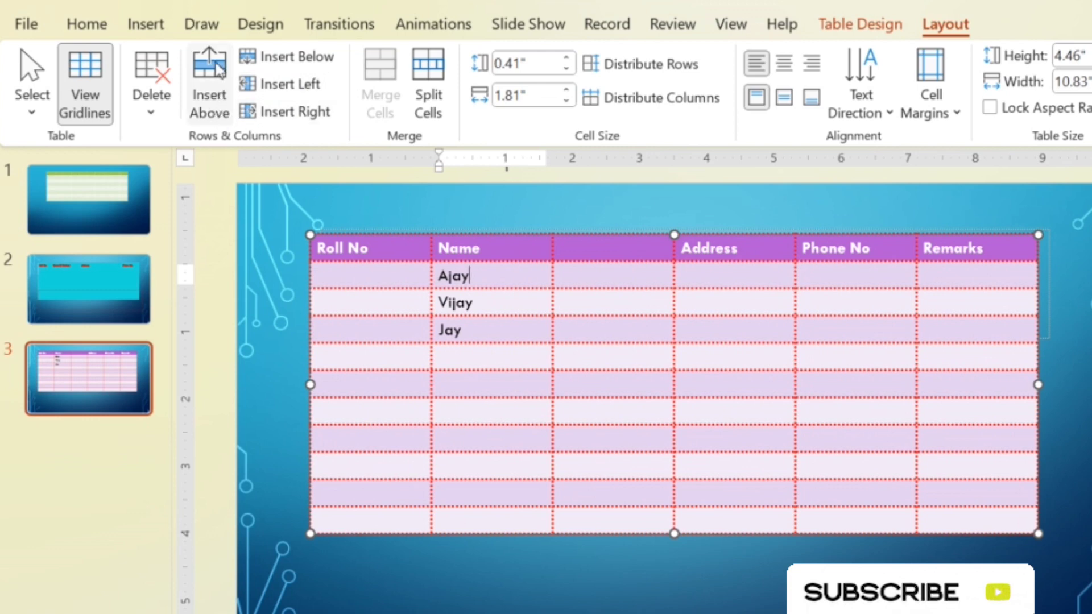
pyautogui.click(211, 80)
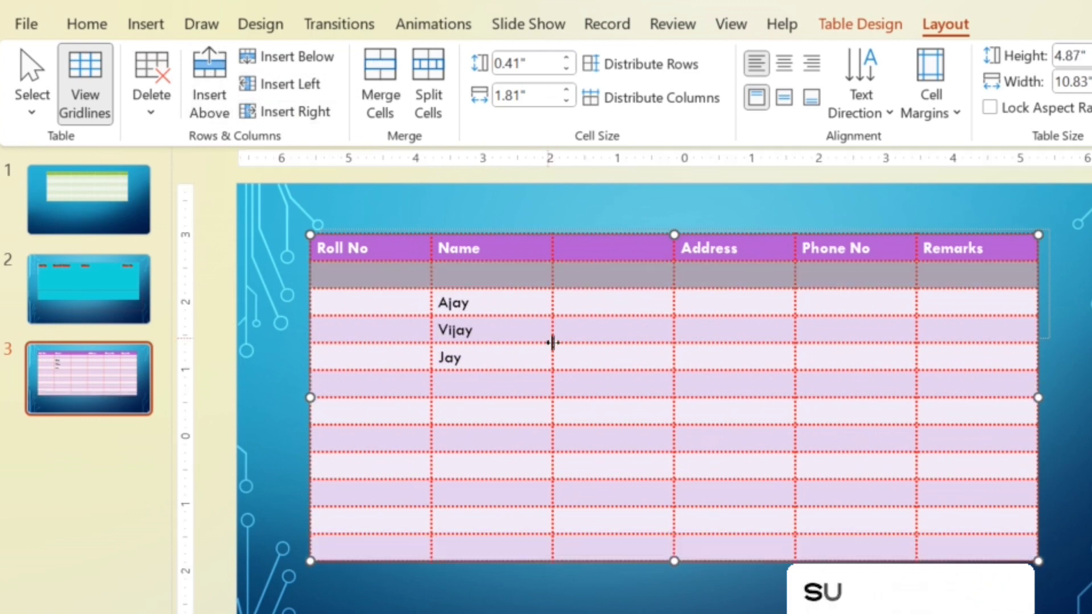
pyautogui.moveTo(339, 246); pyautogui.dragTo(931, 244)
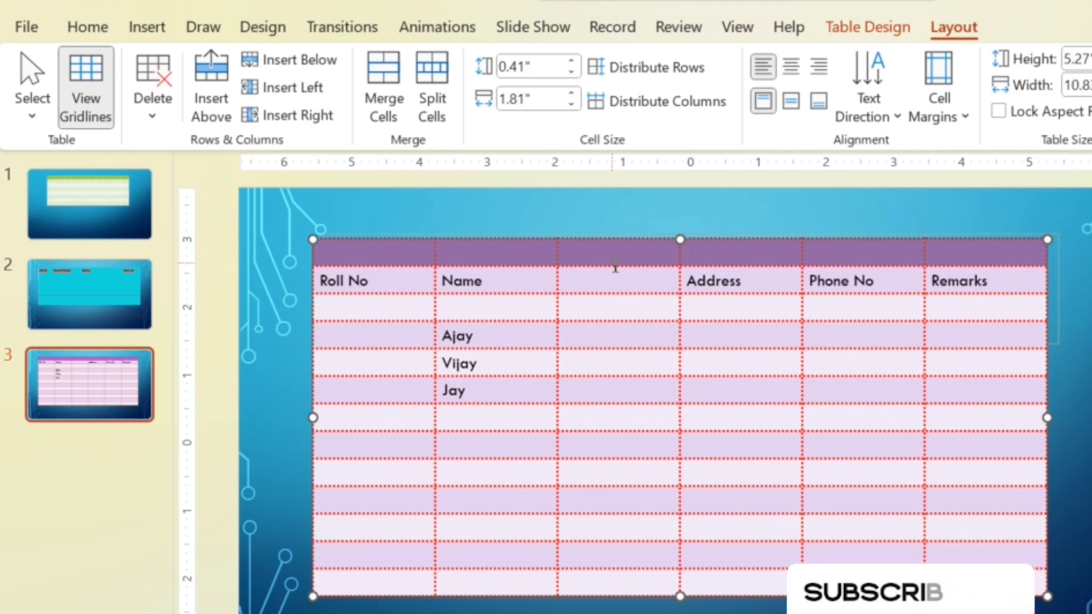
# - Merge all the cells of the table's blank top row on slide 3 into one cell
pyautogui.click(397, 249)
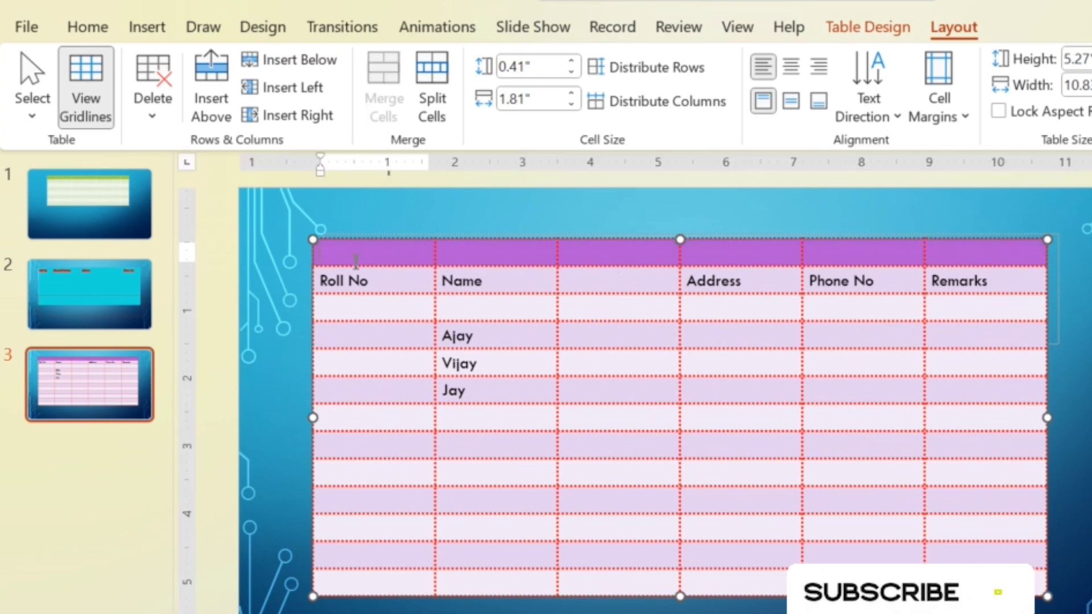
pyautogui.moveTo(426, 252); pyautogui.dragTo(1001, 250)
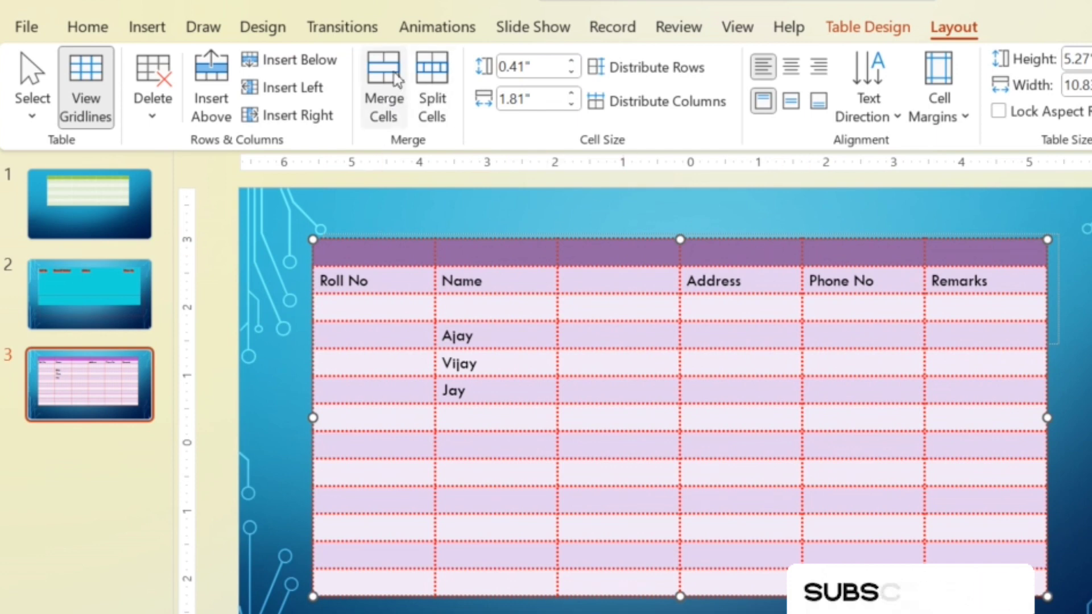
pyautogui.click(387, 101)
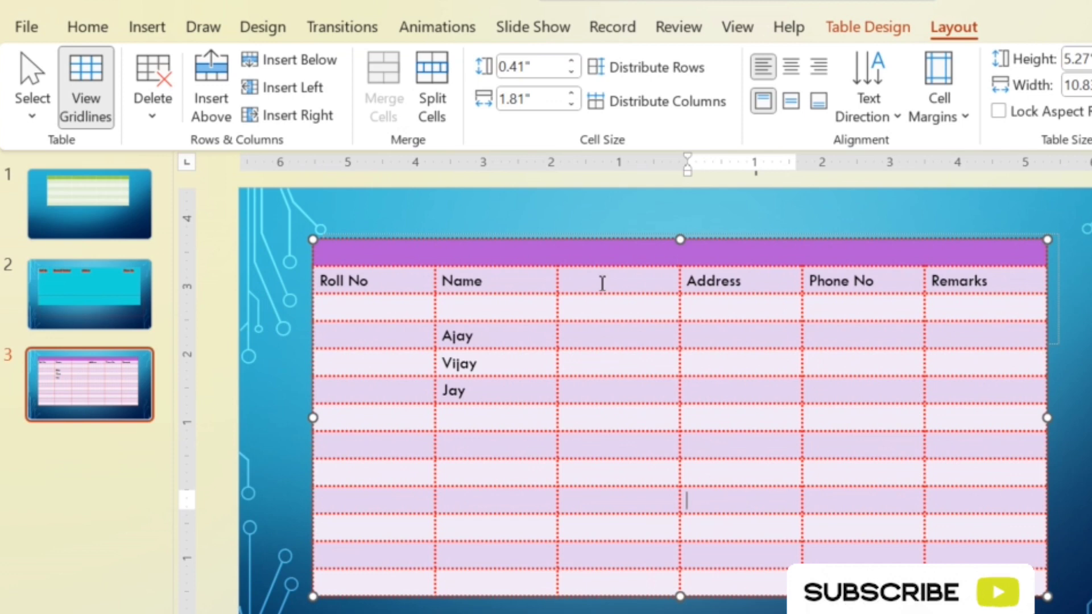
# - Split the merged top-row cell into 3 columns and 1 row
pyautogui.click(619, 253)
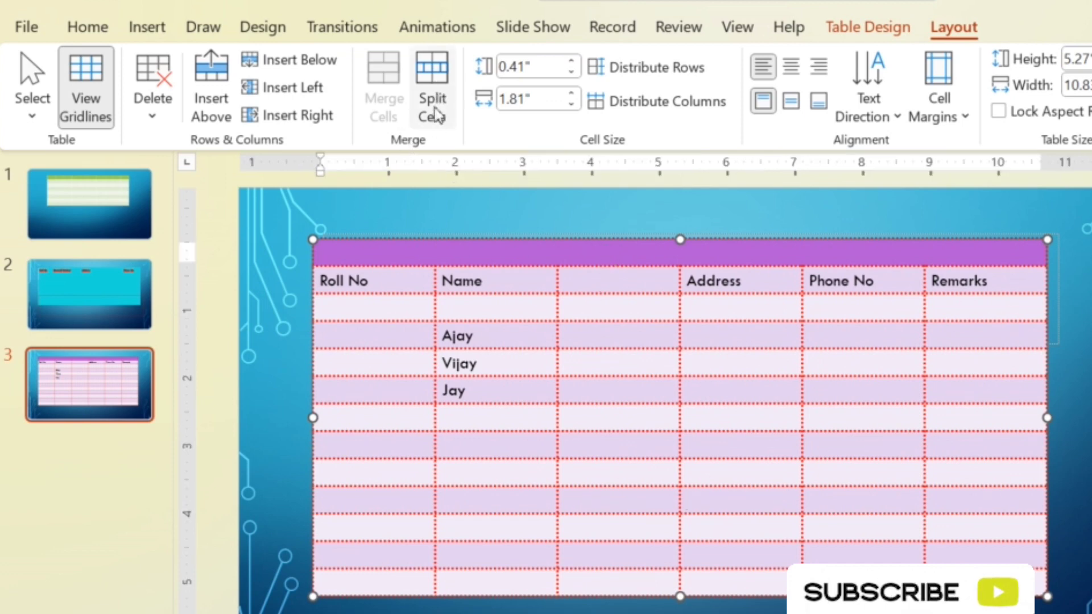
pyautogui.click(439, 91)
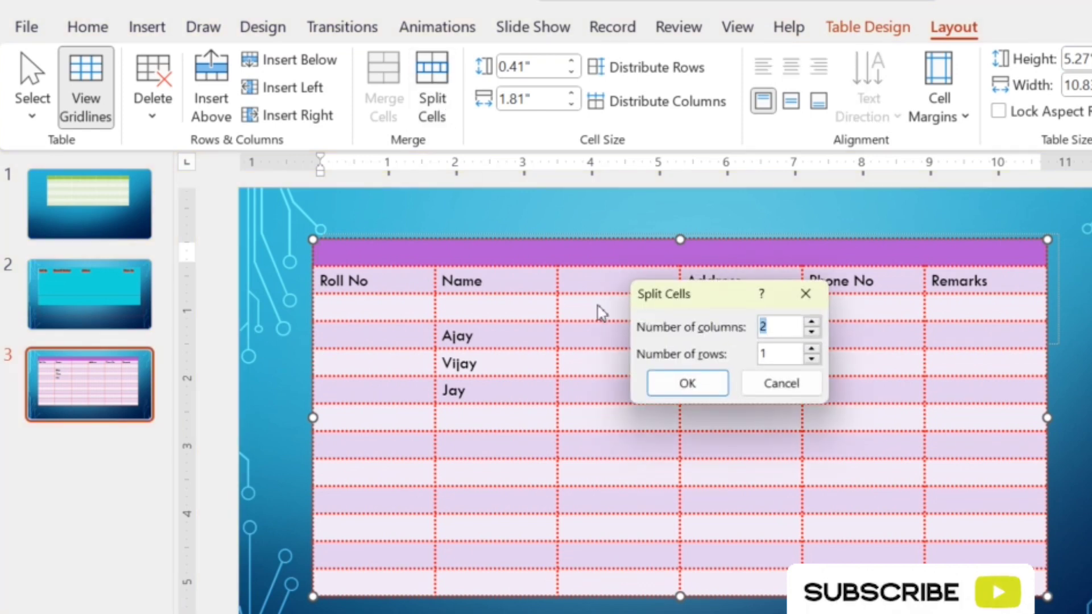
pyautogui.write('3')
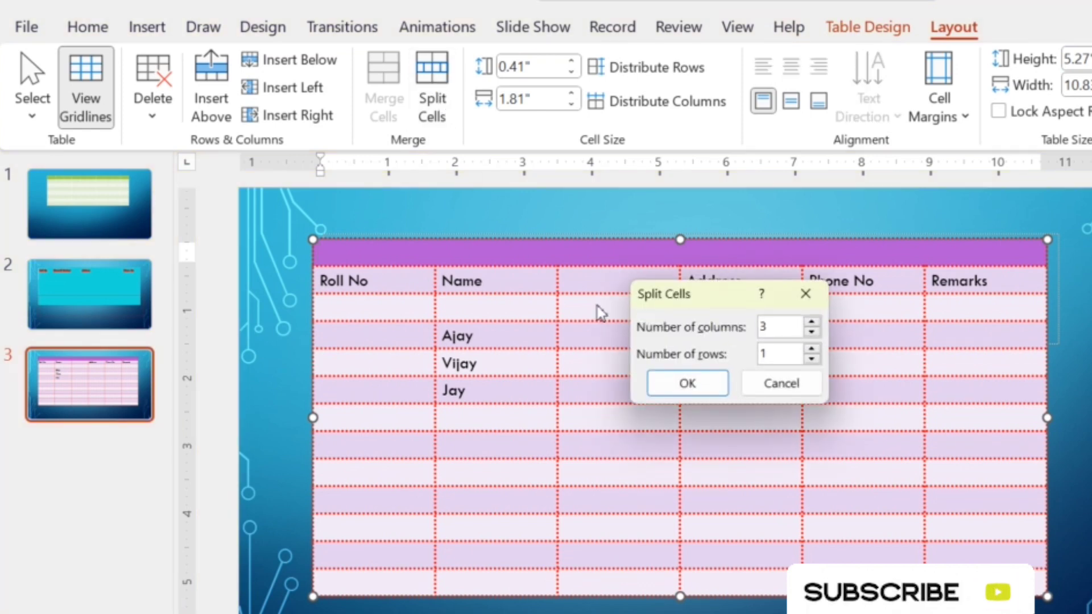
pyautogui.click(704, 384)
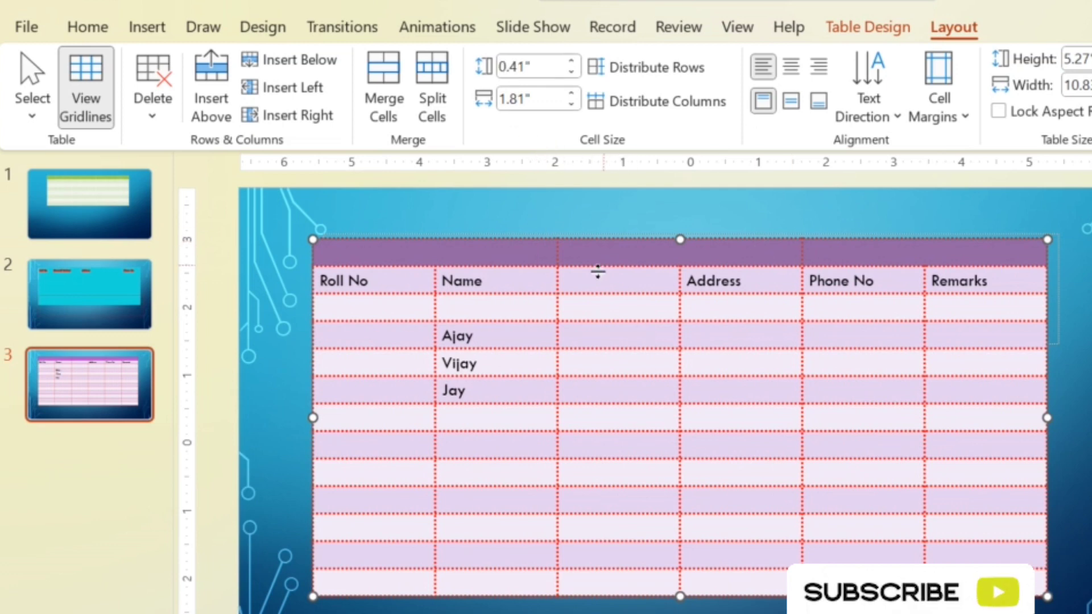
pyautogui.click(562, 345)
# - Try increasing the top row's height to 1.1", and set it to 0.6"
pyautogui.click(476, 263)
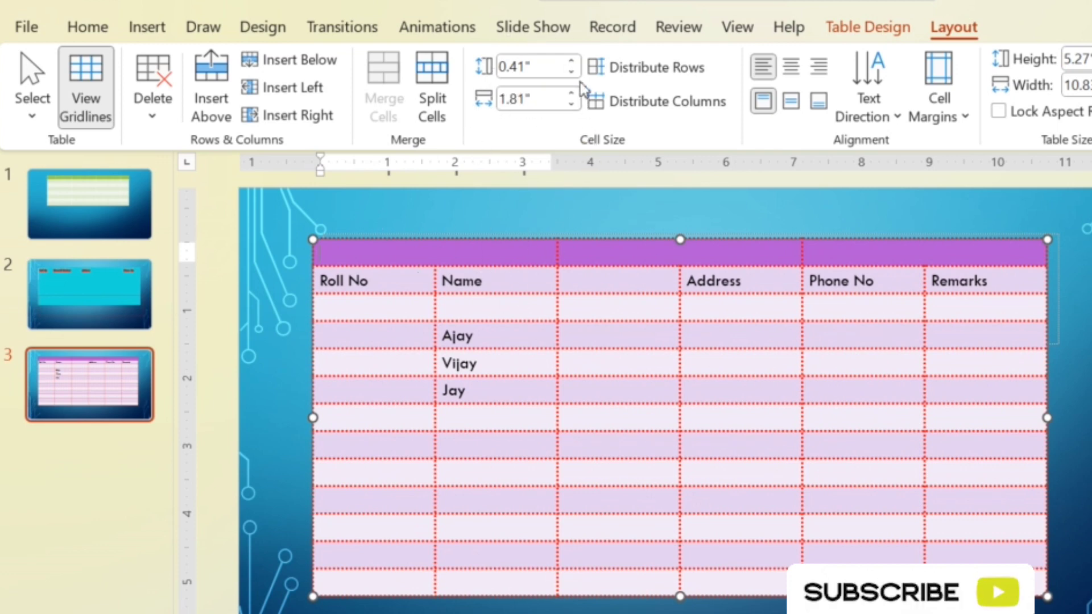
pyautogui.click(574, 61)
pyautogui.click(574, 61)
pyautogui.click(574, 61)
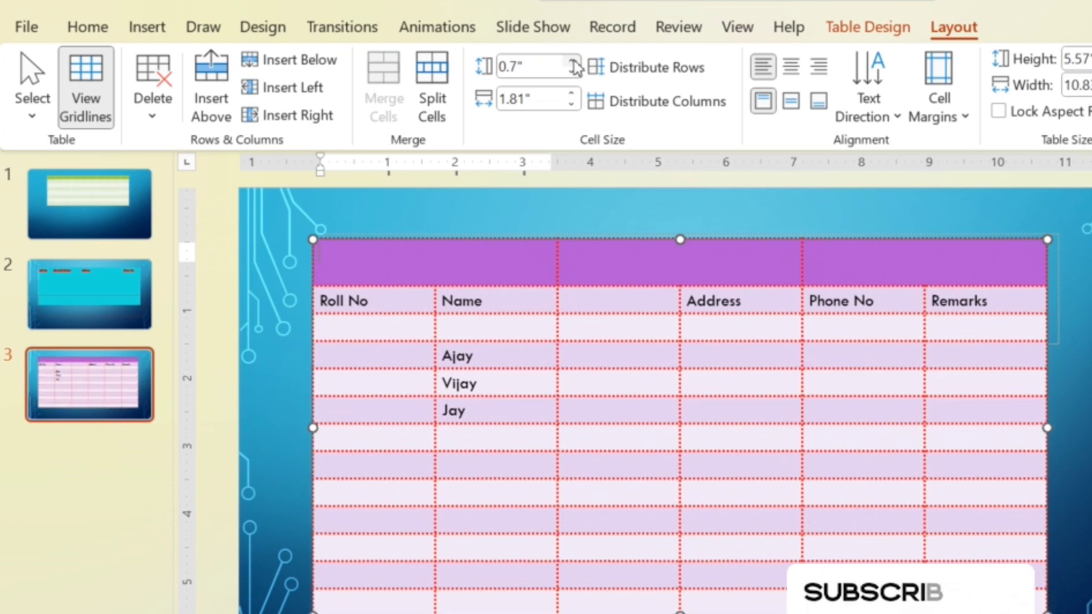
pyautogui.click(574, 63)
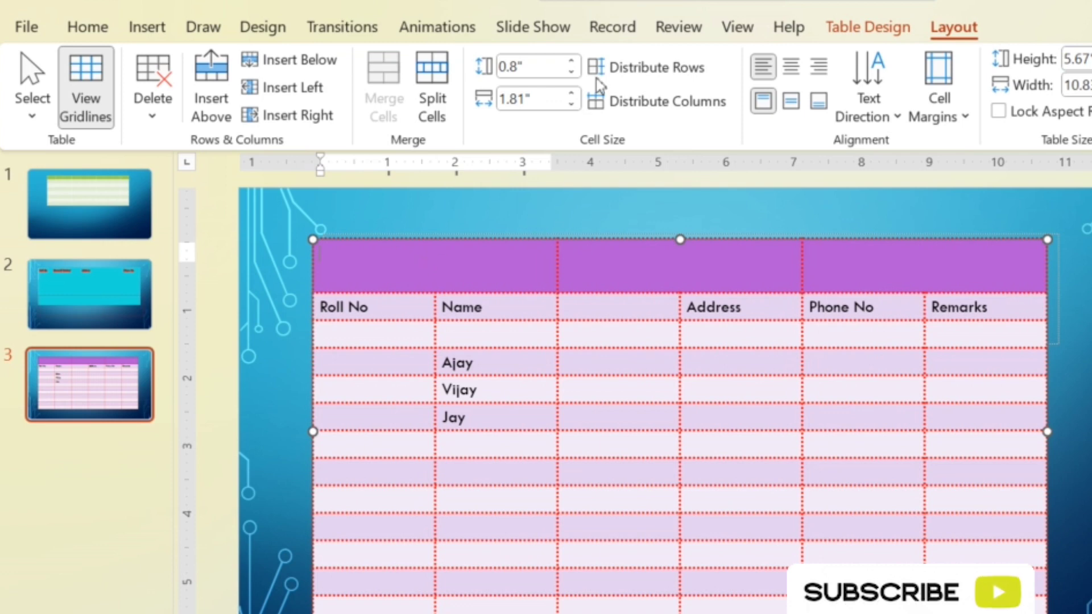
pyautogui.click(572, 62)
pyautogui.click(572, 62)
pyautogui.click(572, 62)
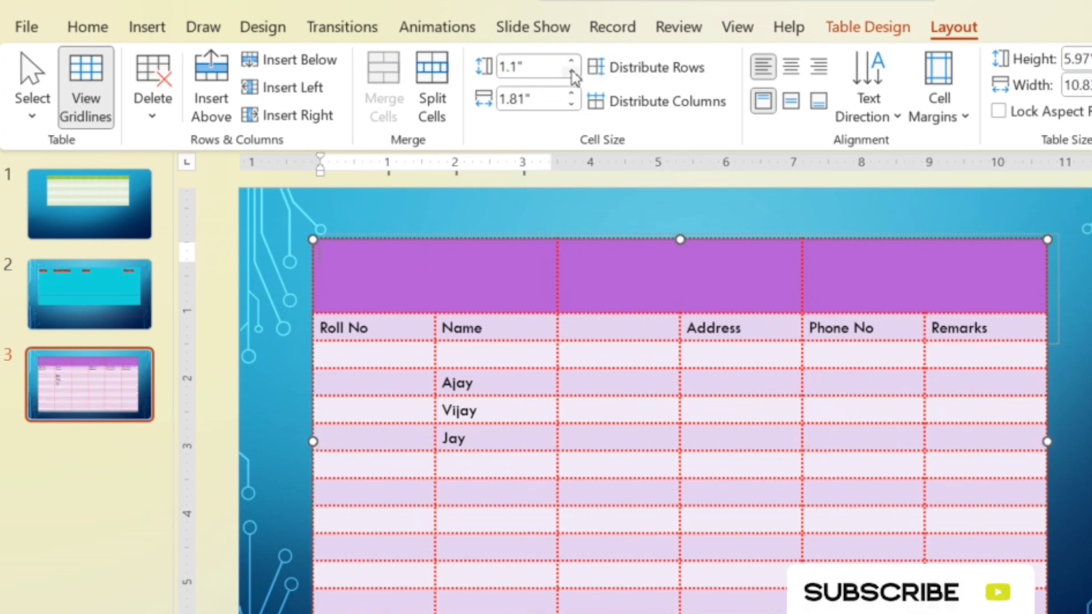
pyautogui.click(571, 73)
pyautogui.click(571, 72)
pyautogui.click(571, 73)
pyautogui.click(571, 73)
pyautogui.click(571, 72)
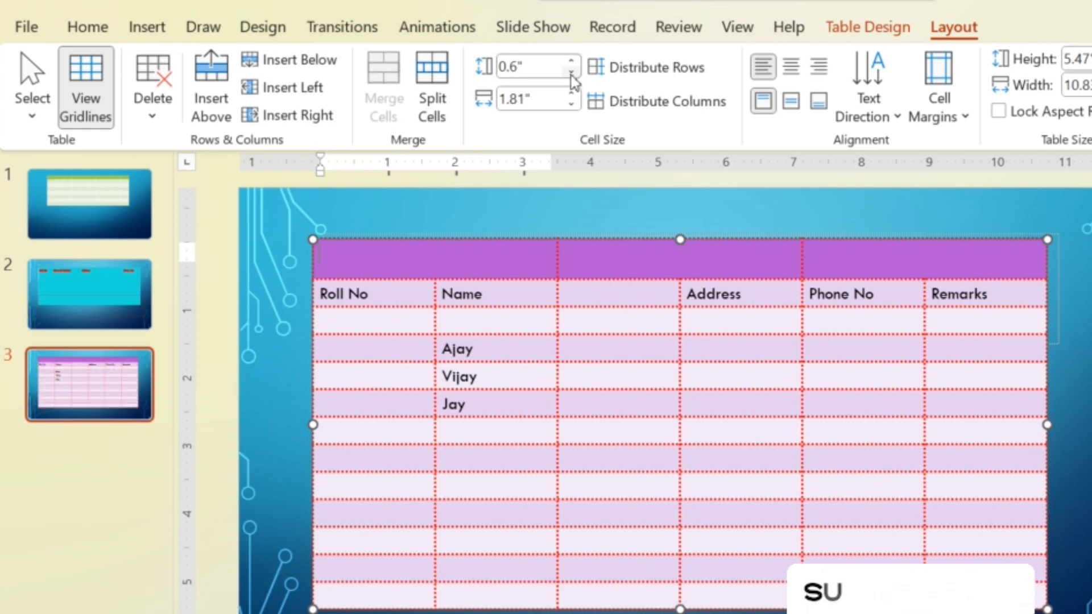
# - Set the Name column's width to 2.6" and stretch the Roll No header row to about 0.75" high
pyautogui.click(488, 299)
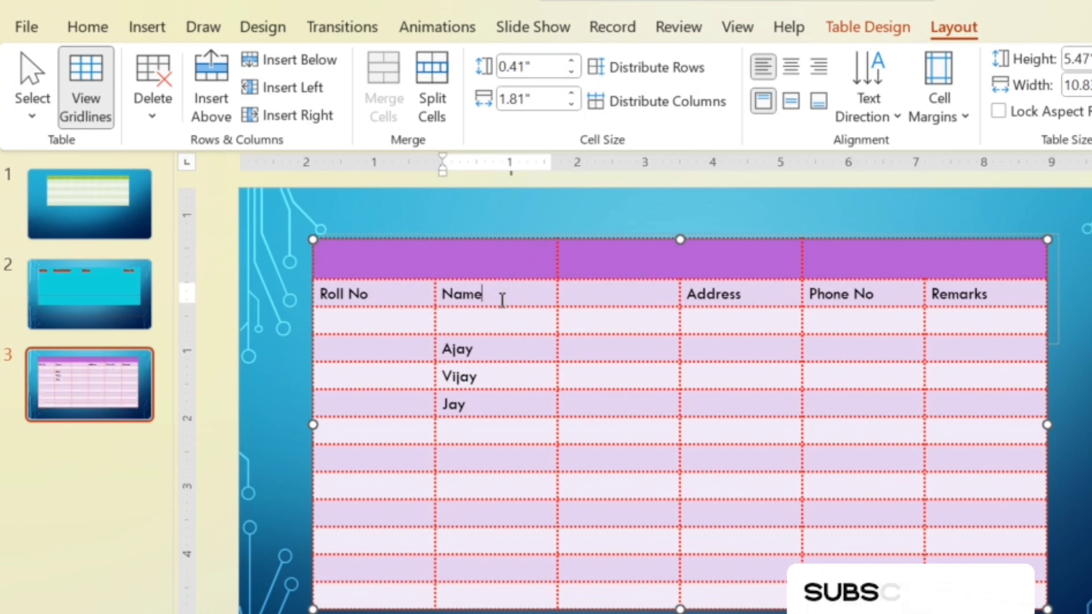
pyautogui.click(571, 93)
pyautogui.click(571, 93)
pyautogui.click(571, 93)
pyautogui.click(571, 94)
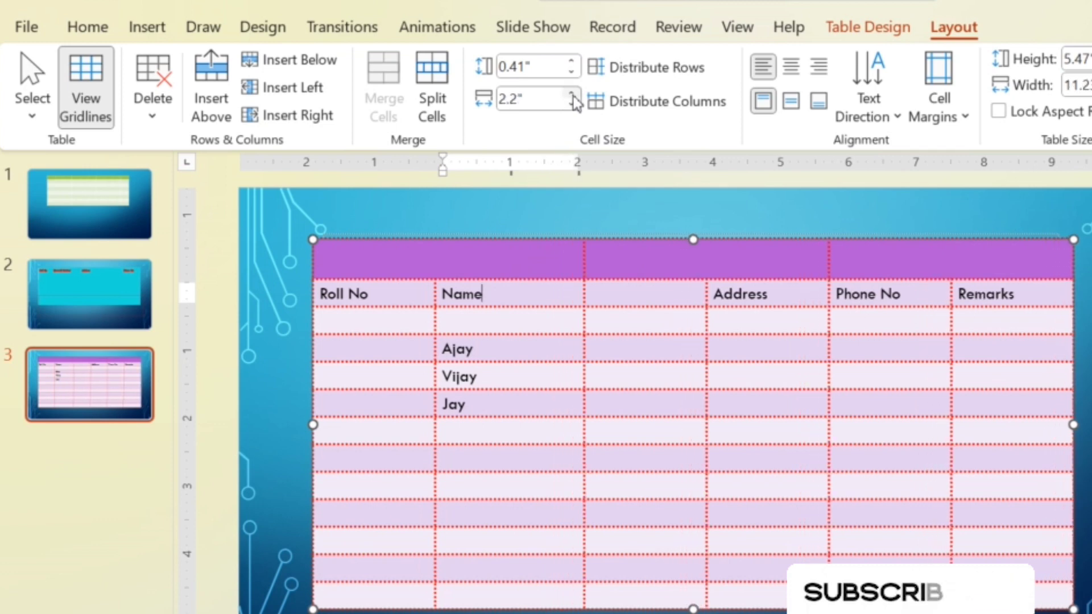
pyautogui.click(572, 94)
pyautogui.click(572, 94)
pyautogui.click(571, 93)
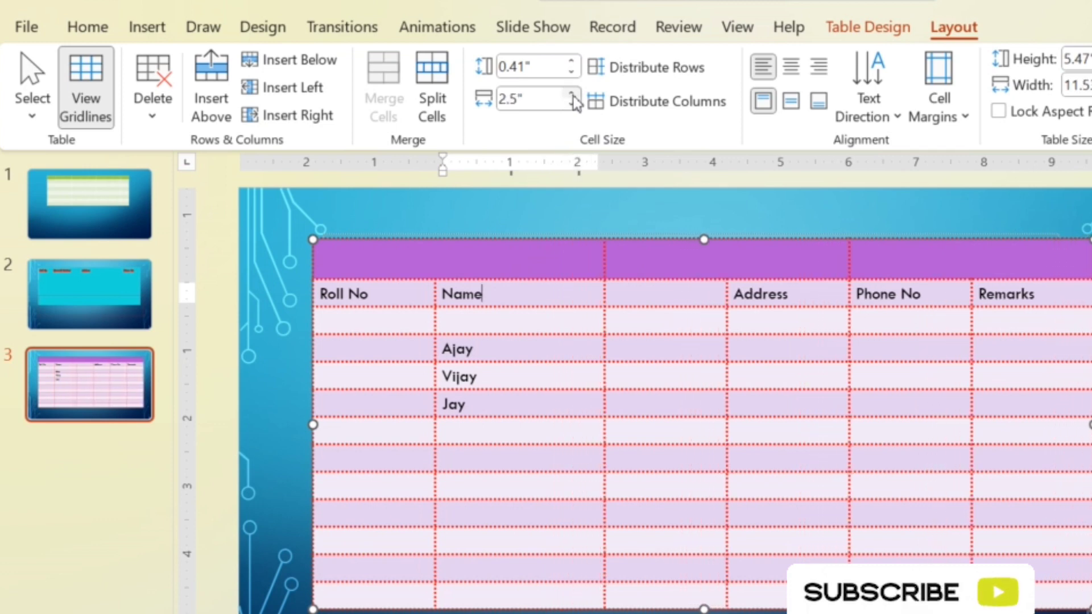
pyautogui.click(571, 93)
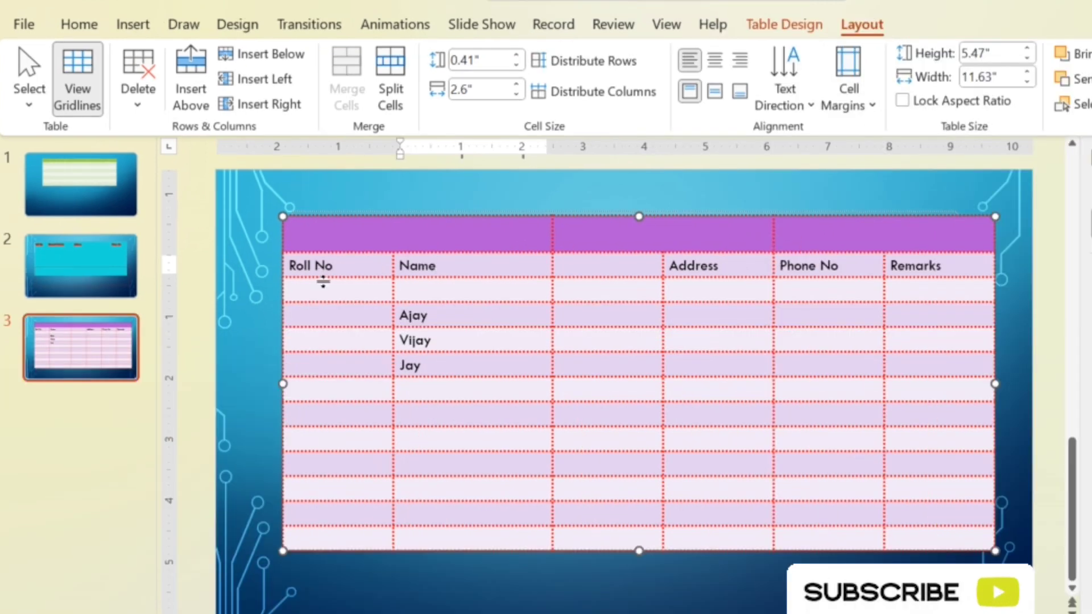
pyautogui.moveTo(326, 287); pyautogui.dragTo(326, 307)
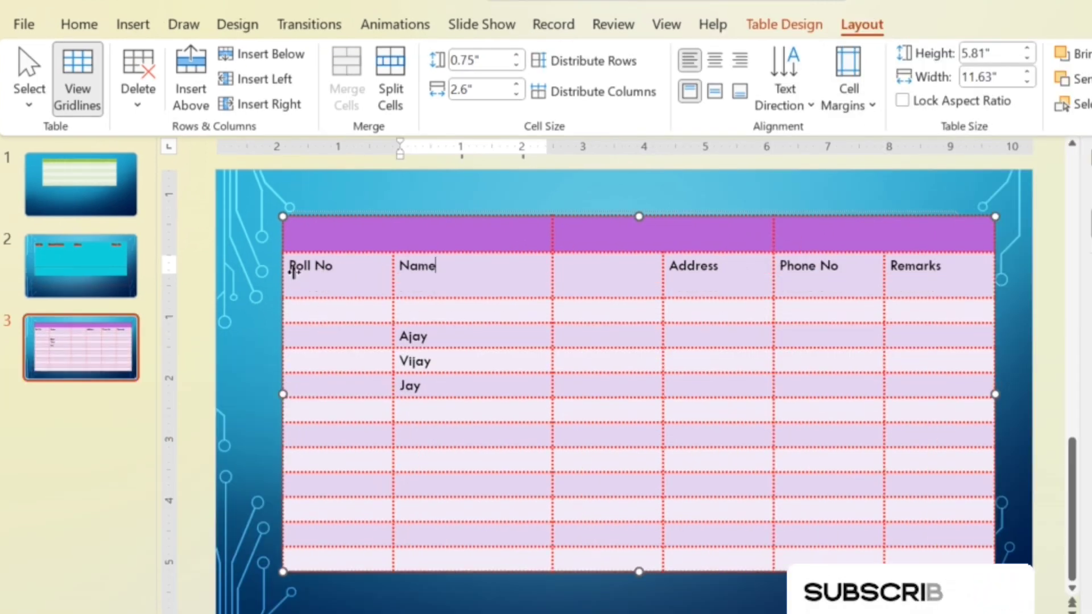
# - Select the whole Roll No header row, try right and left text alignment, and center its text horizontally
pyautogui.click(305, 266)
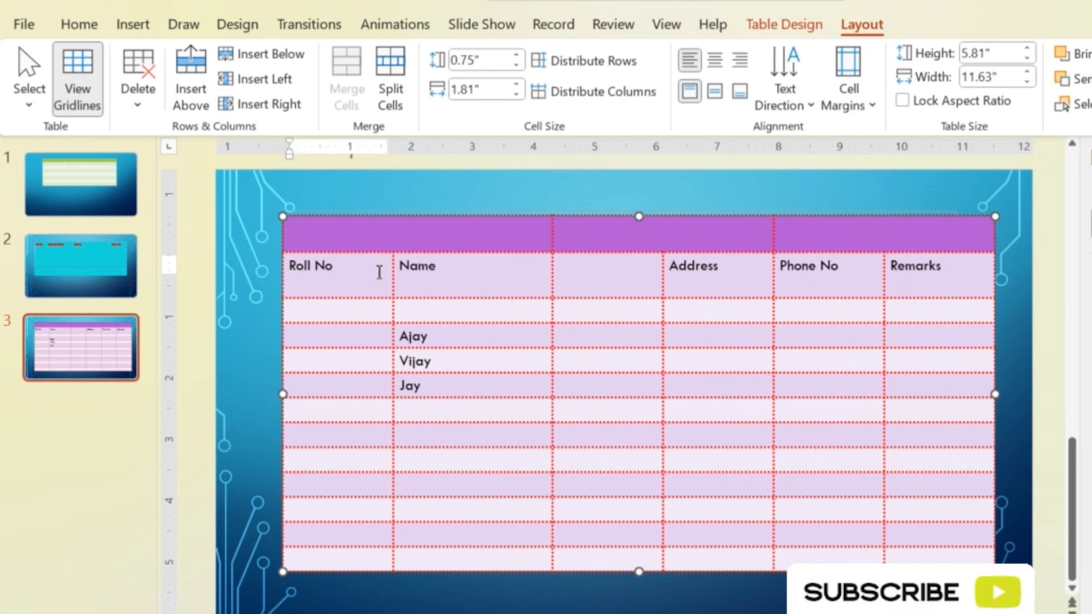
pyautogui.click(31, 104)
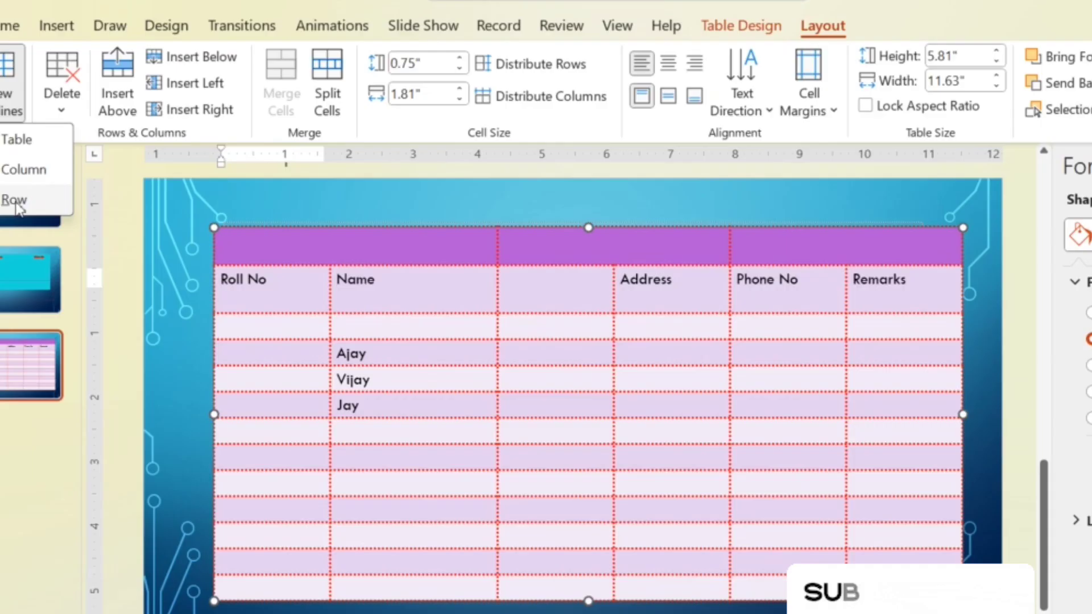
pyautogui.click(145, 368)
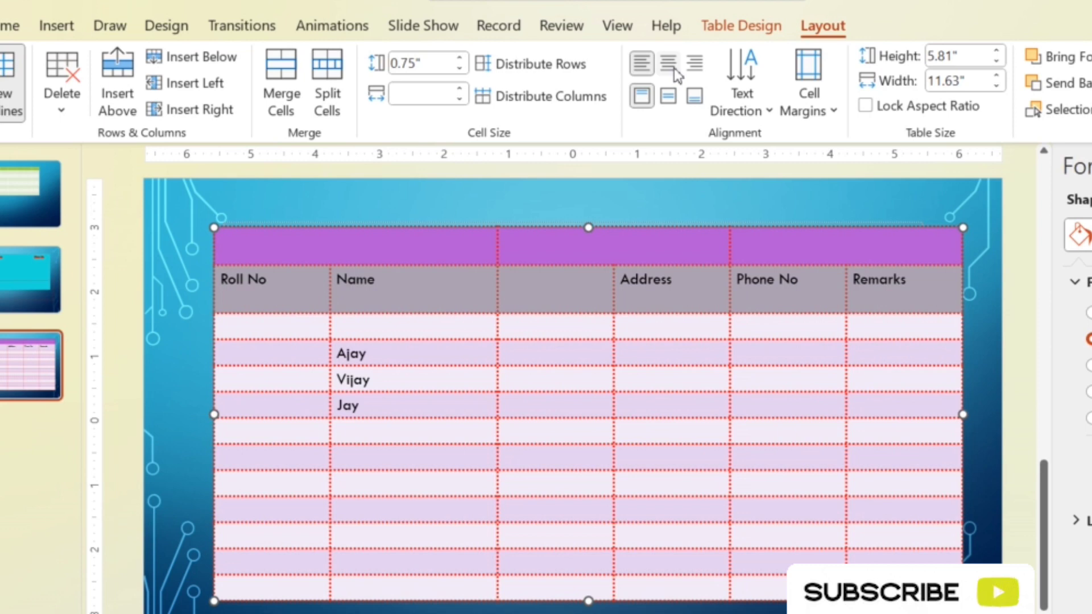
pyautogui.click(695, 67)
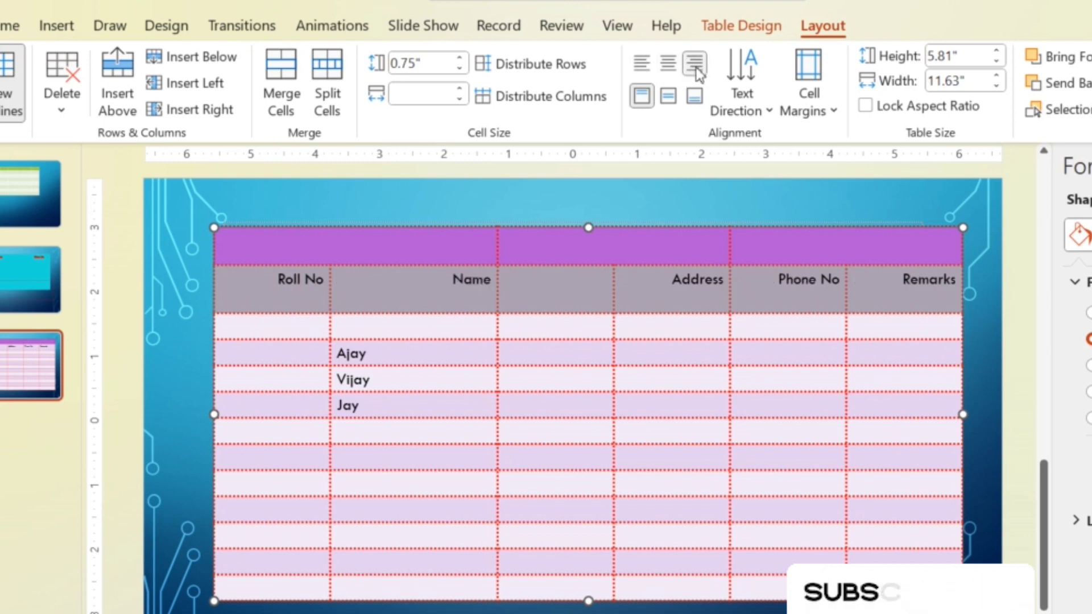
pyautogui.click(642, 67)
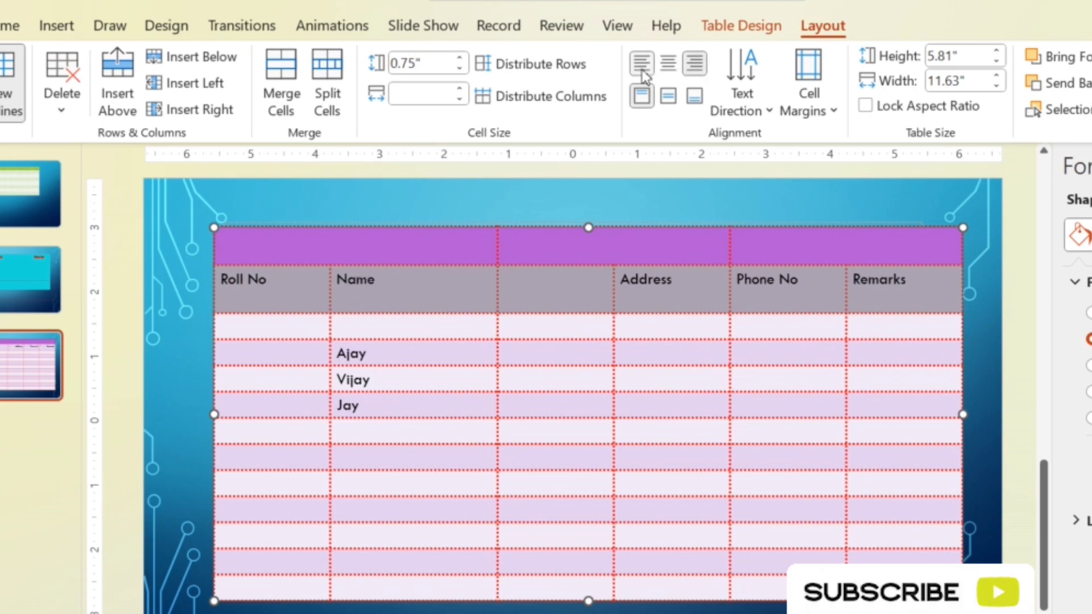
pyautogui.click(670, 72)
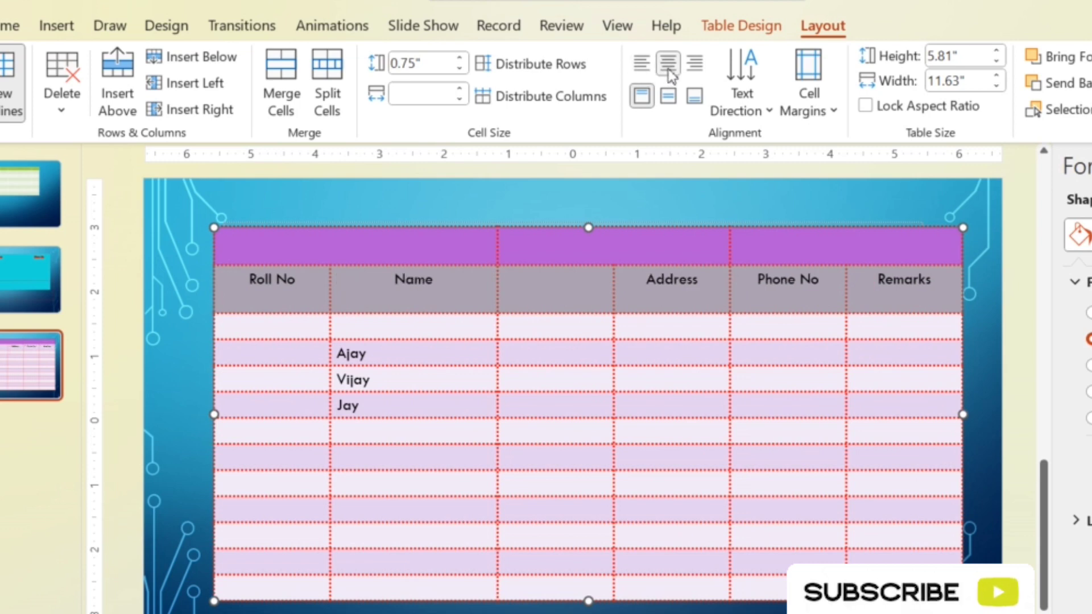
pyautogui.click(642, 67)
pyautogui.click(695, 67)
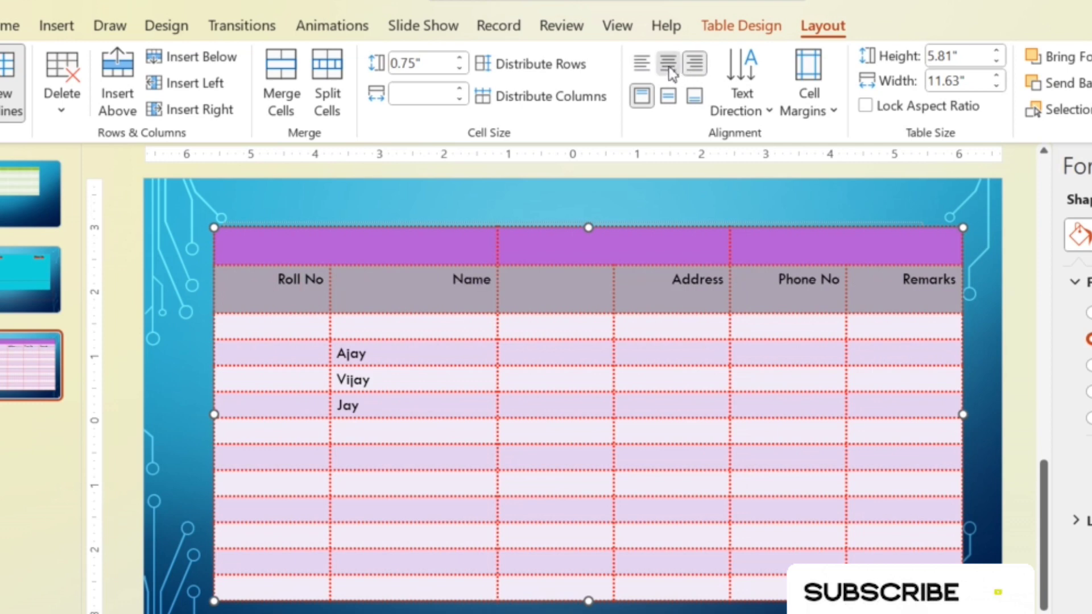
pyautogui.click(670, 71)
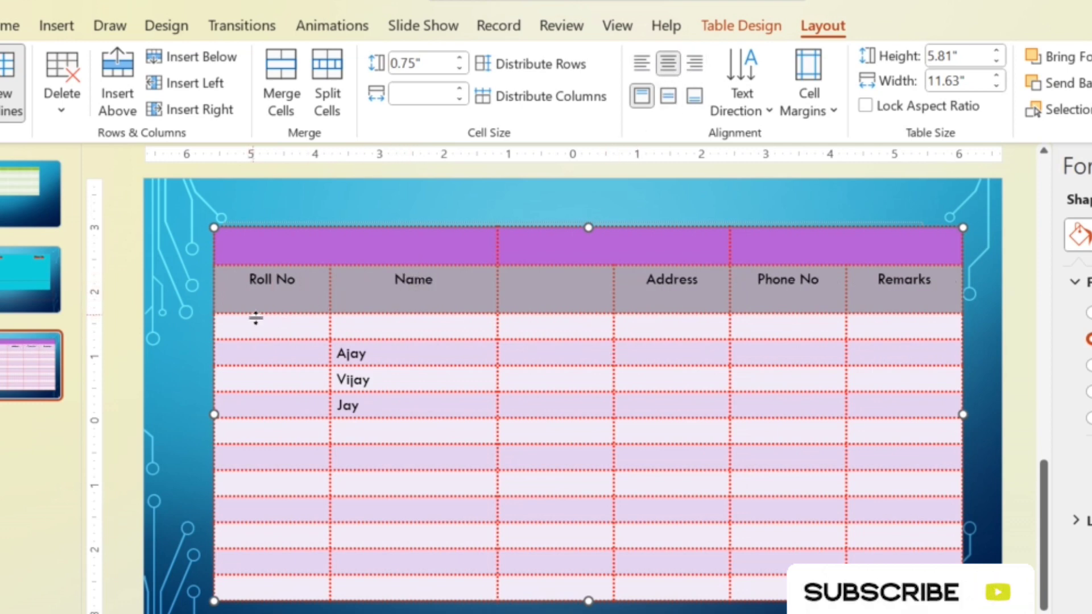
# - Stretch the header row to about 0.92" high, try bottom and top alignment, and center its text vertically
pyautogui.moveTo(257, 328); pyautogui.dragTo(257, 324)
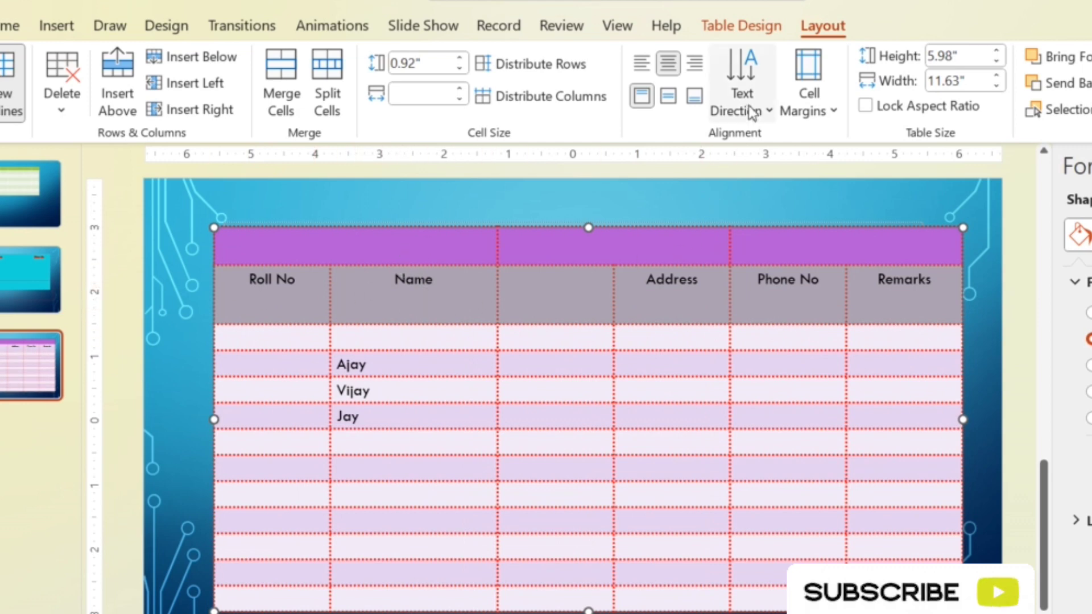
pyautogui.click(695, 97)
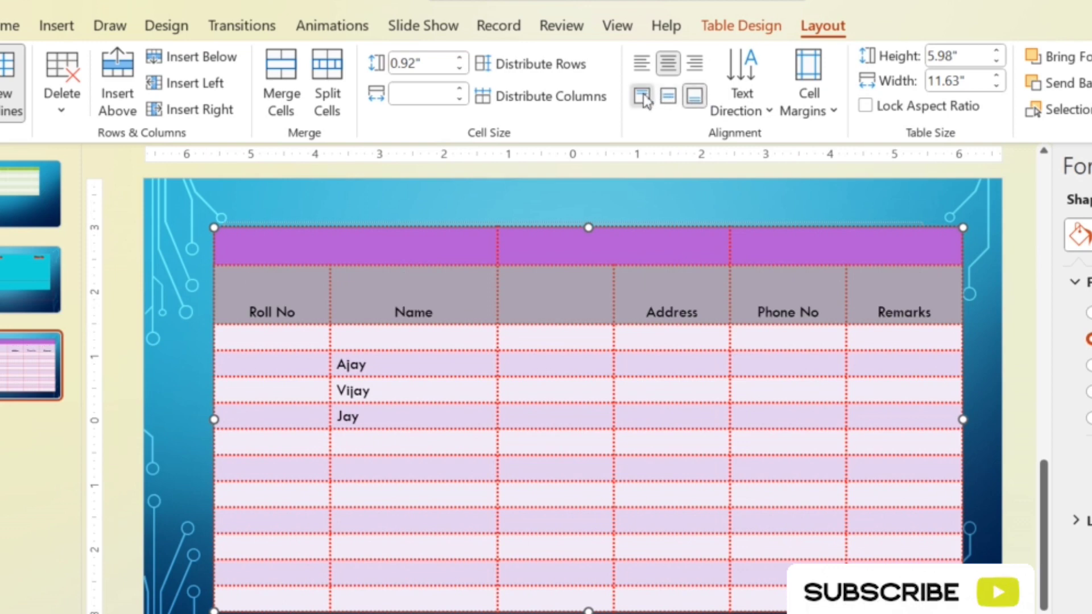
pyautogui.click(642, 97)
pyautogui.click(670, 98)
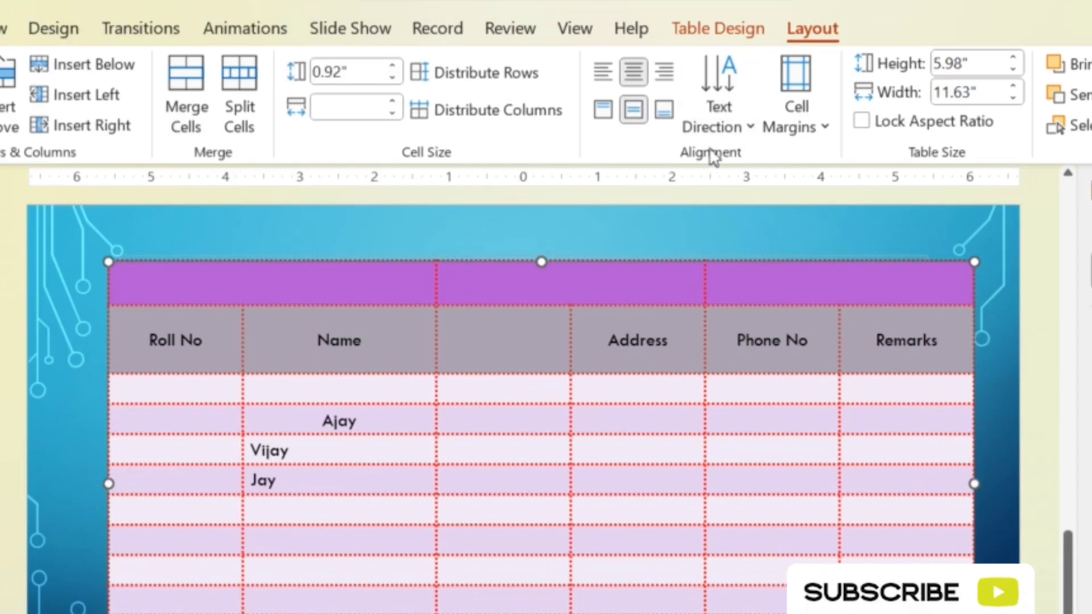
# - Try the 90°, 270° and stacked text directions on the header row, and return its text to horizontal
pyautogui.click(750, 130)
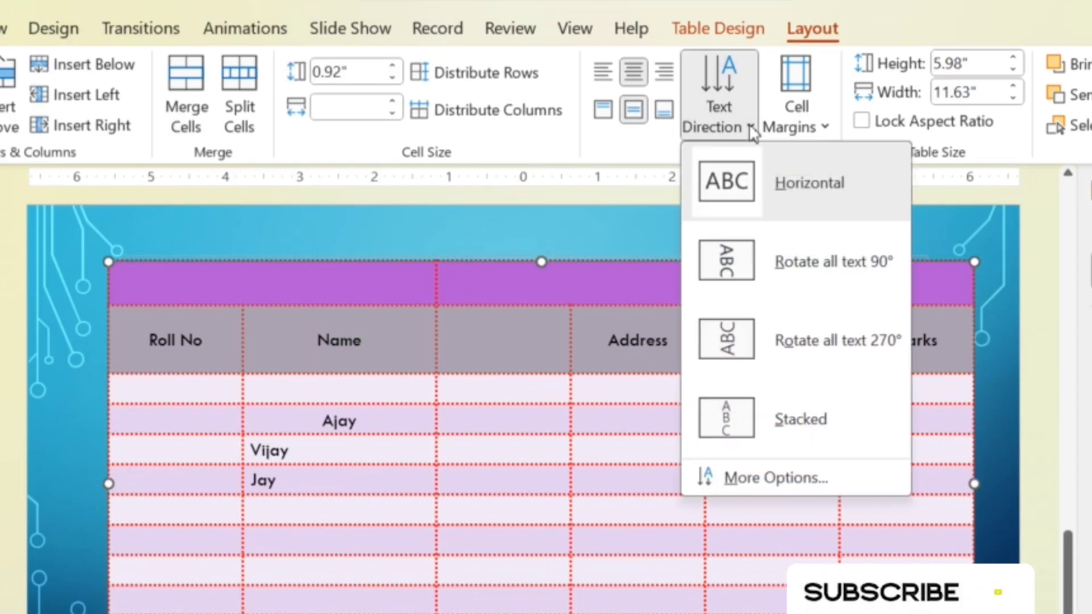
pyautogui.click(813, 262)
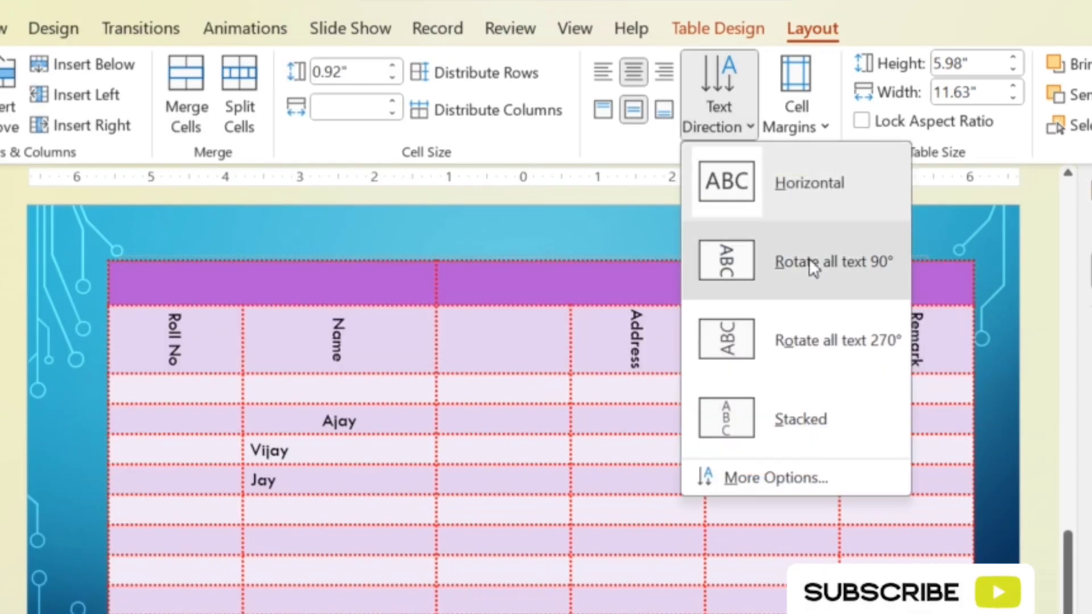
pyautogui.click(809, 258)
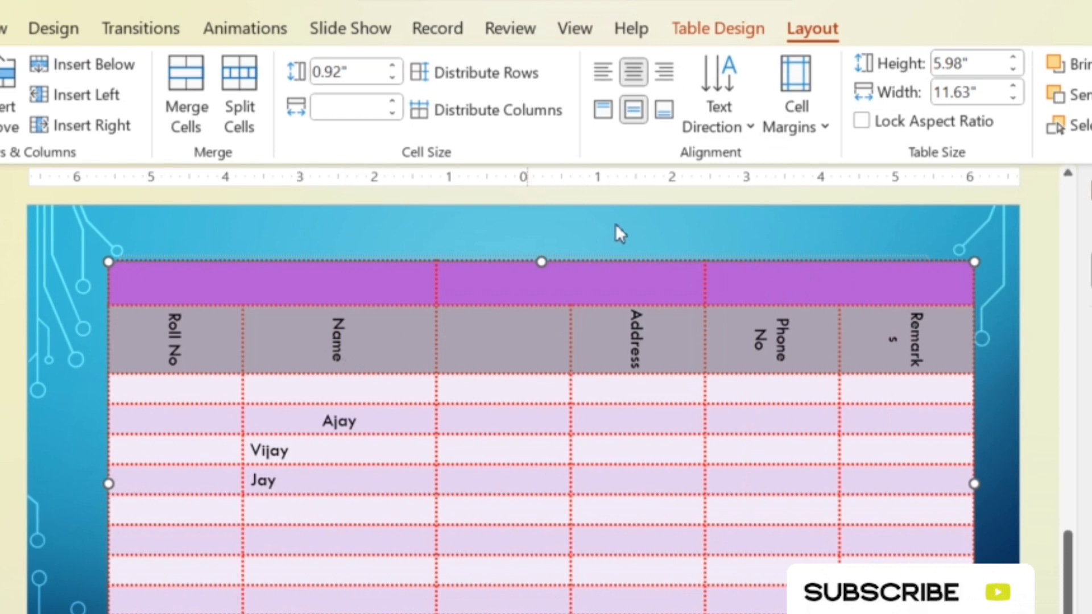
pyautogui.click(716, 121)
pyautogui.click(831, 341)
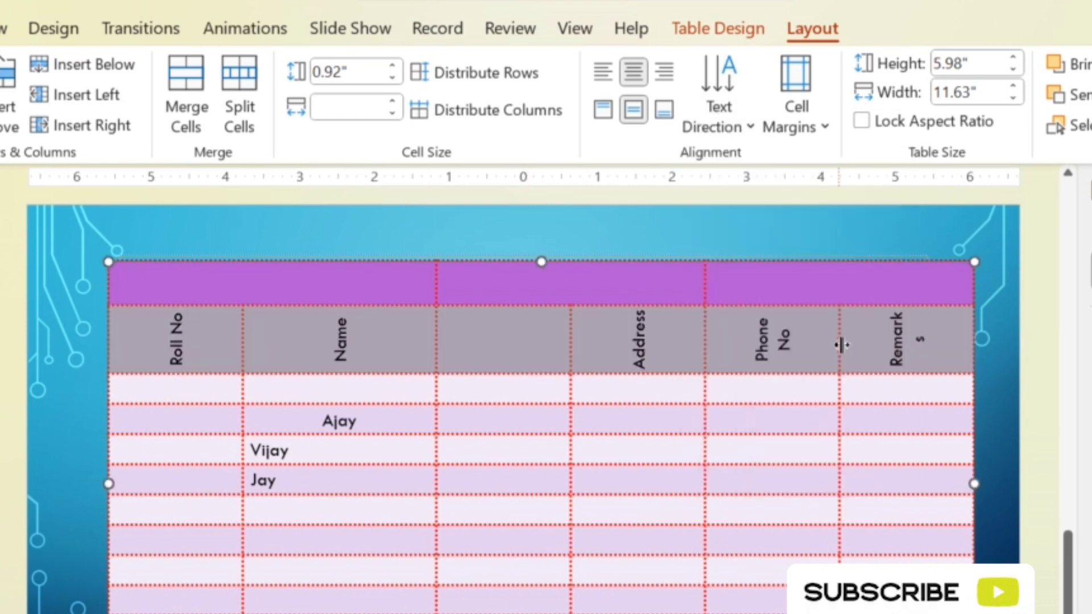
pyautogui.click(741, 131)
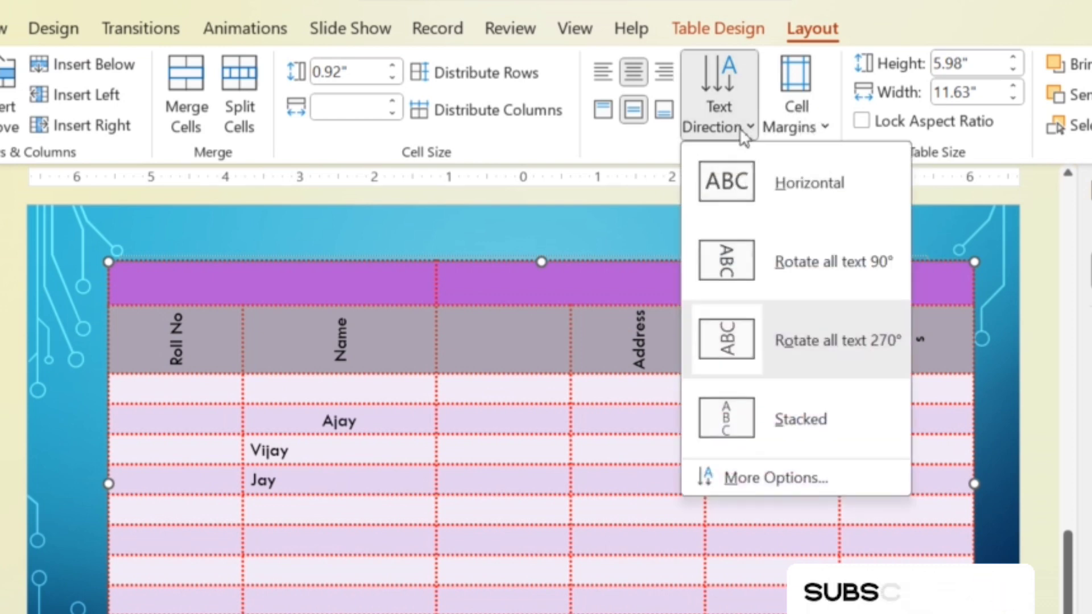
pyautogui.click(797, 431)
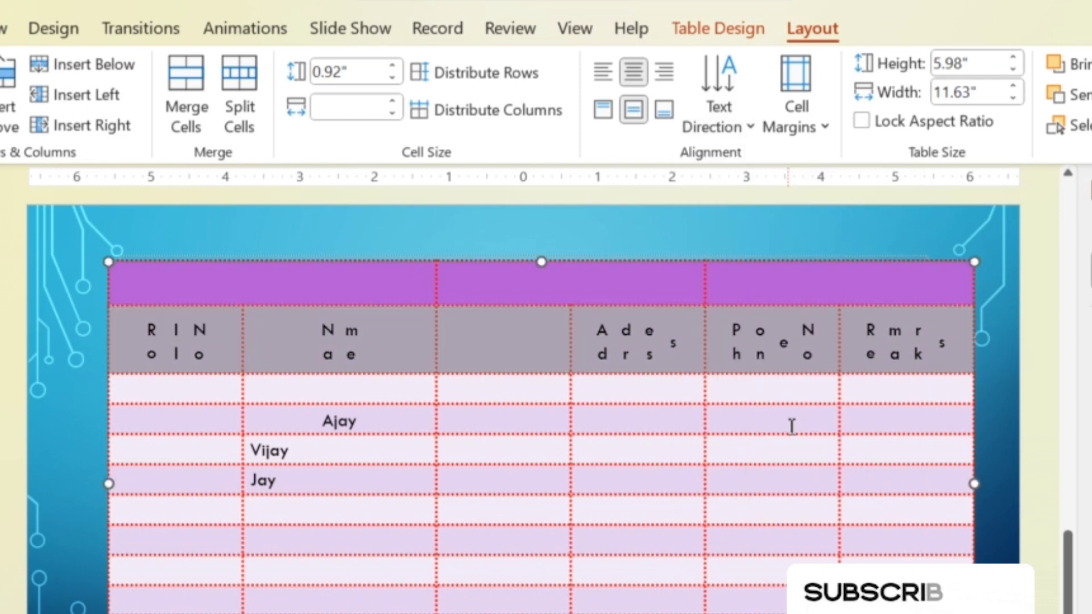
pyautogui.click(739, 130)
pyautogui.click(811, 196)
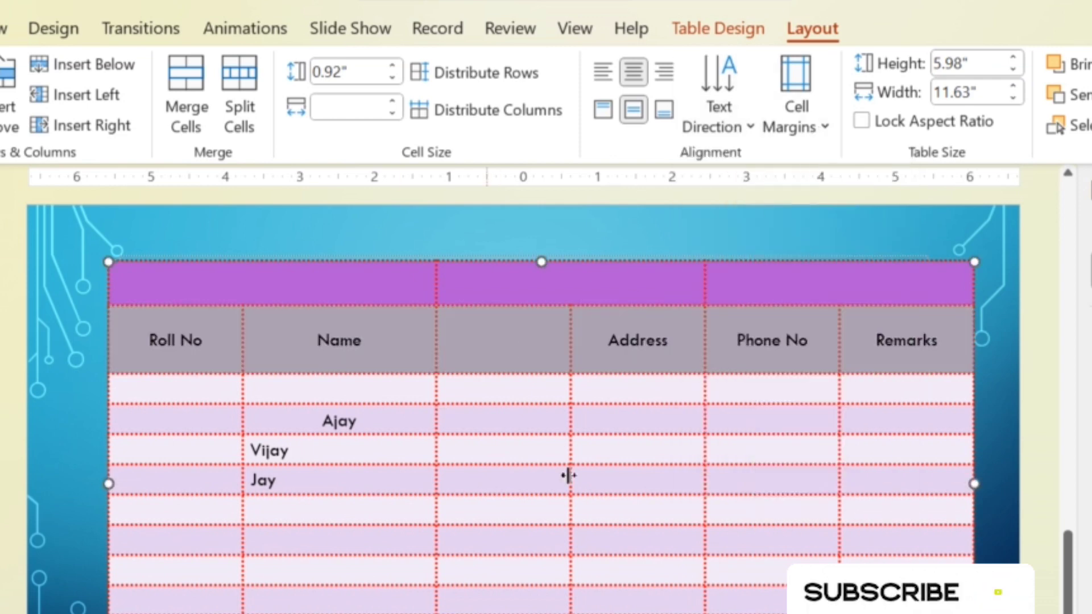
# - Left-align the header row's text, try narrowing the Roll No column from the table's outer edge, and undo that resize
pyautogui.click(603, 71)
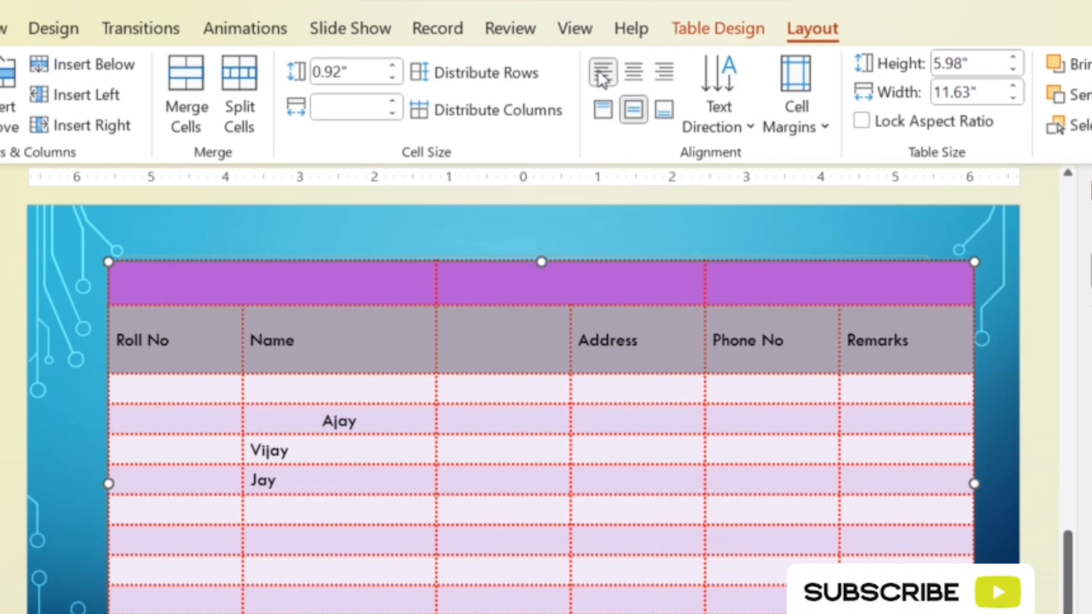
pyautogui.click(178, 340)
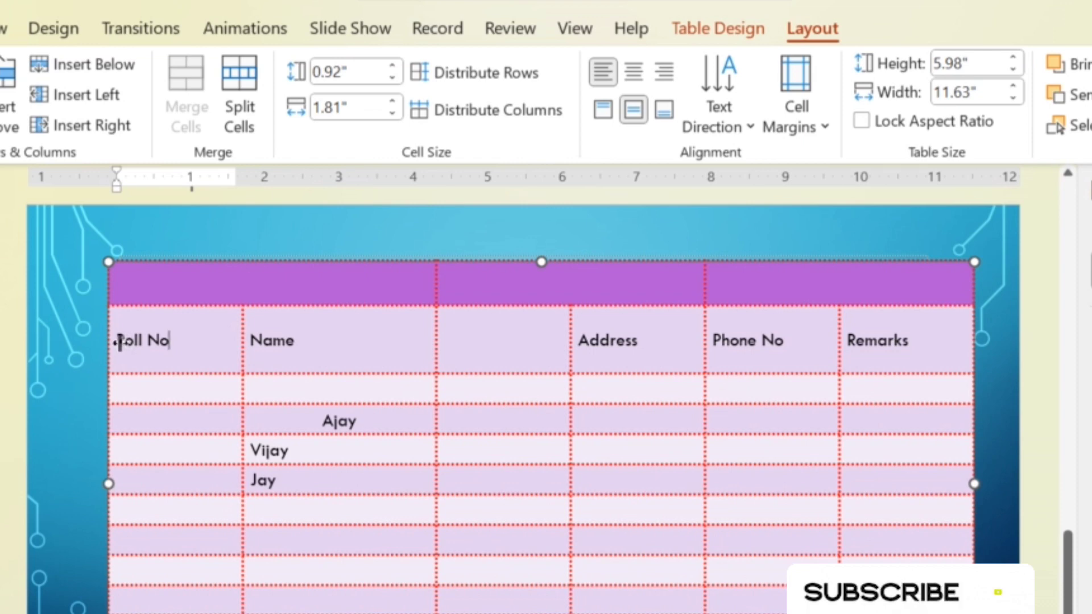
pyautogui.moveTo(139, 343); pyautogui.dragTo(492, 343)
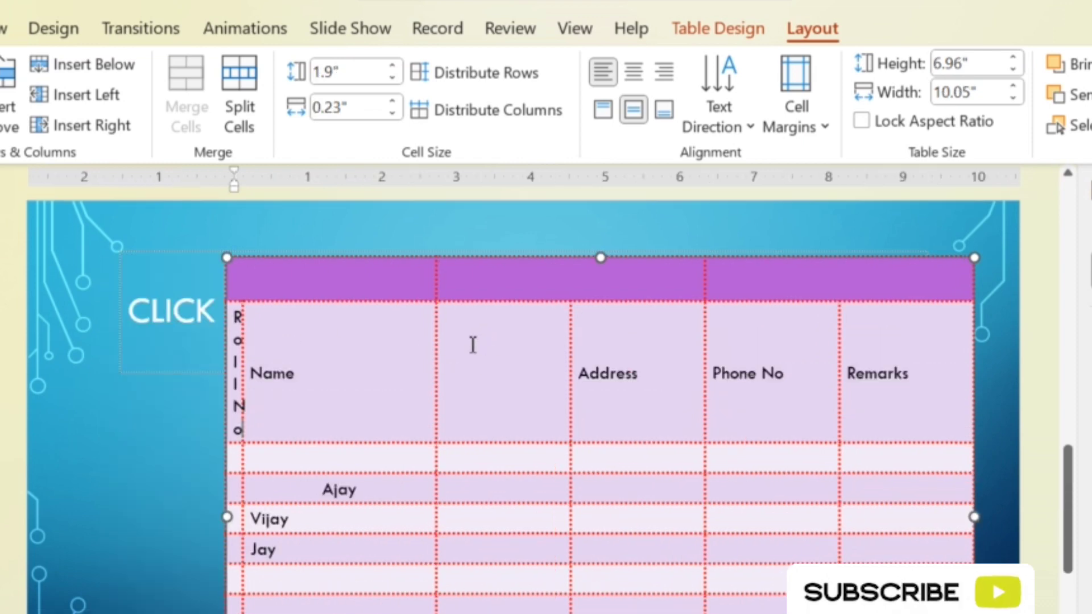
pyautogui.hotkey('ctrl', 'z')
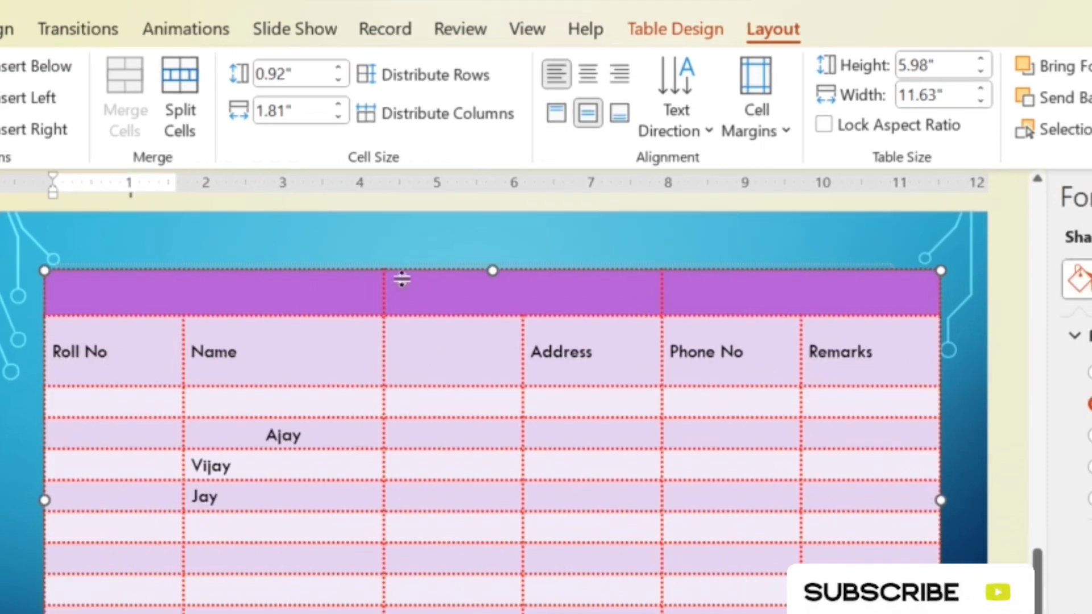
# - Apply custom margins to the Roll No cell with an increased left internal margin
pyautogui.click(786, 128)
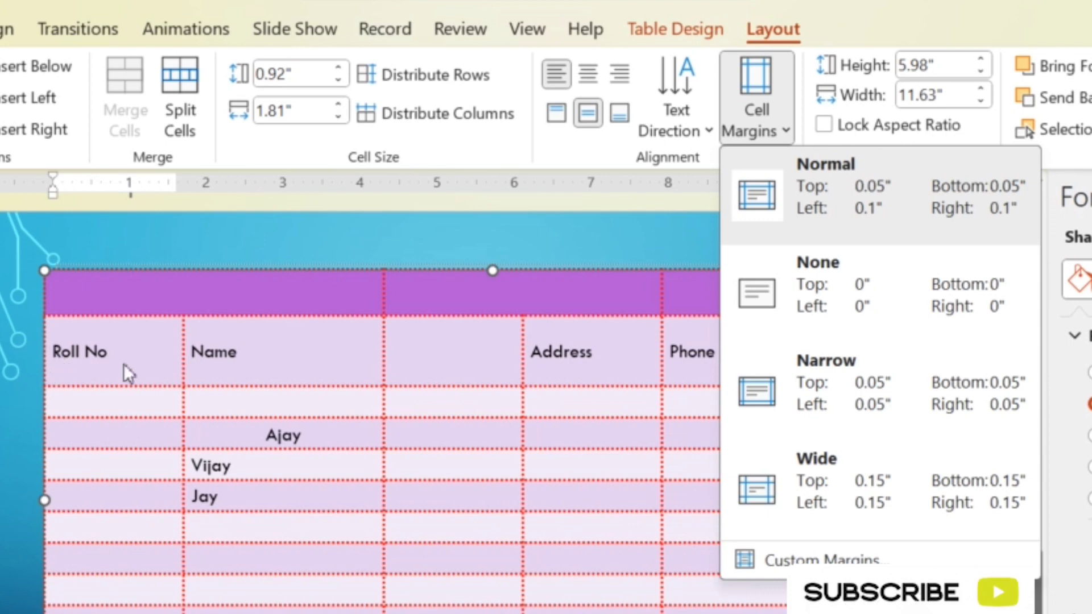
pyautogui.click(838, 559)
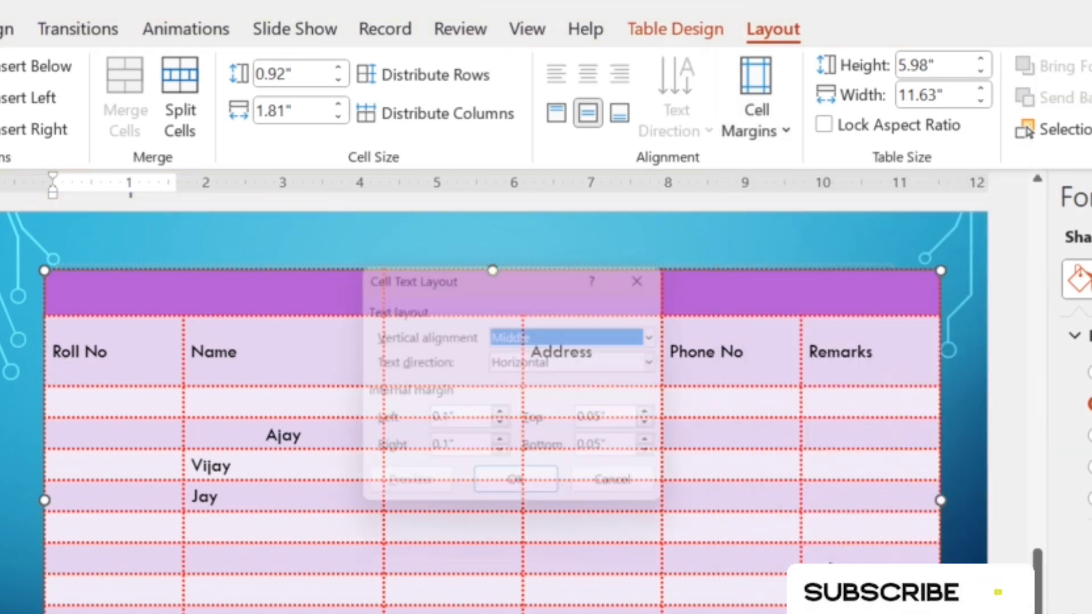
pyautogui.click(505, 418)
pyautogui.click(505, 419)
pyautogui.click(506, 418)
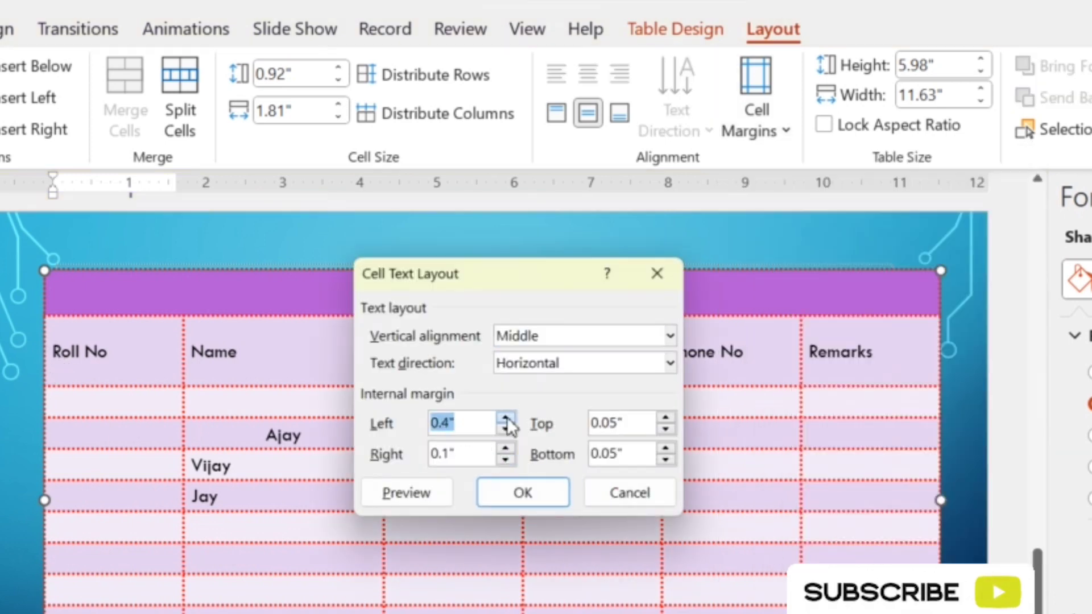
pyautogui.click(506, 419)
pyautogui.click(506, 419)
pyautogui.click(506, 419)
pyautogui.click(505, 419)
pyautogui.click(518, 496)
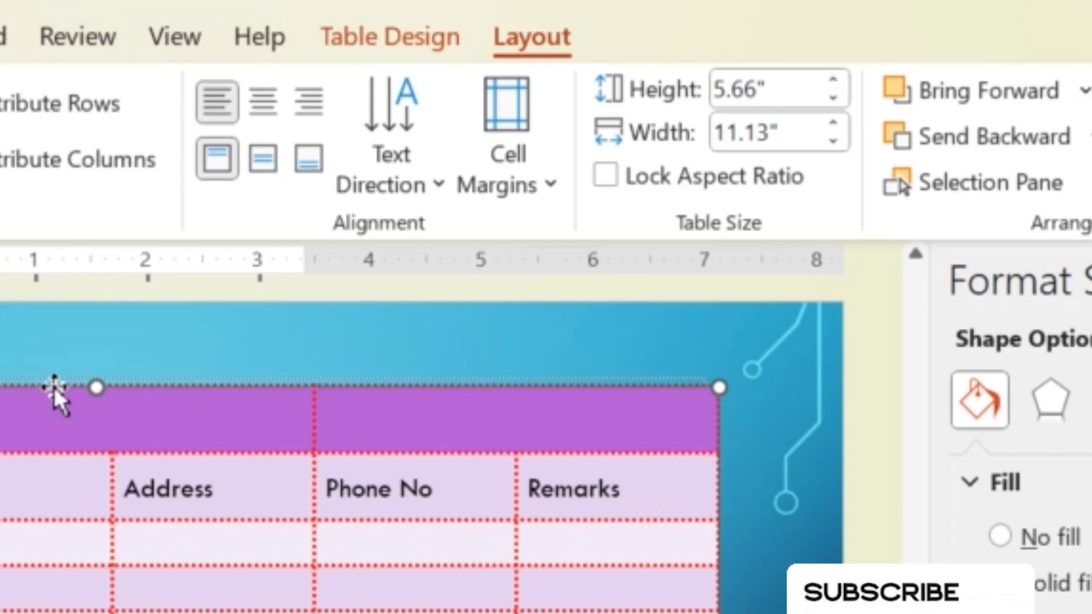
# - Select the table as a whole and set its height to 6.4"
pyautogui.click(445, 271)
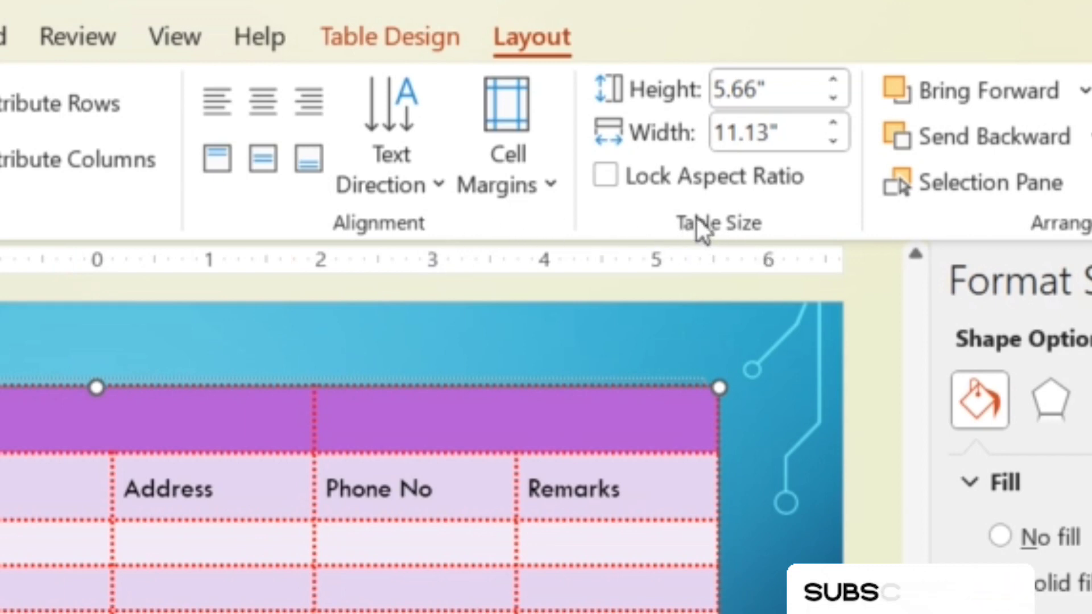
pyautogui.click(835, 85)
pyautogui.click(834, 85)
pyautogui.click(835, 85)
pyautogui.click(835, 85)
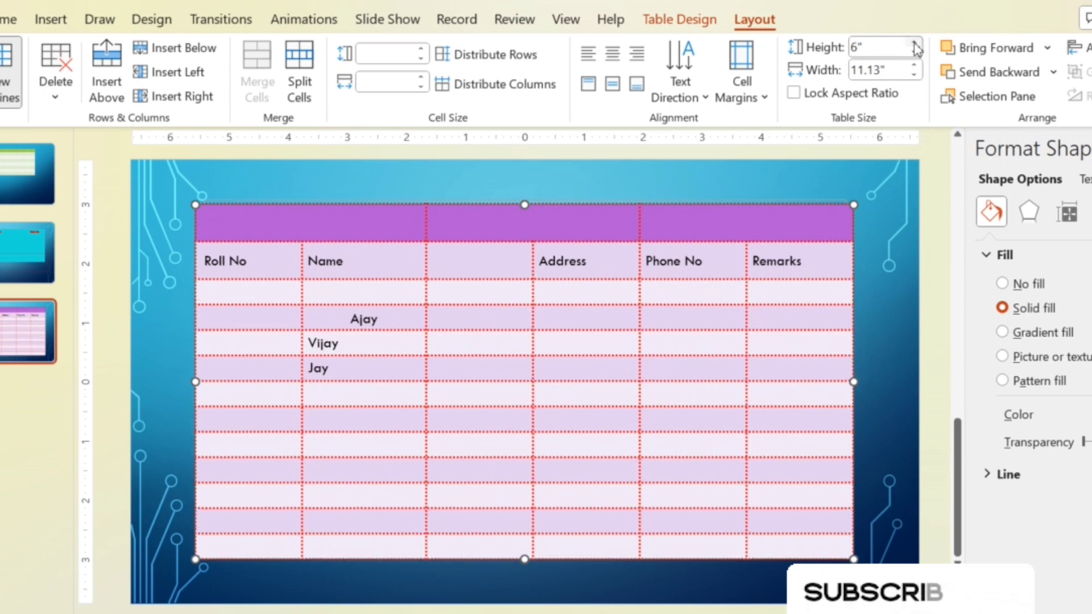
pyautogui.click(916, 44)
pyautogui.click(916, 43)
pyautogui.click(916, 44)
pyautogui.click(915, 44)
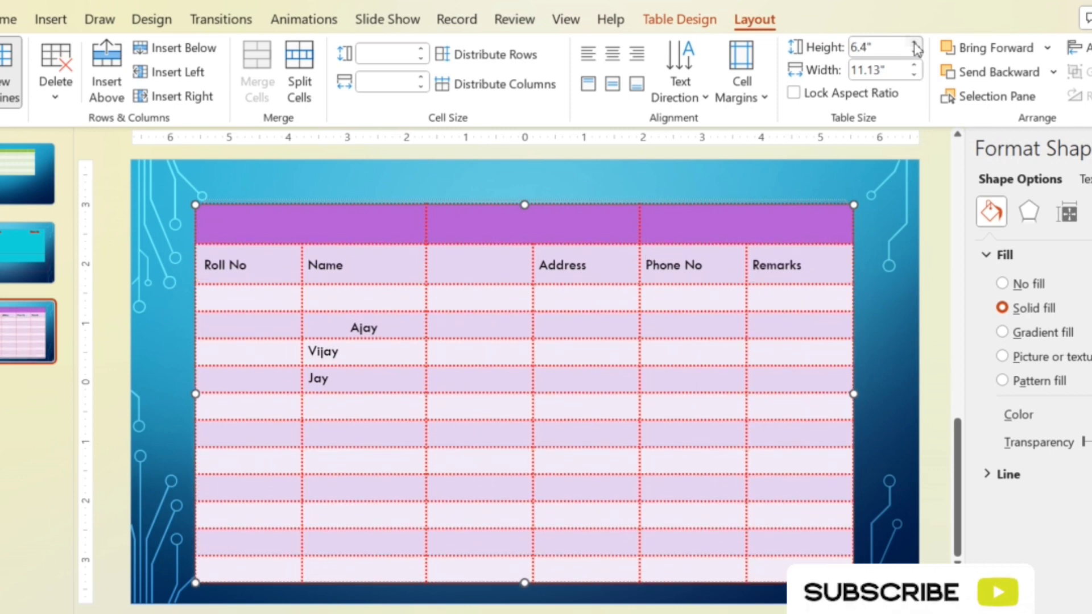
# - Set the table's overall width to 12"
pyautogui.click(914, 66)
pyautogui.click(914, 66)
pyautogui.click(914, 66)
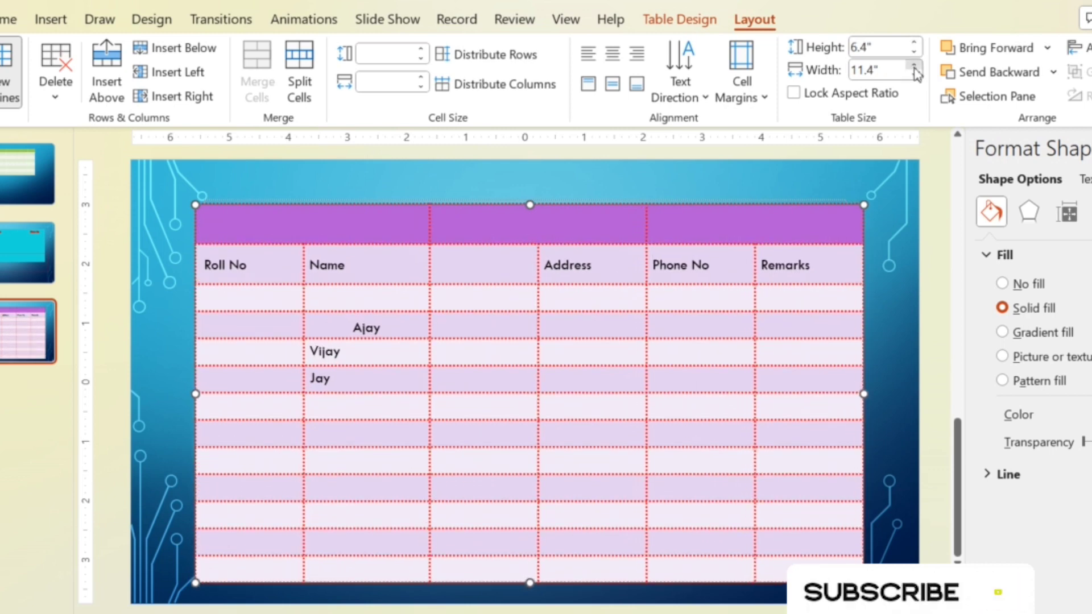
pyautogui.click(914, 66)
pyautogui.click(914, 66)
pyautogui.click(914, 66)
pyautogui.click(914, 66)
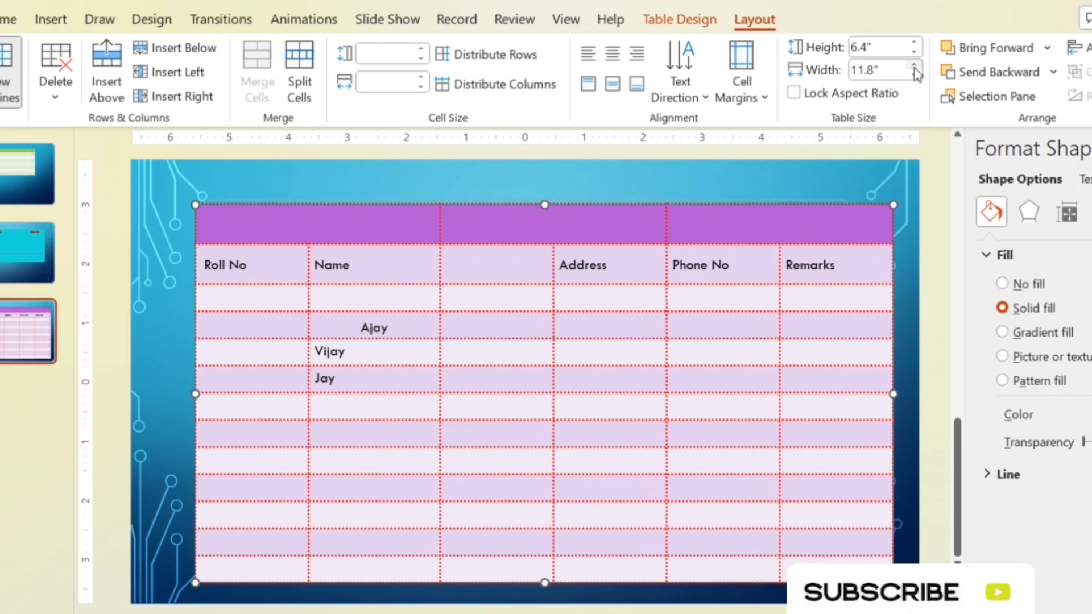
pyautogui.click(914, 66)
pyautogui.click(914, 66)
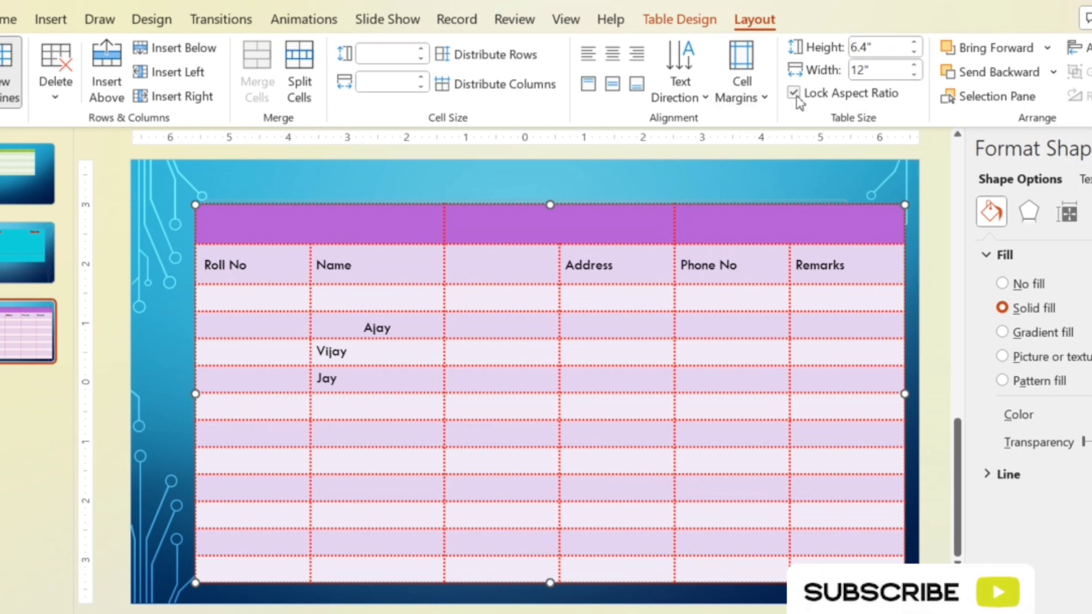
# - Lock the table's aspect ratio, try enlarging its height to 6.6", and reduce the height to 5.82"
pyautogui.click(915, 43)
pyautogui.click(914, 44)
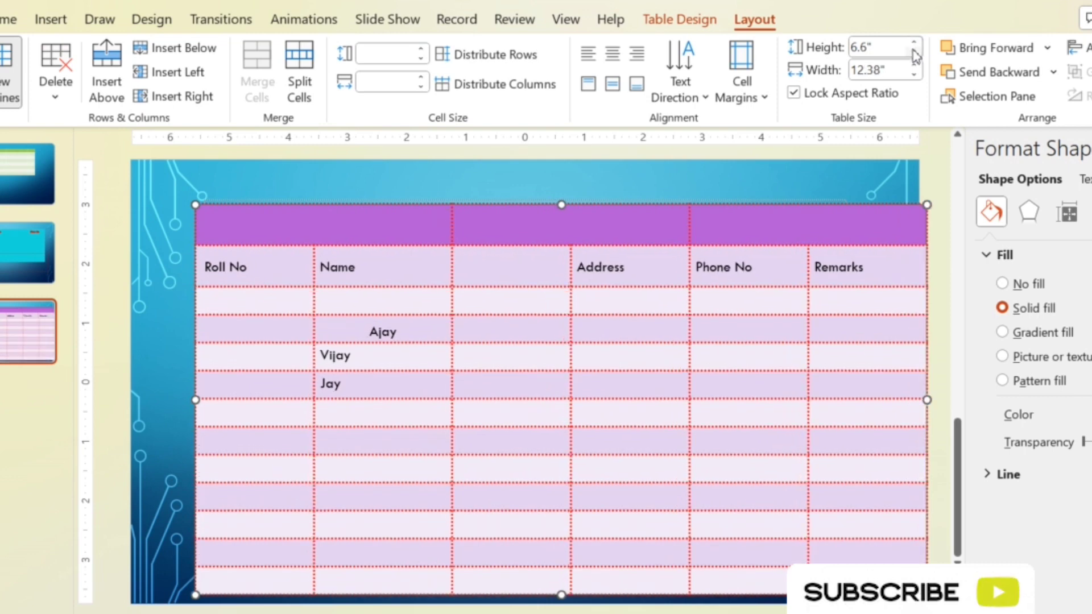
pyautogui.click(914, 52)
pyautogui.click(914, 55)
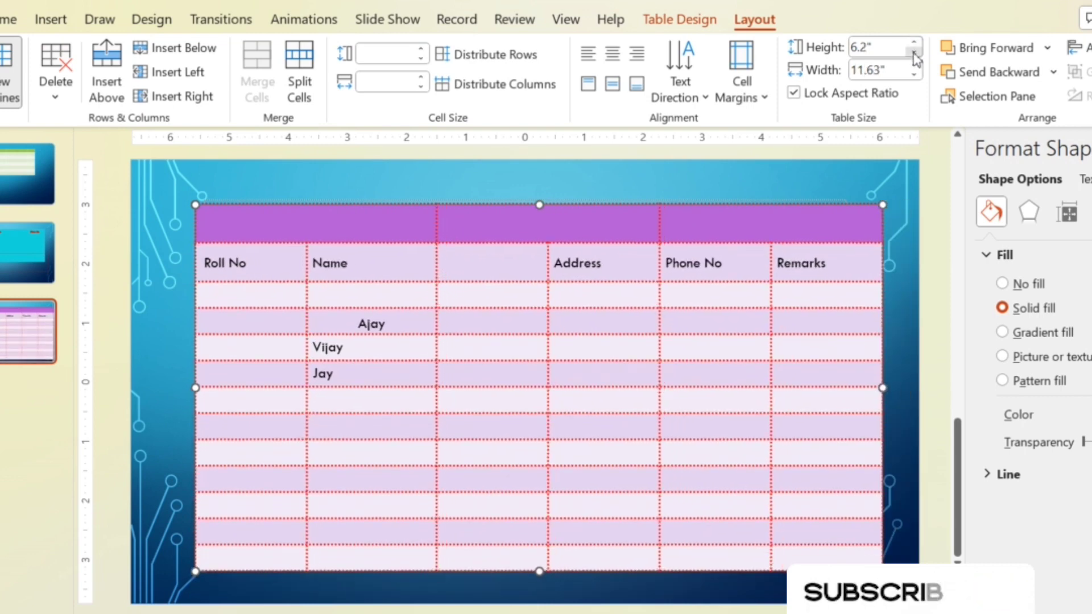
pyautogui.click(914, 55)
pyautogui.click(914, 55)
pyautogui.click(914, 55)
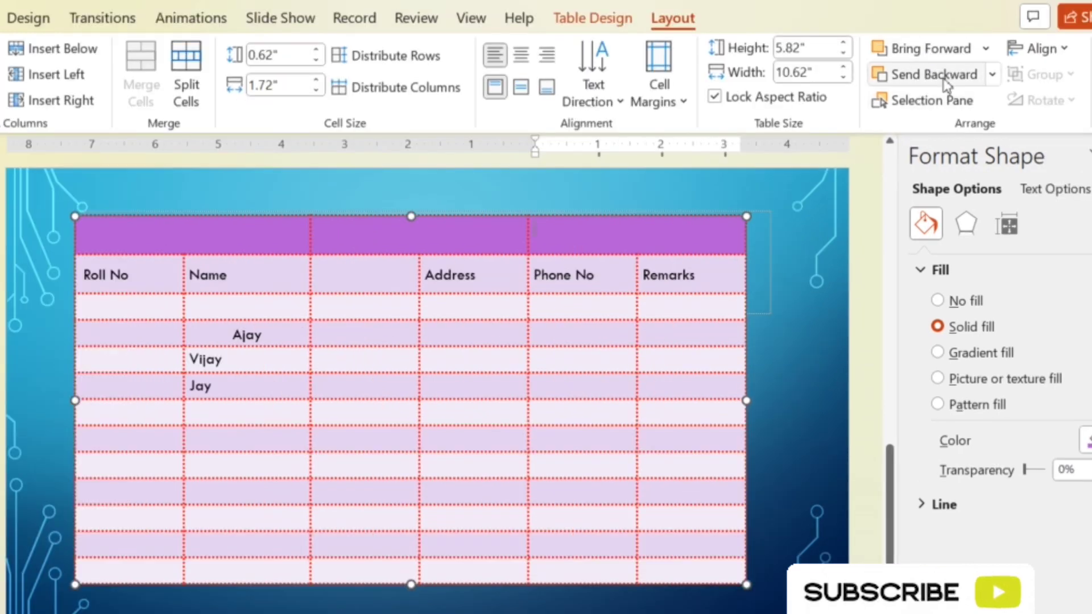
# - Duplicate the whole table and move the copy down and to the right so it overlaps the original
pyautogui.click(635, 223)
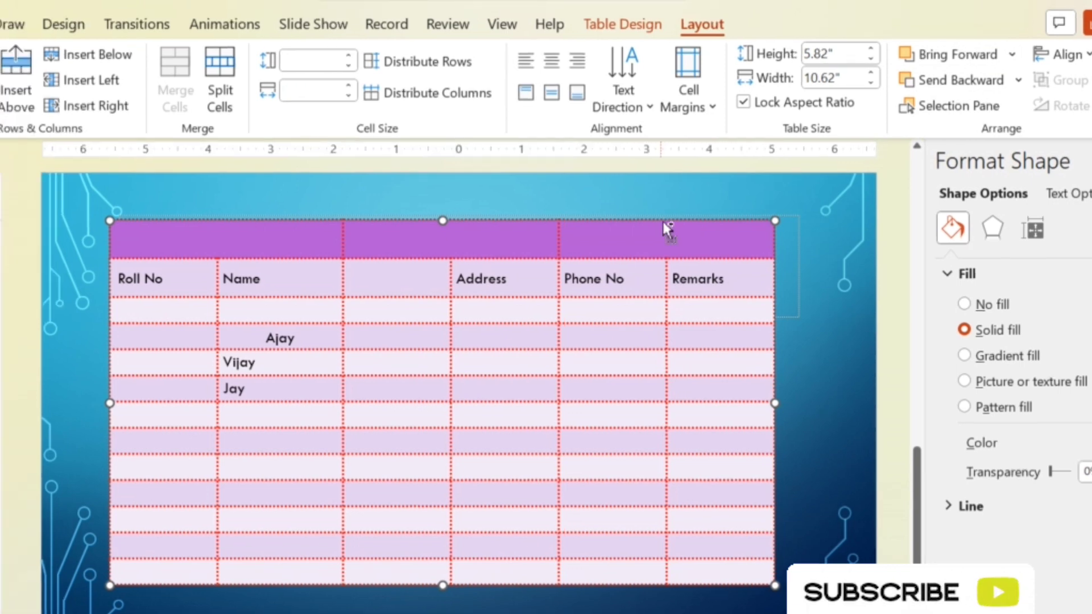
pyautogui.hotkey('ctrl', 'd')
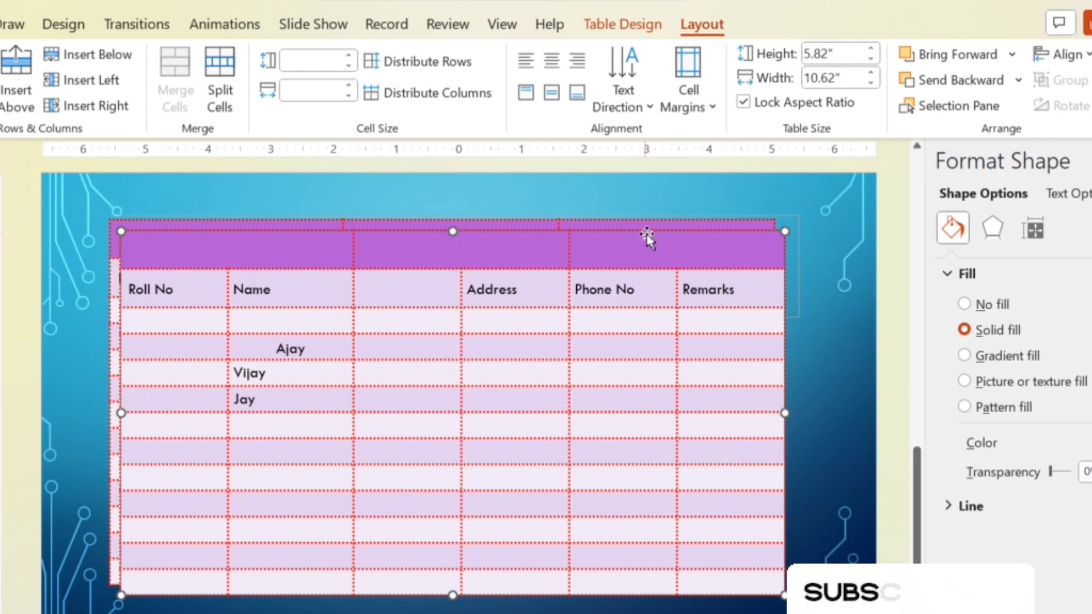
pyautogui.moveTo(647, 234); pyautogui.dragTo(696, 271)
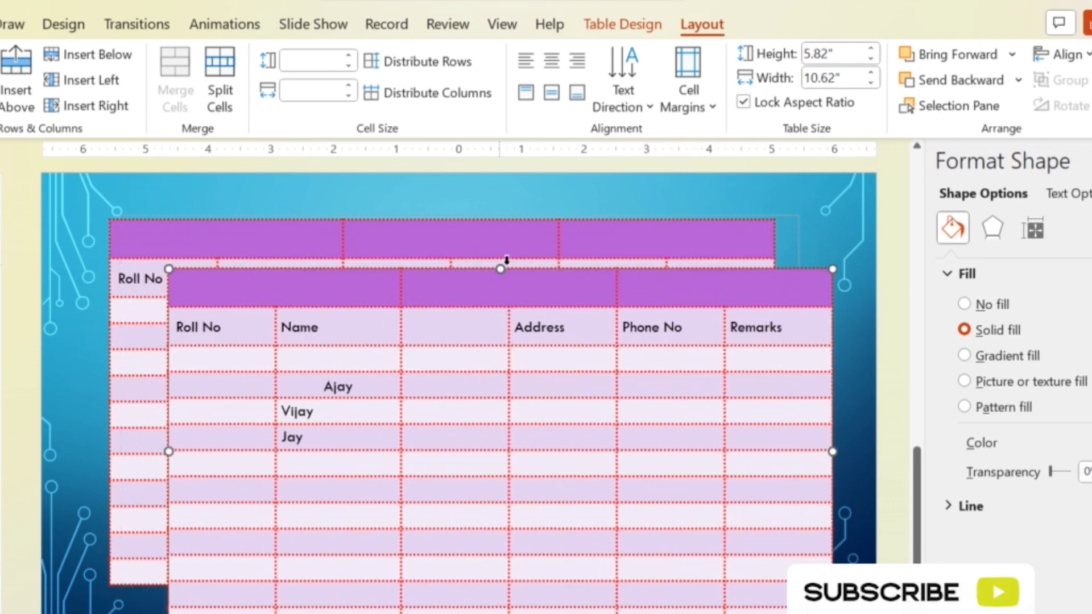
# - Restyle the duplicate table with the grey-green banded table style
pyautogui.click(648, 28)
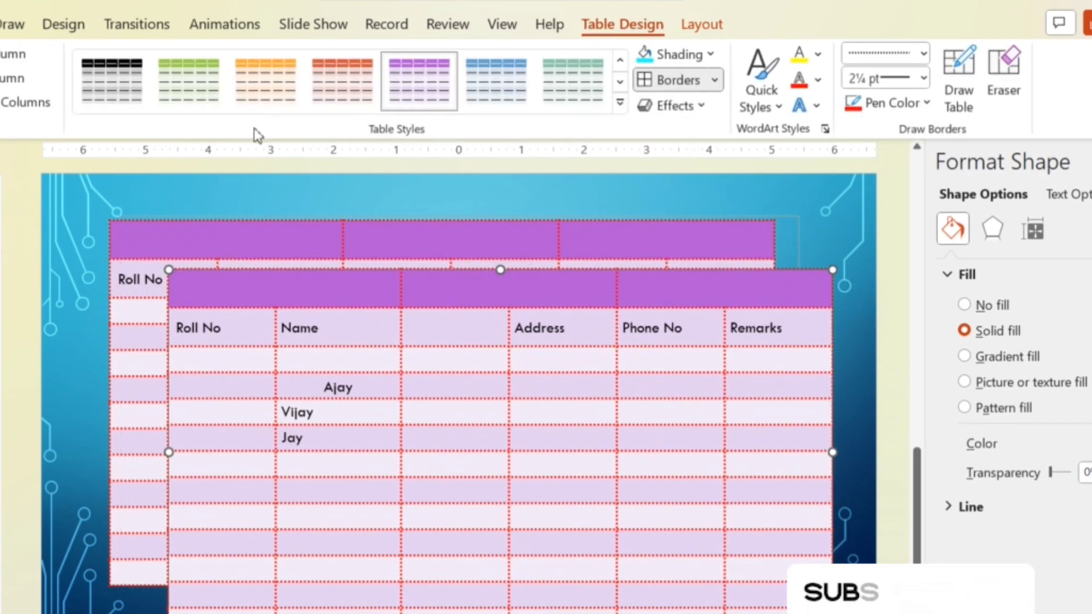
pyautogui.click(298, 88)
pyautogui.click(574, 85)
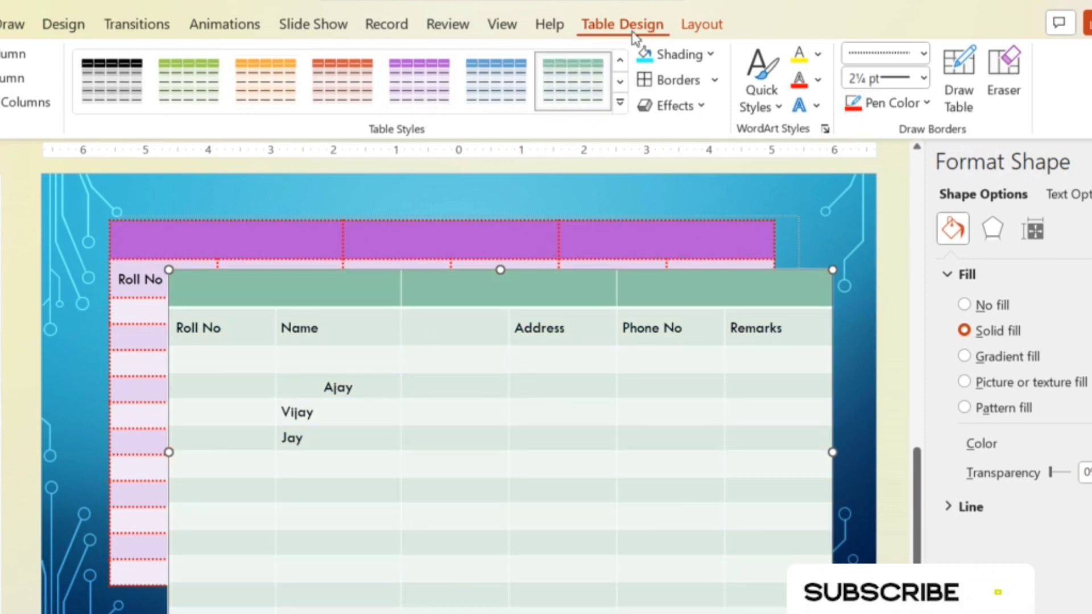
# - Send the green table to the back behind the purple one, and bring it to the front again
pyautogui.click(703, 27)
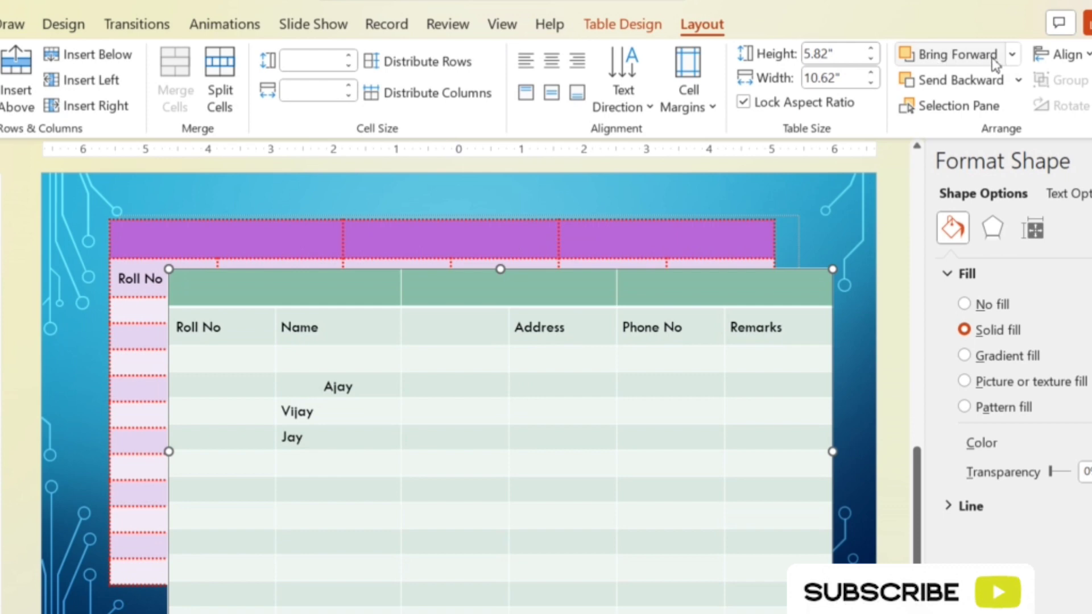
pyautogui.click(1012, 54)
pyautogui.click(1019, 80)
pyautogui.click(963, 133)
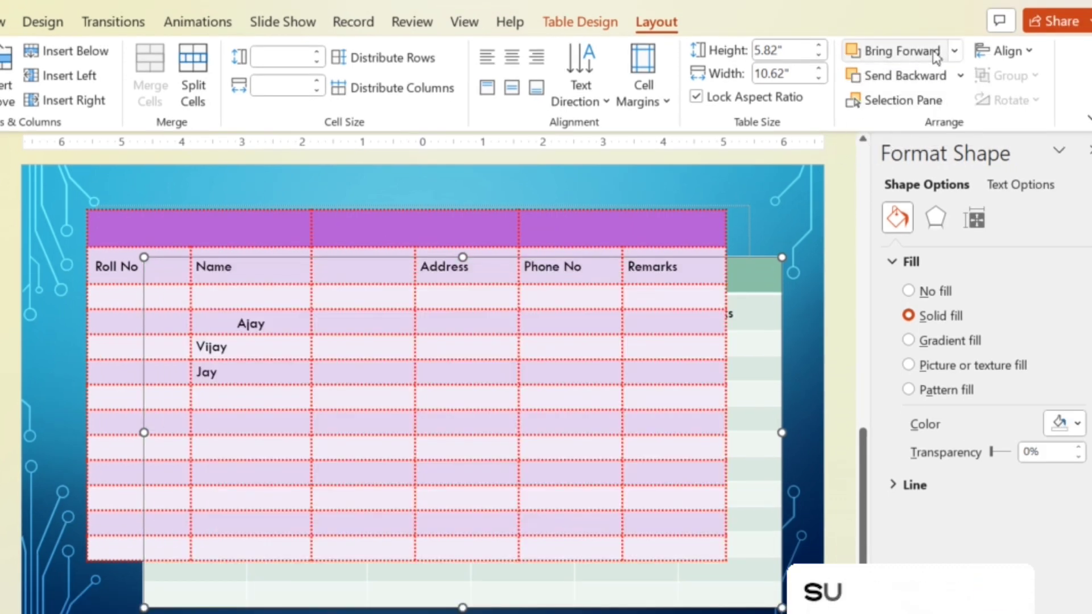
pyautogui.click(957, 52)
pyautogui.click(924, 108)
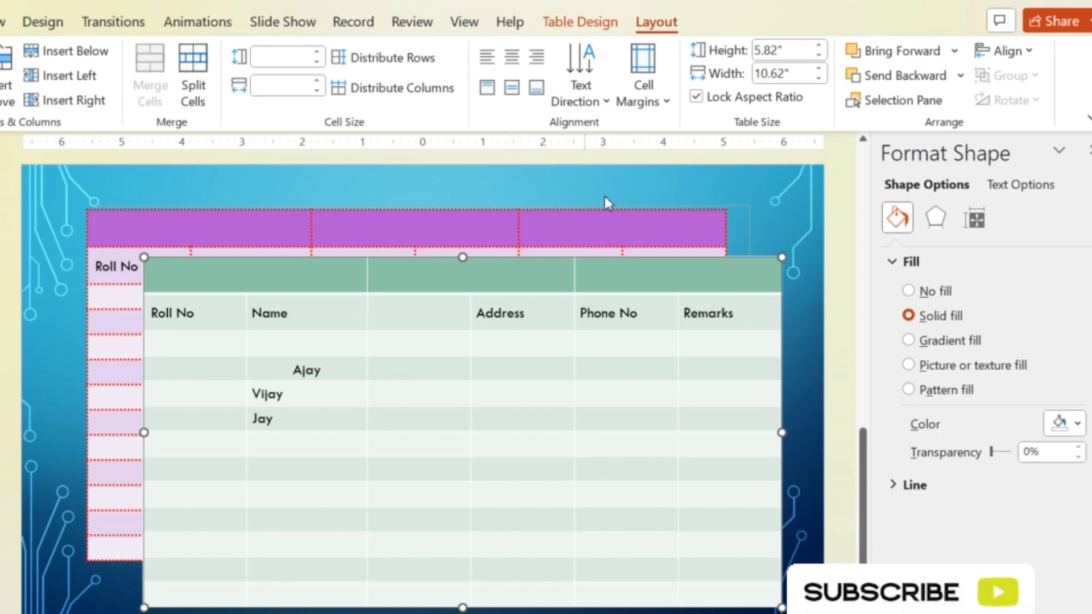
pyautogui.click(960, 75)
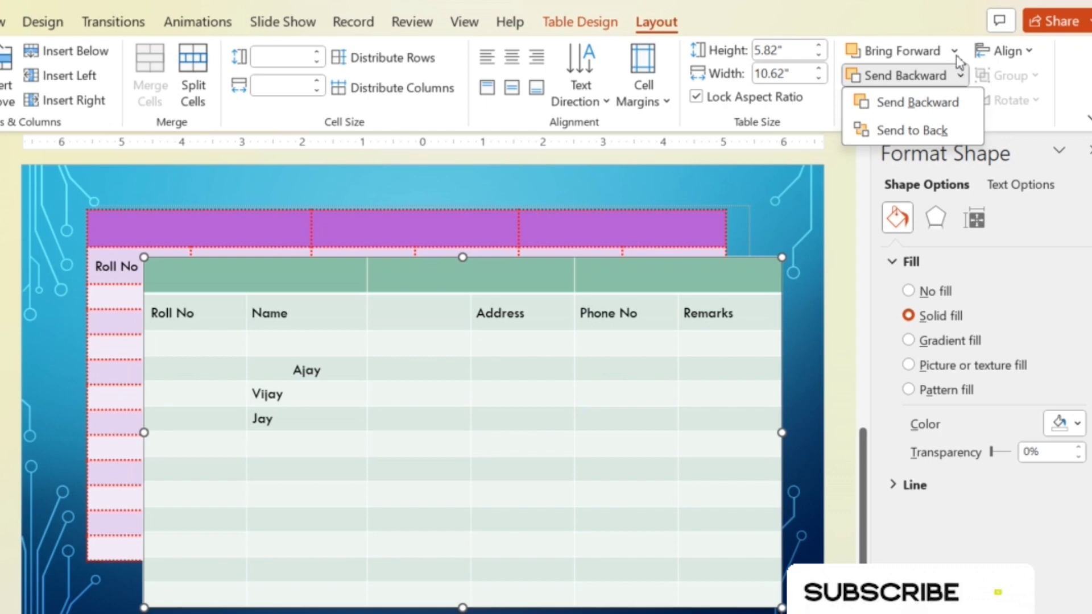
pyautogui.click(956, 52)
pyautogui.click(923, 20)
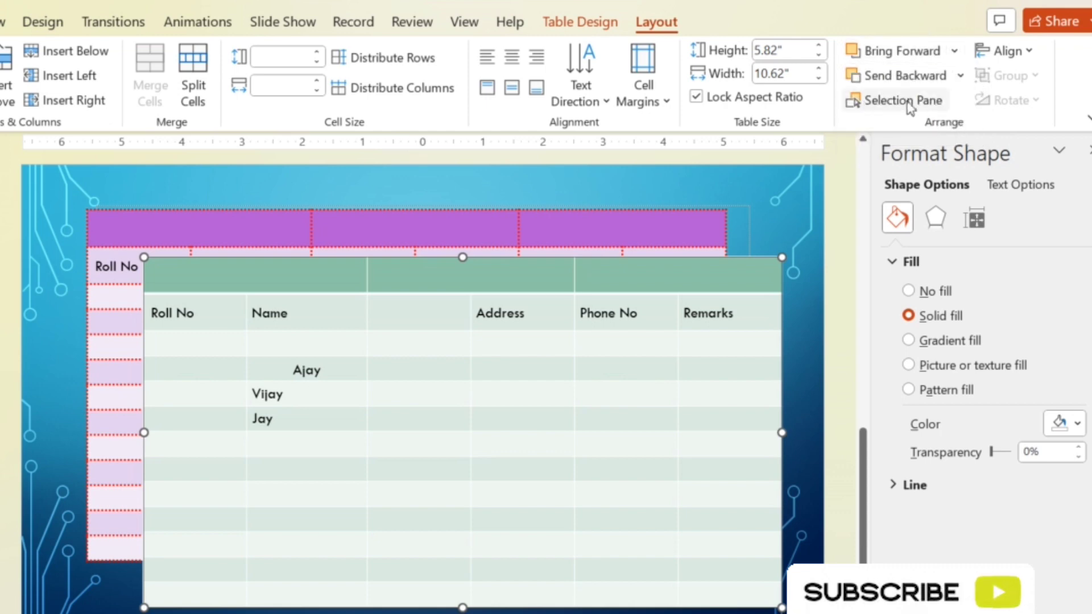
# - Close the shape formatting options and show the Selection list of the slide's objects
pyautogui.click(1087, 154)
pyautogui.click(905, 108)
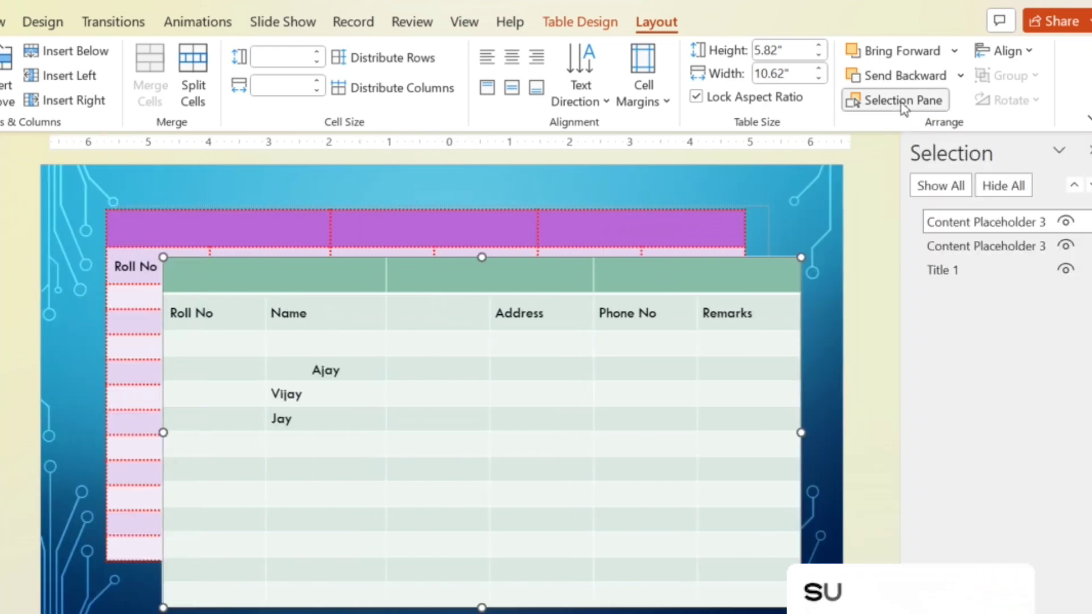